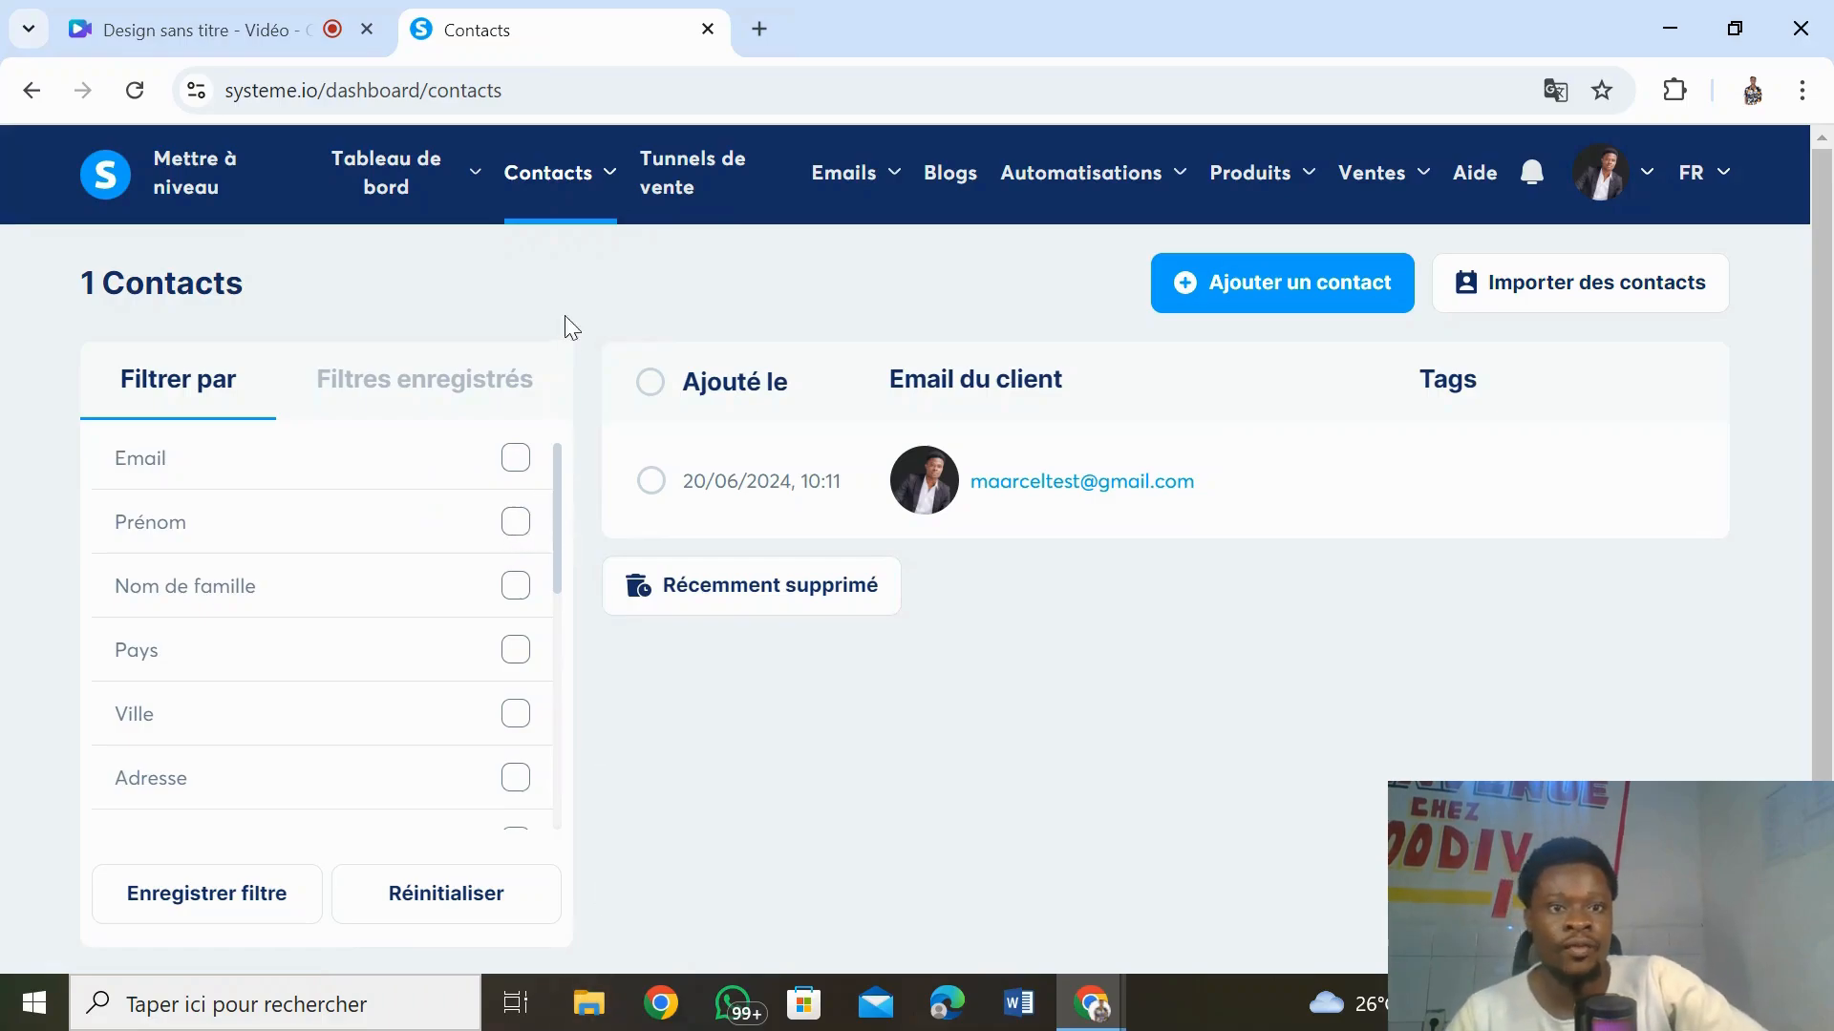
mouse_move(565, 196)
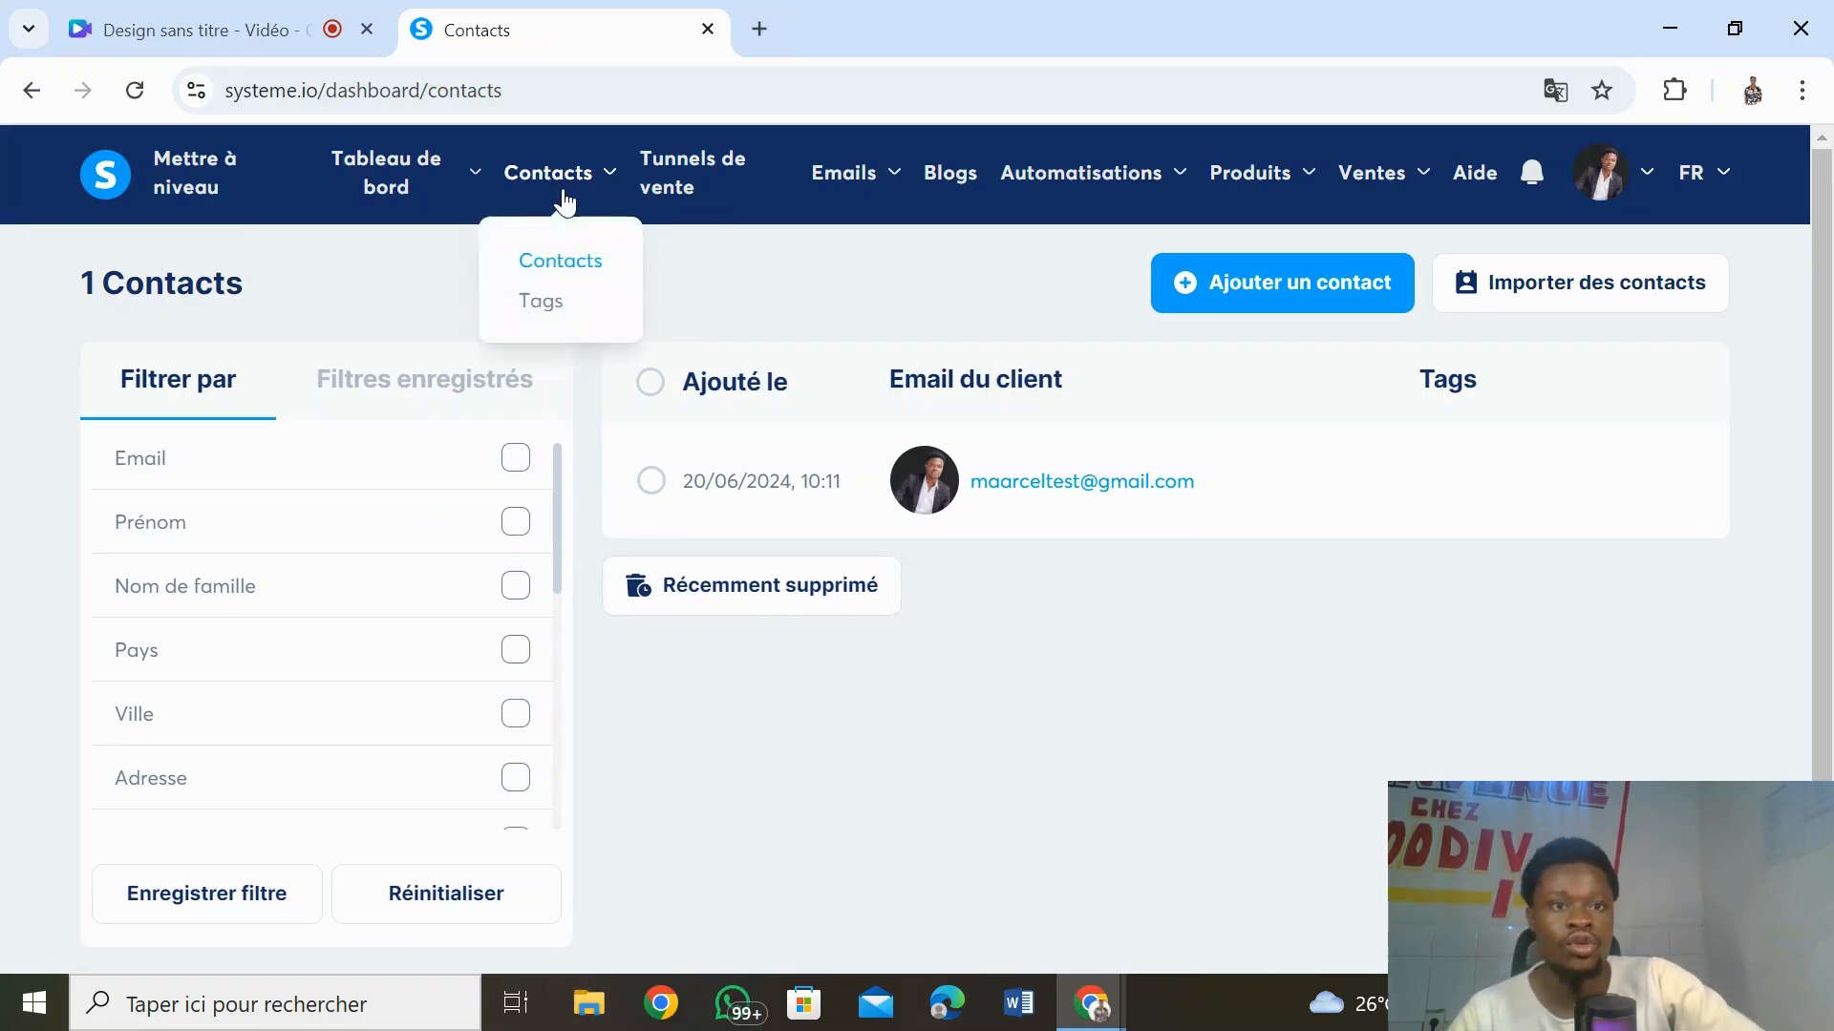
click(542, 302)
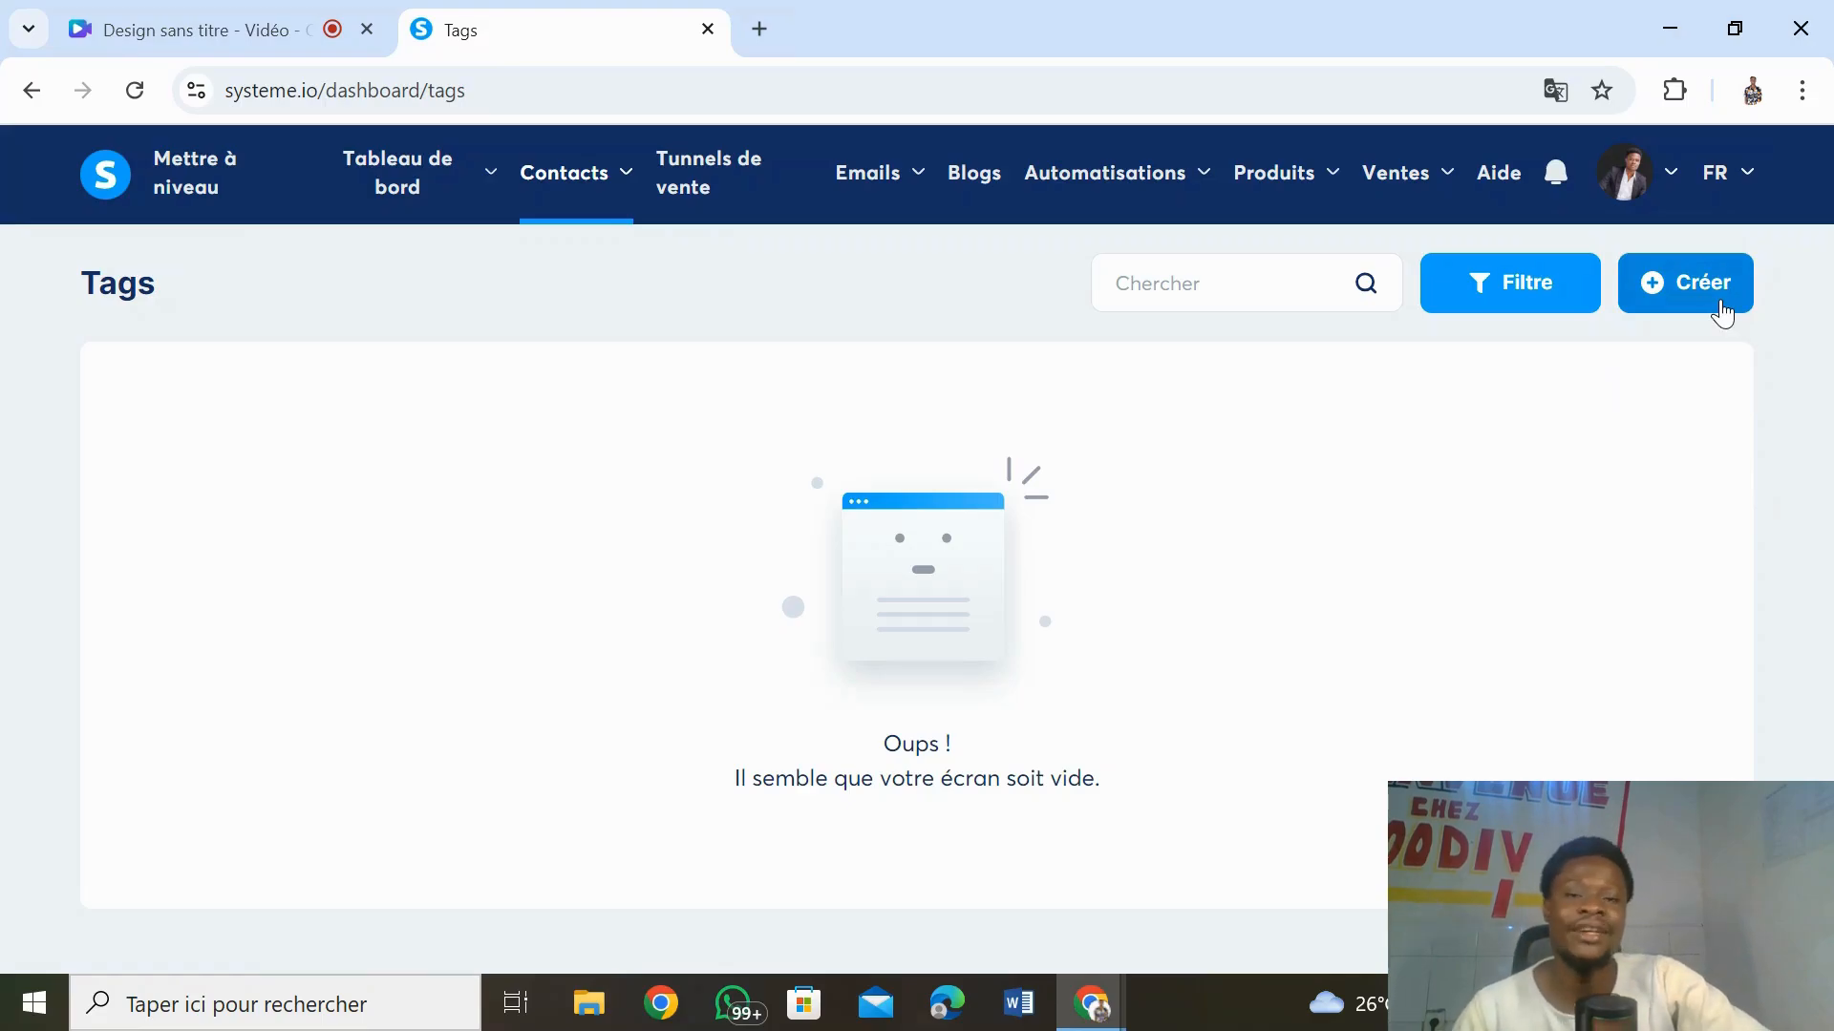
click(1721, 300)
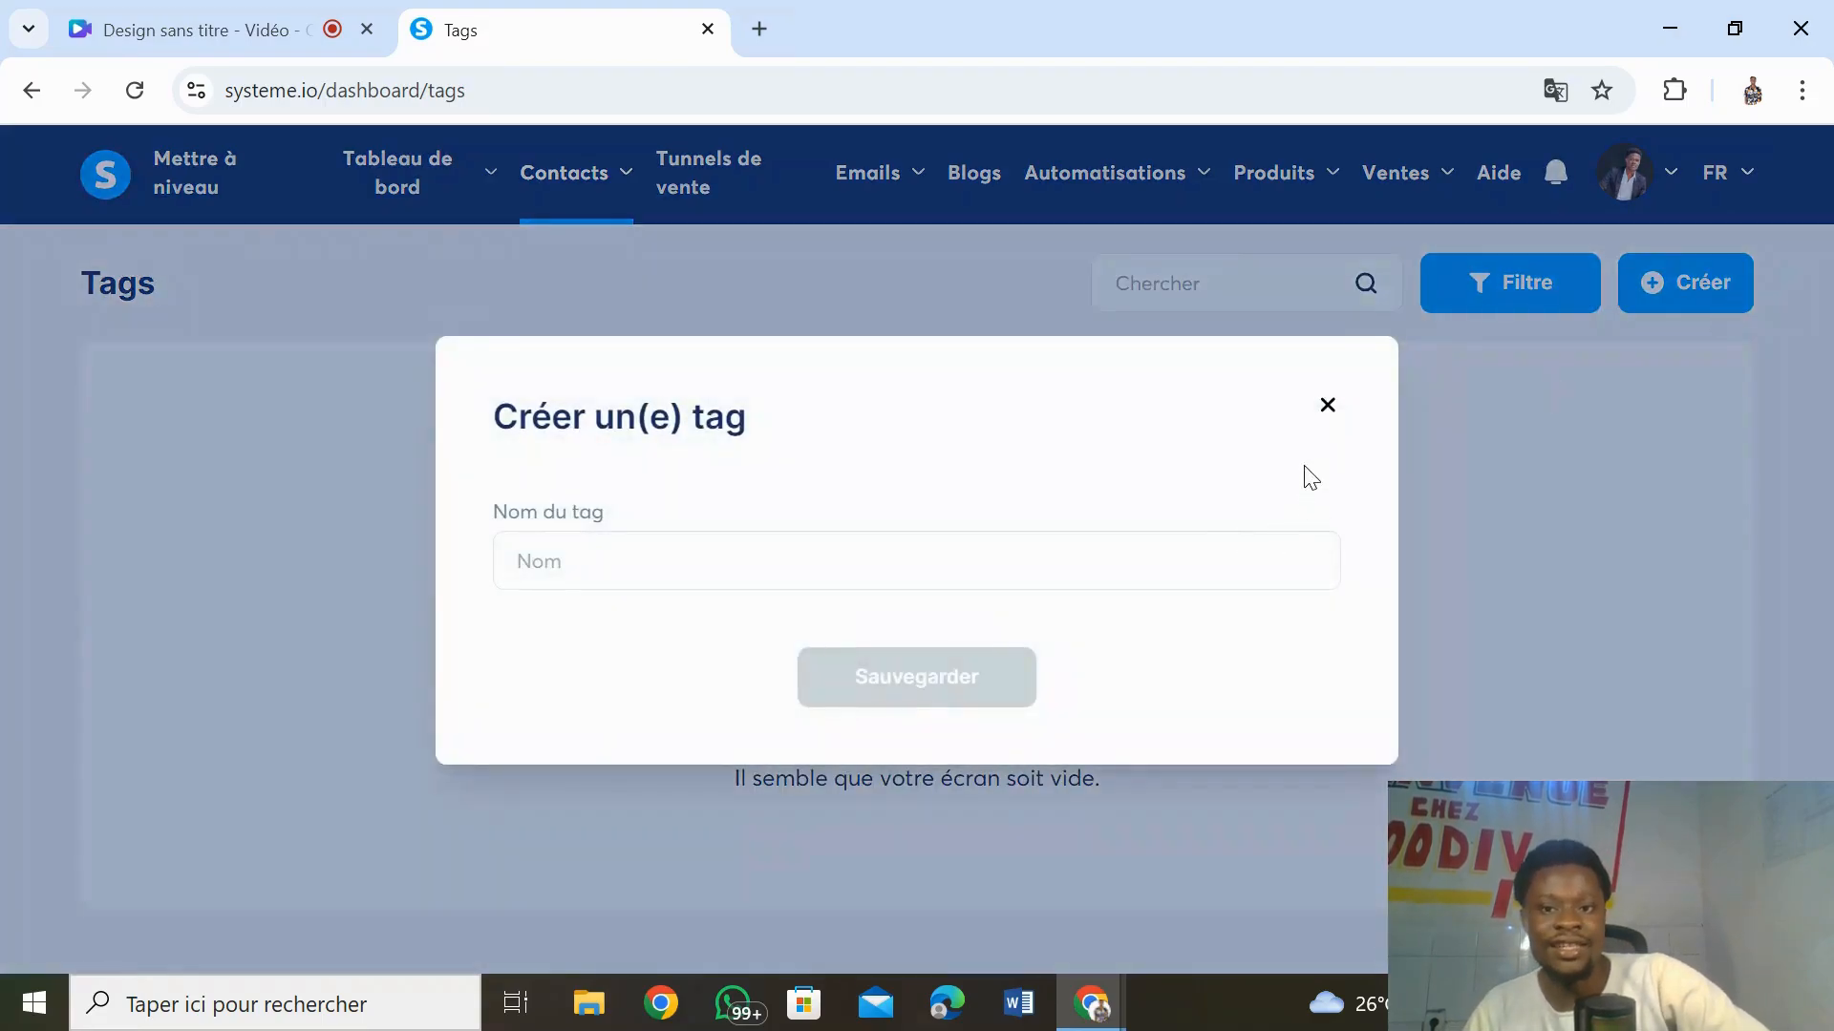
click(1330, 414)
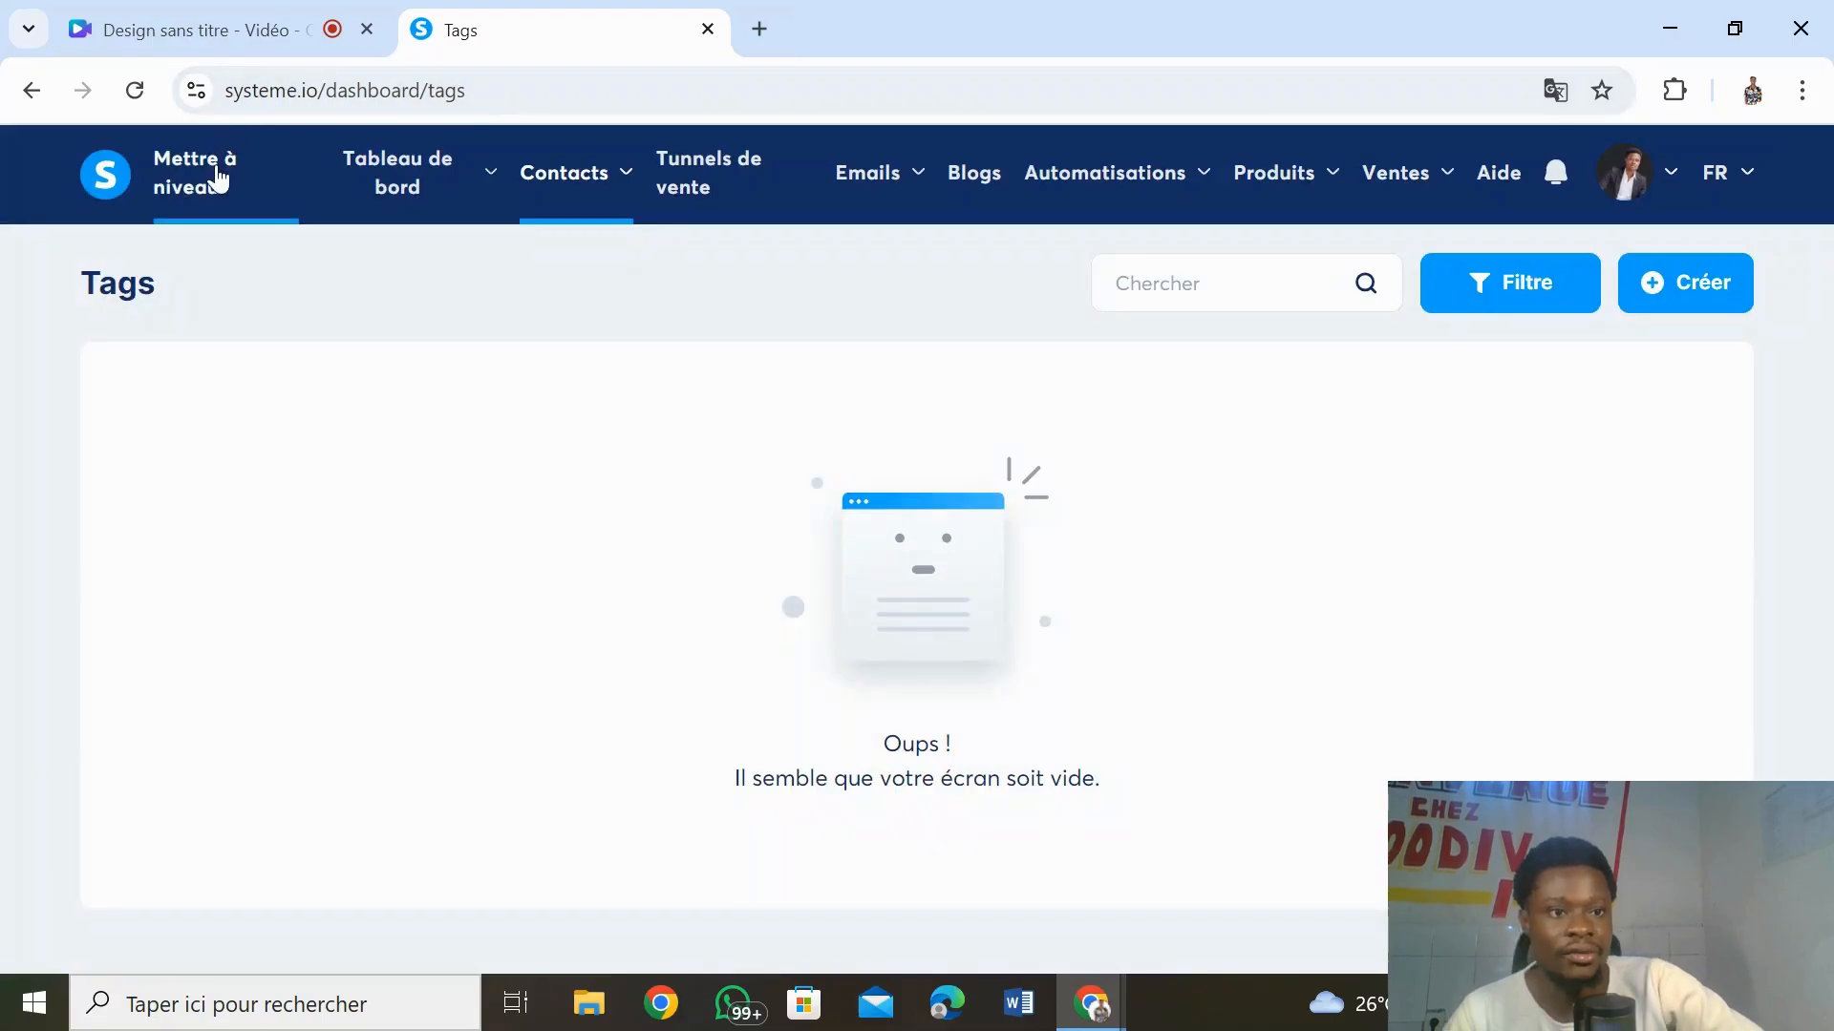
- Open the systeme.io plan management page and compare the contact, funnel, automation rule and tag limits across the plans
click(217, 172)
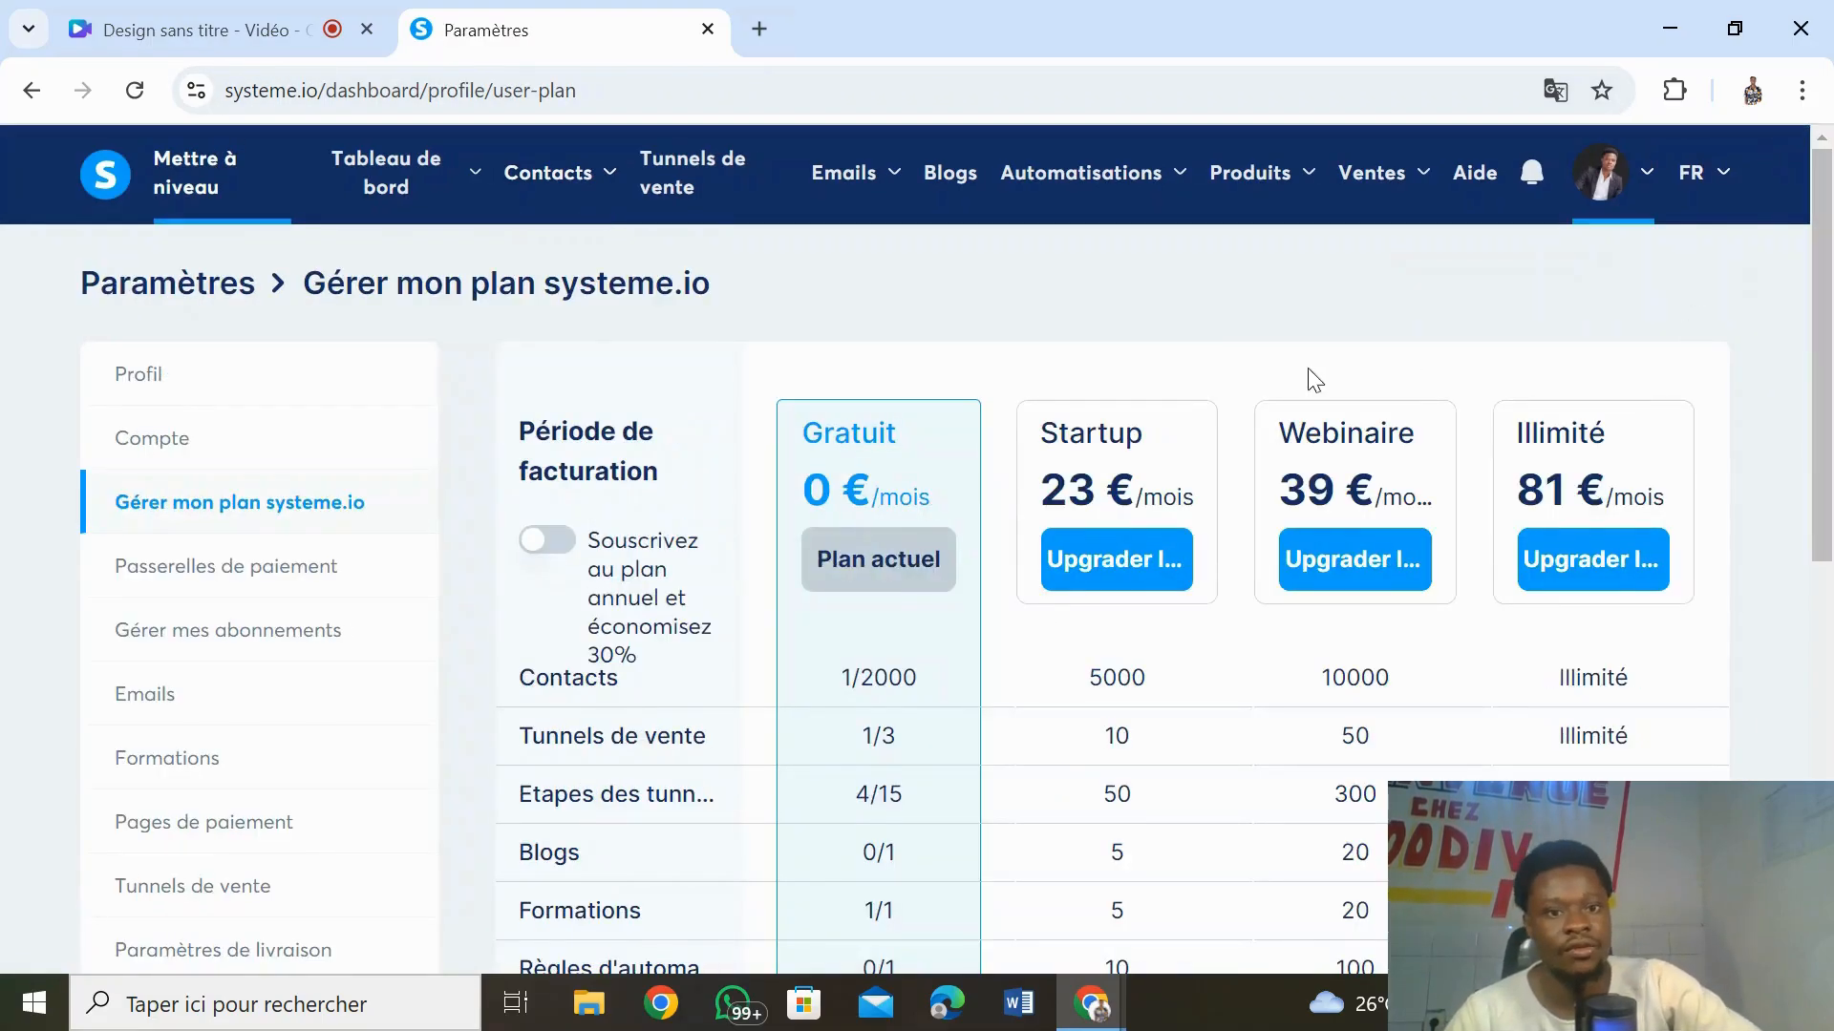
scroll(1828, 387, down, 2)
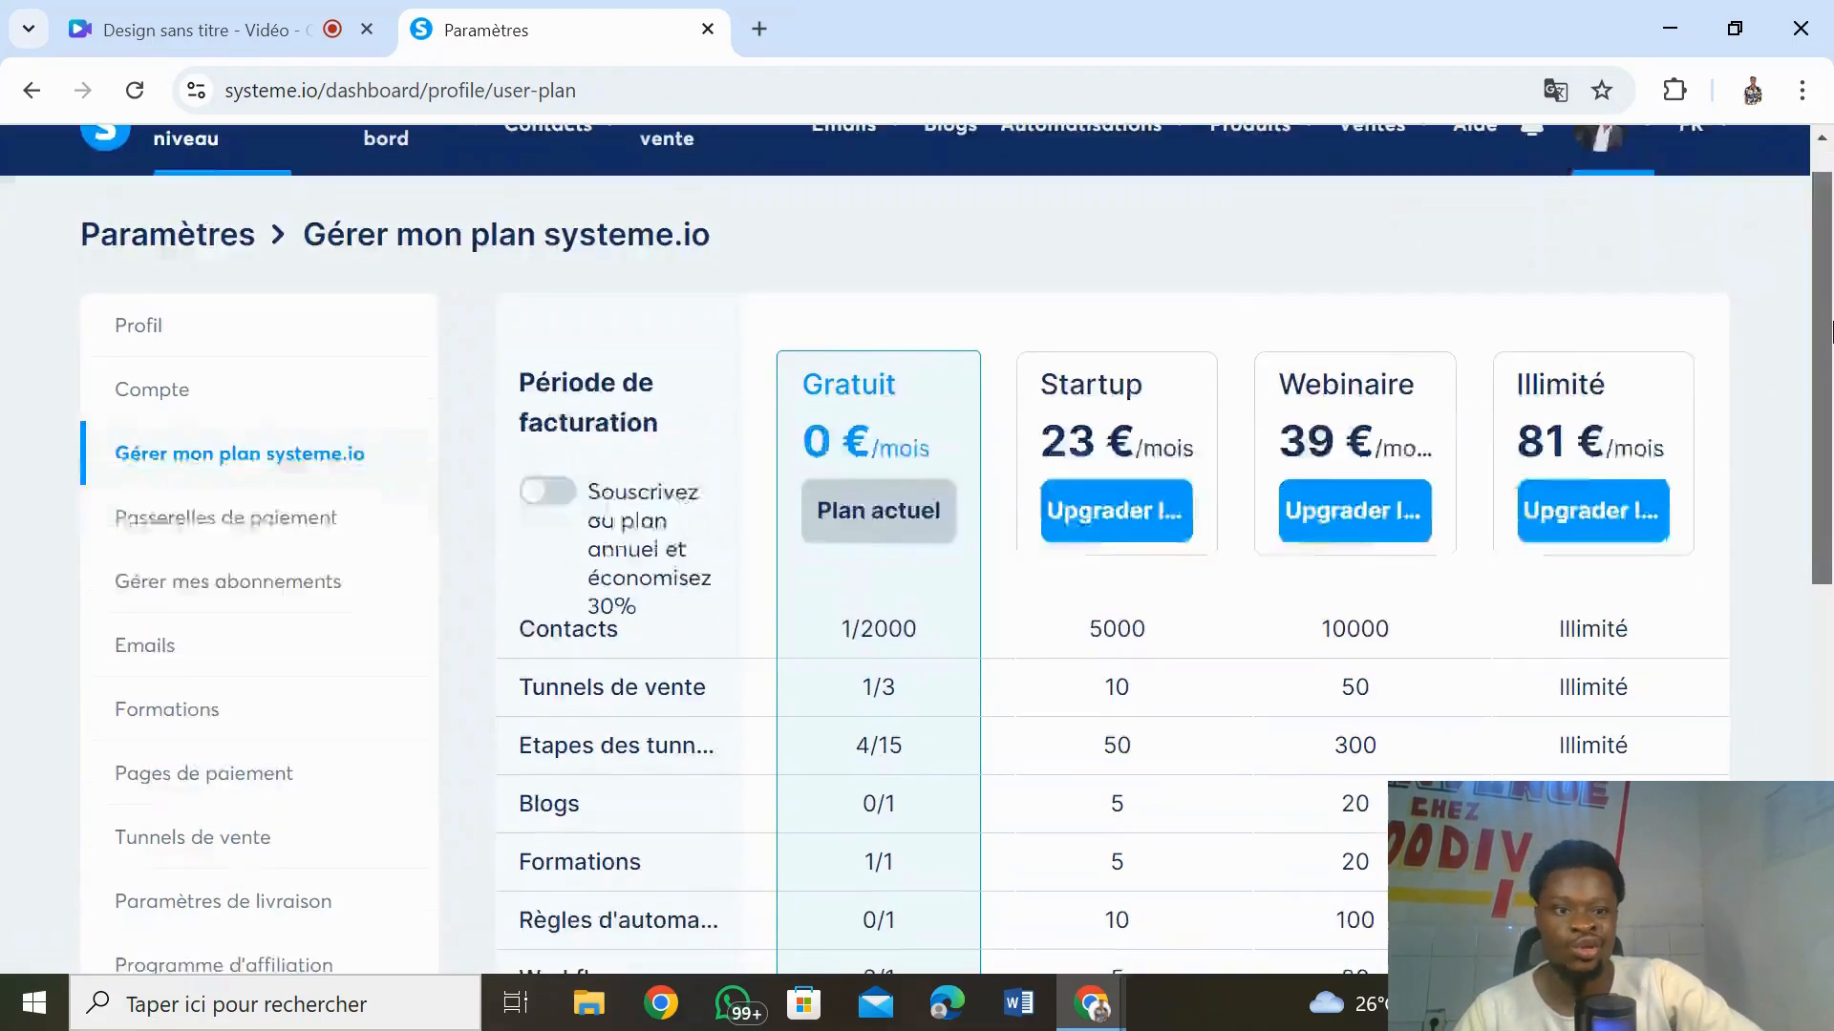
scroll(1828, 386, down, 1)
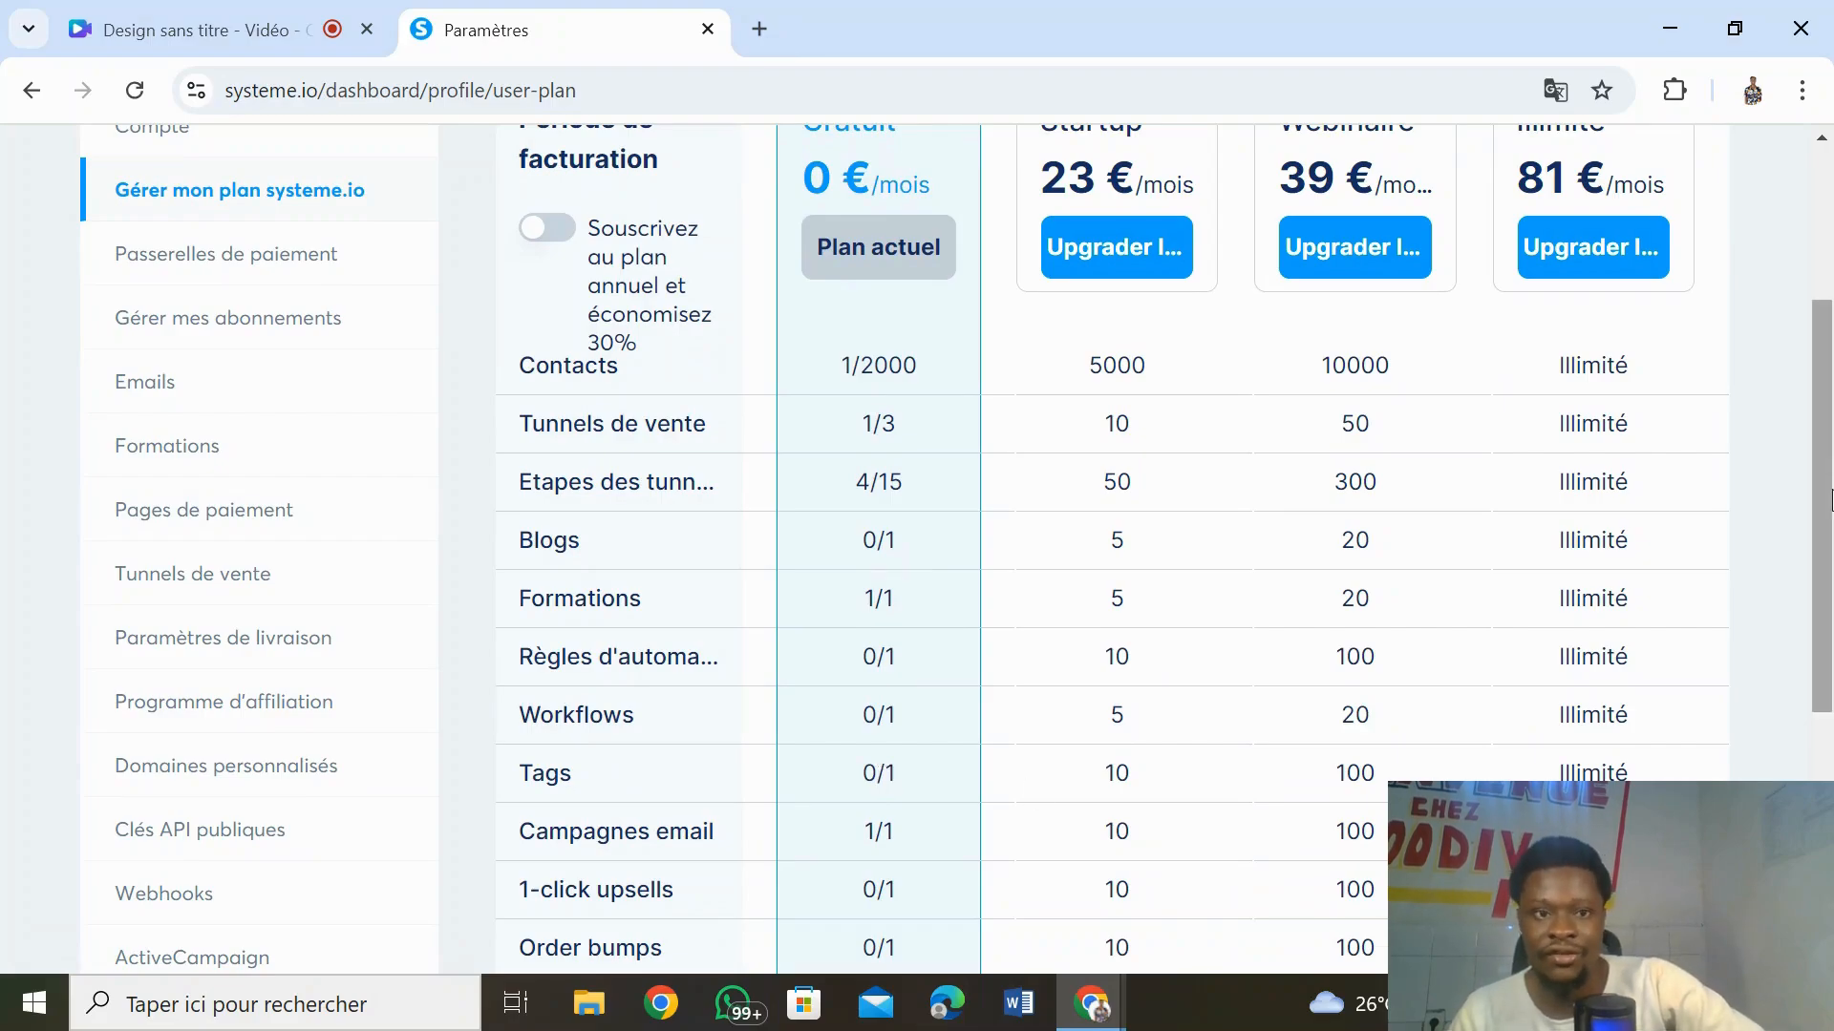
drag(1831, 500, 1831, 417)
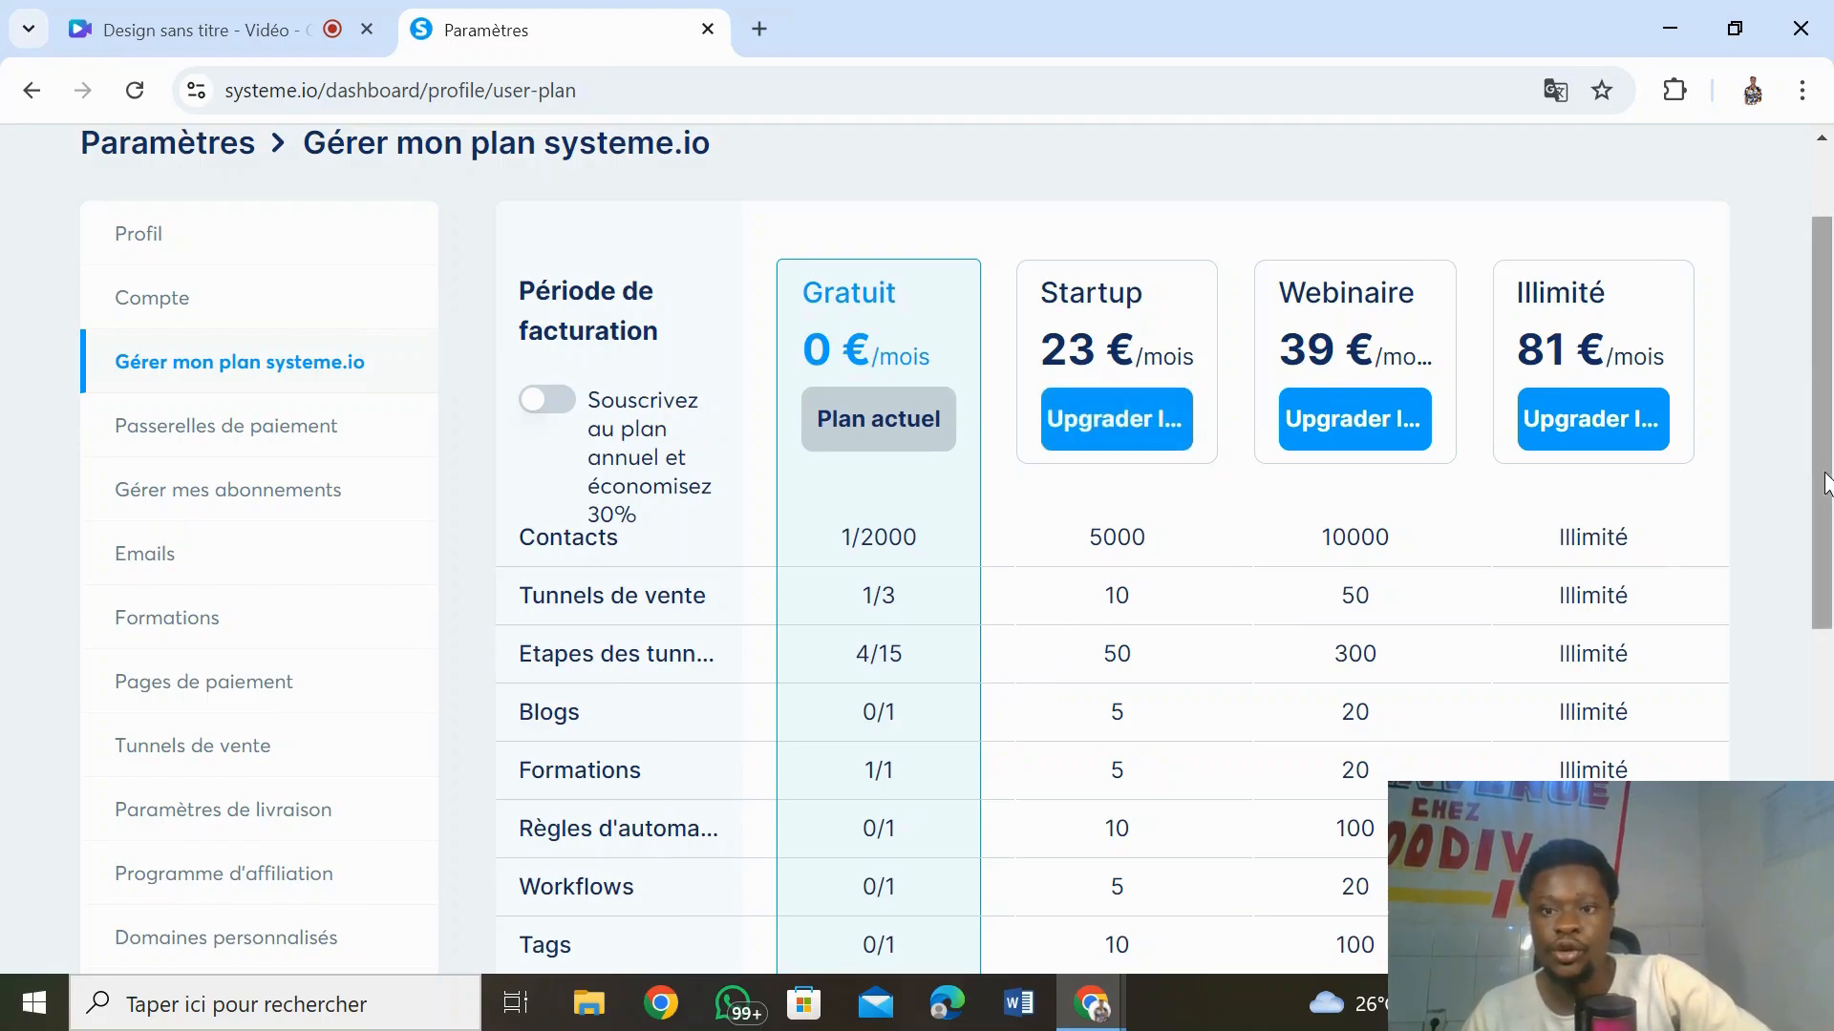
drag(1827, 502, 1827, 570)
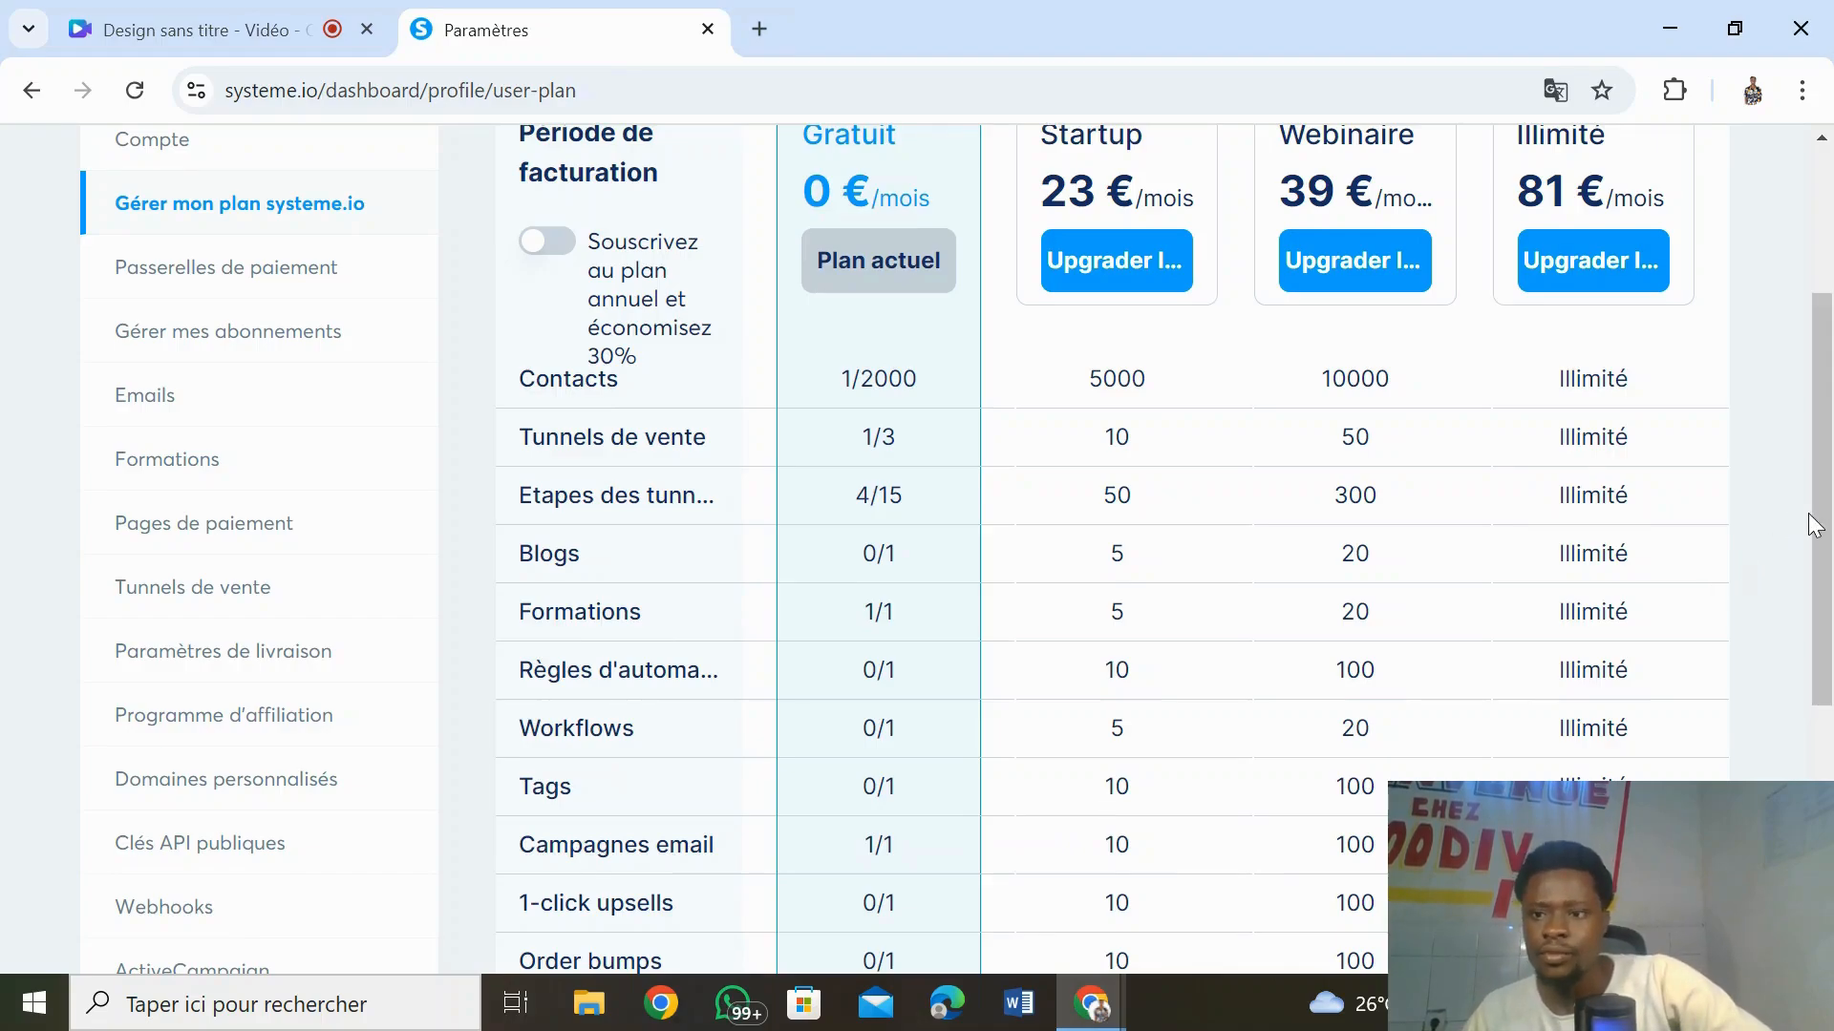
scroll(1824, 539, up, 1)
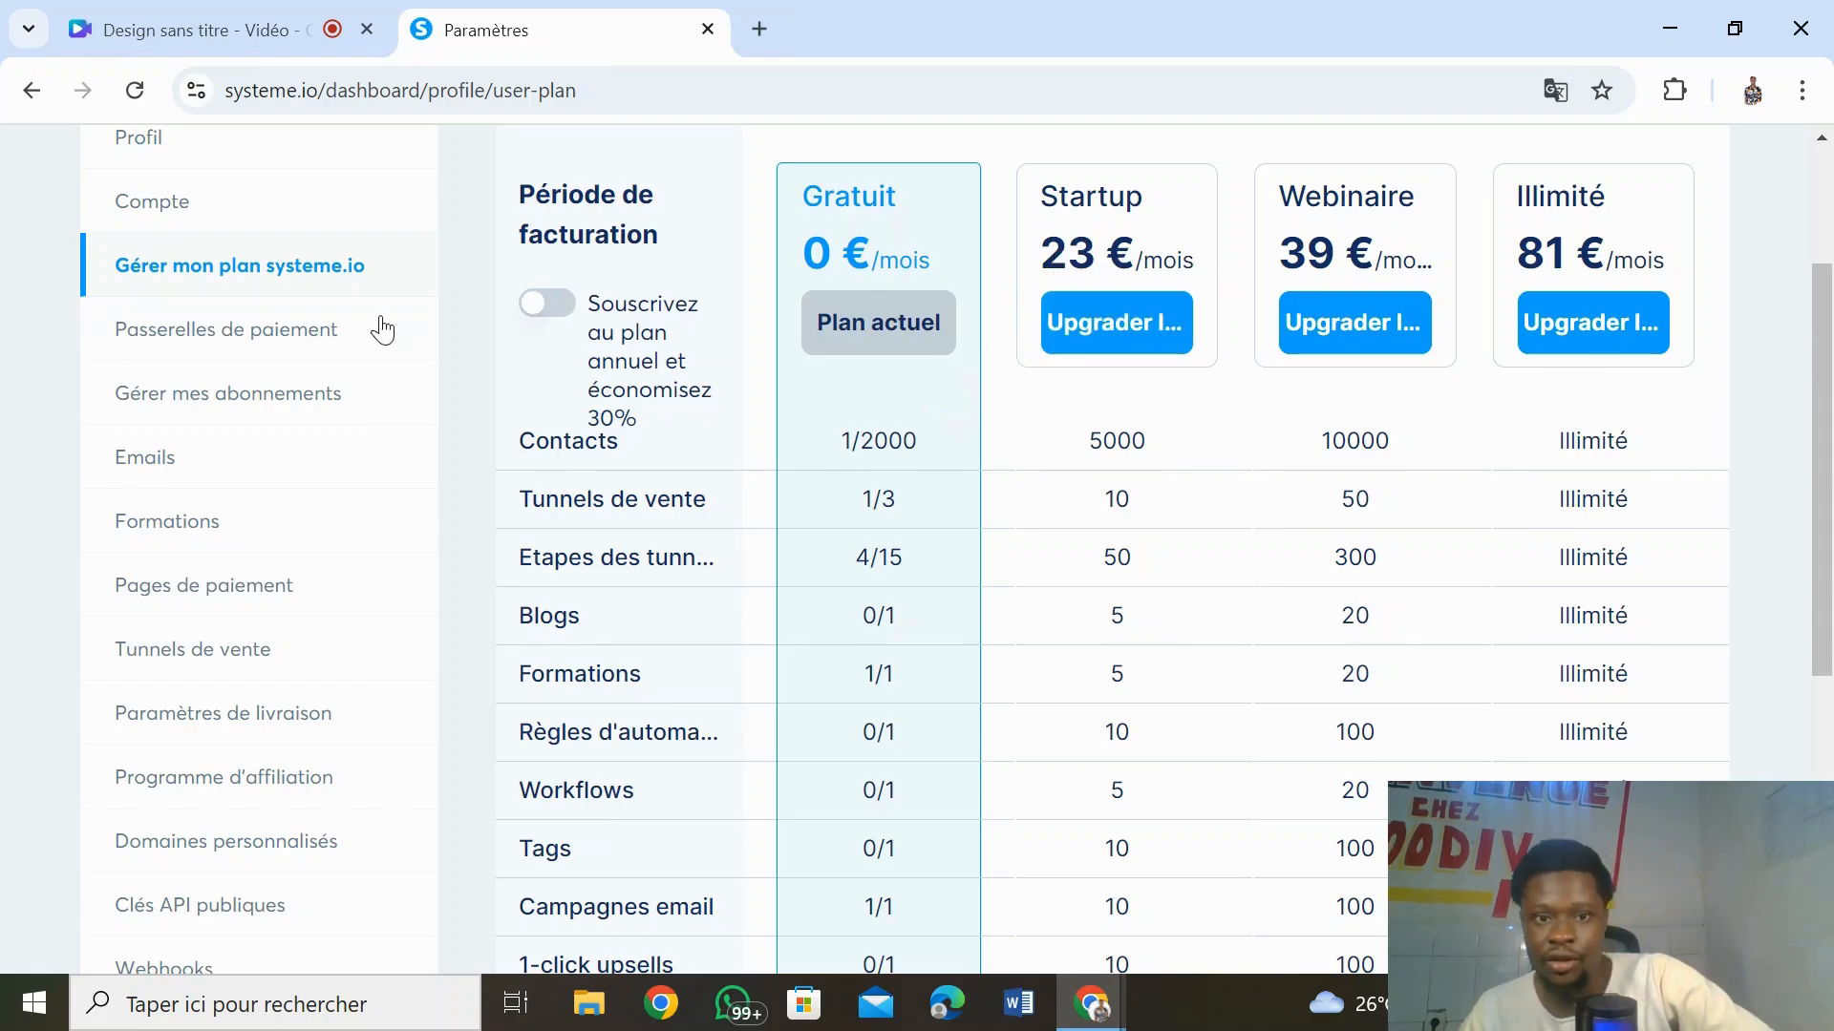
- Switch the plan comparison to annual billing and highlight the 30% saving
click(531, 323)
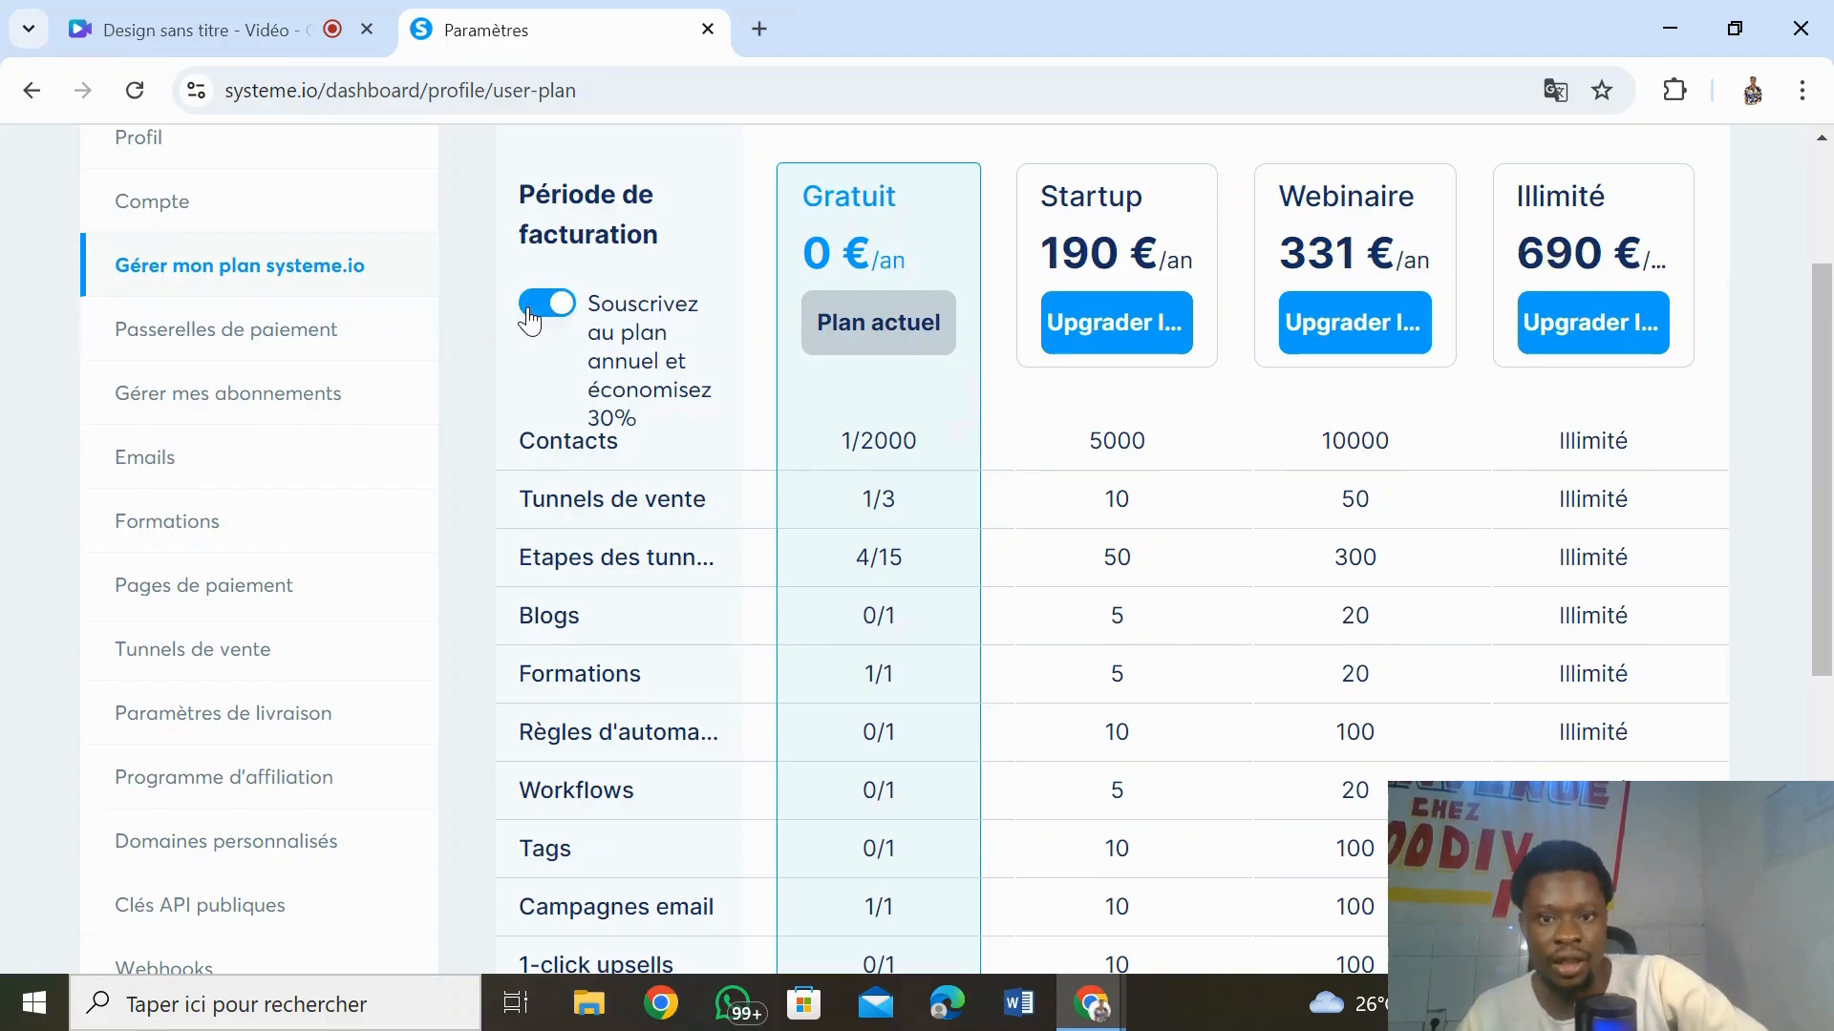
drag(635, 420, 573, 417)
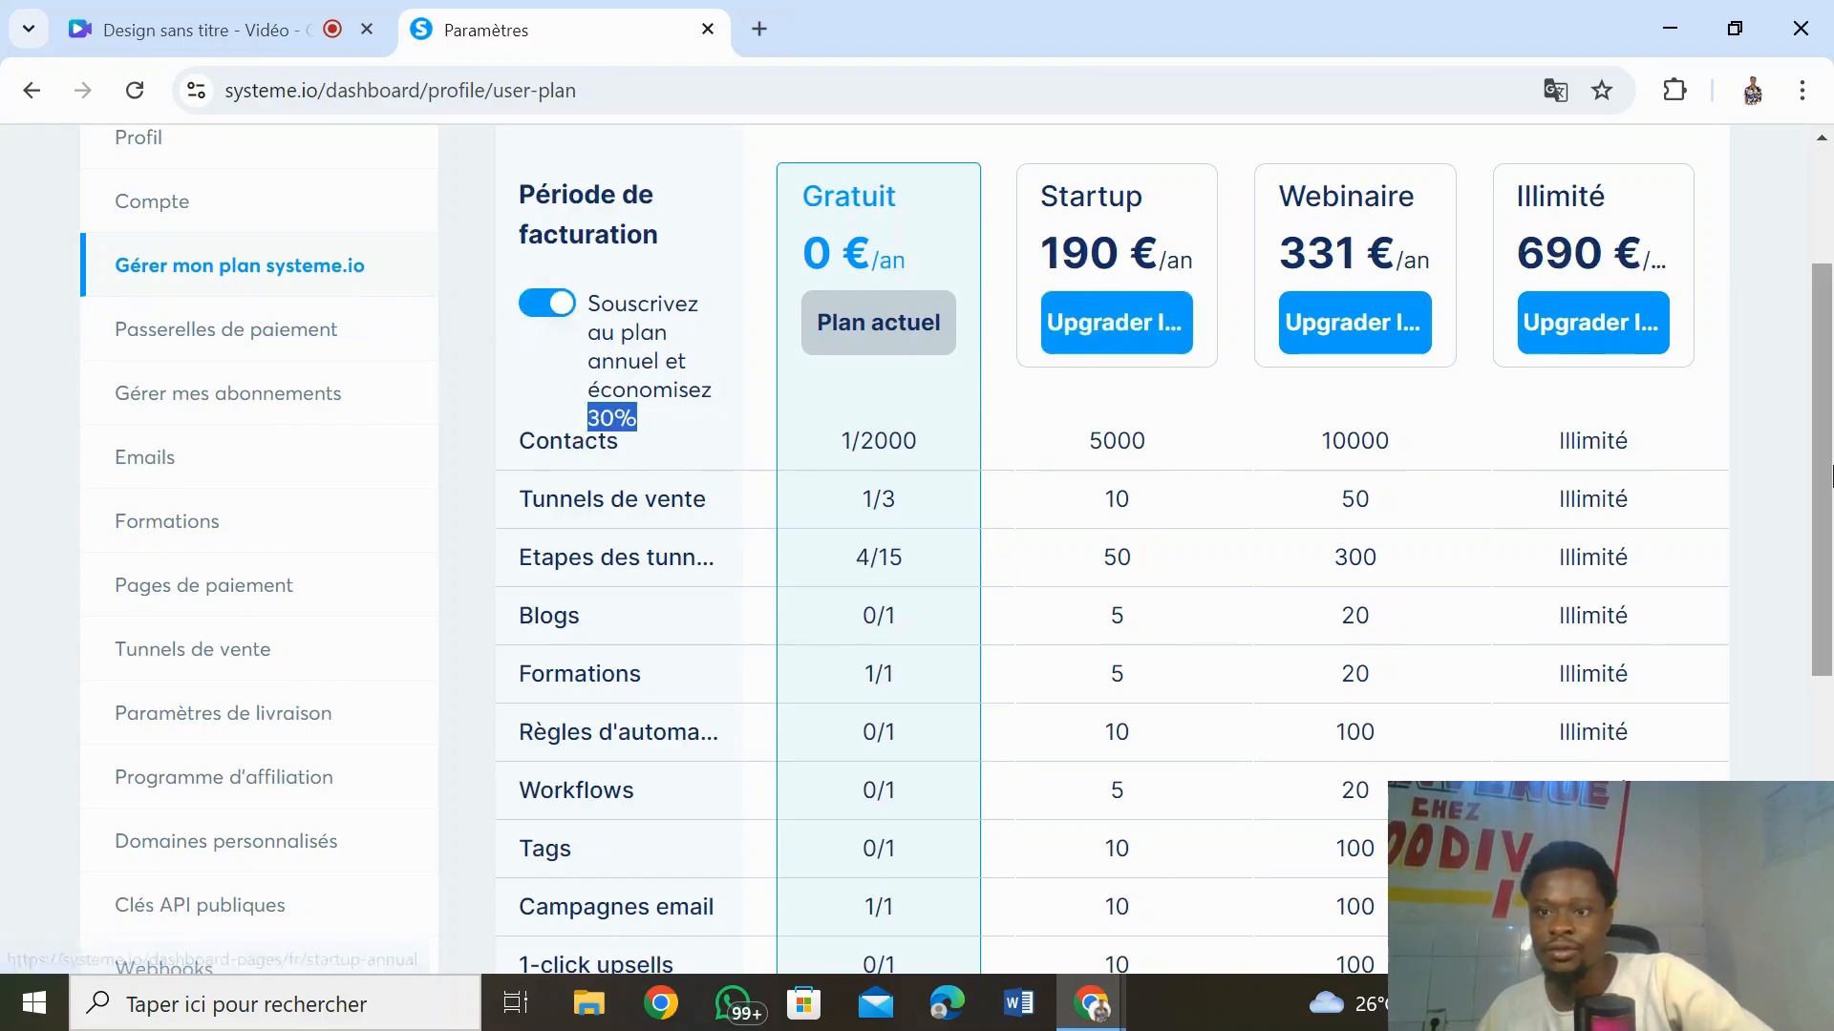
scroll(1829, 475, up, 2)
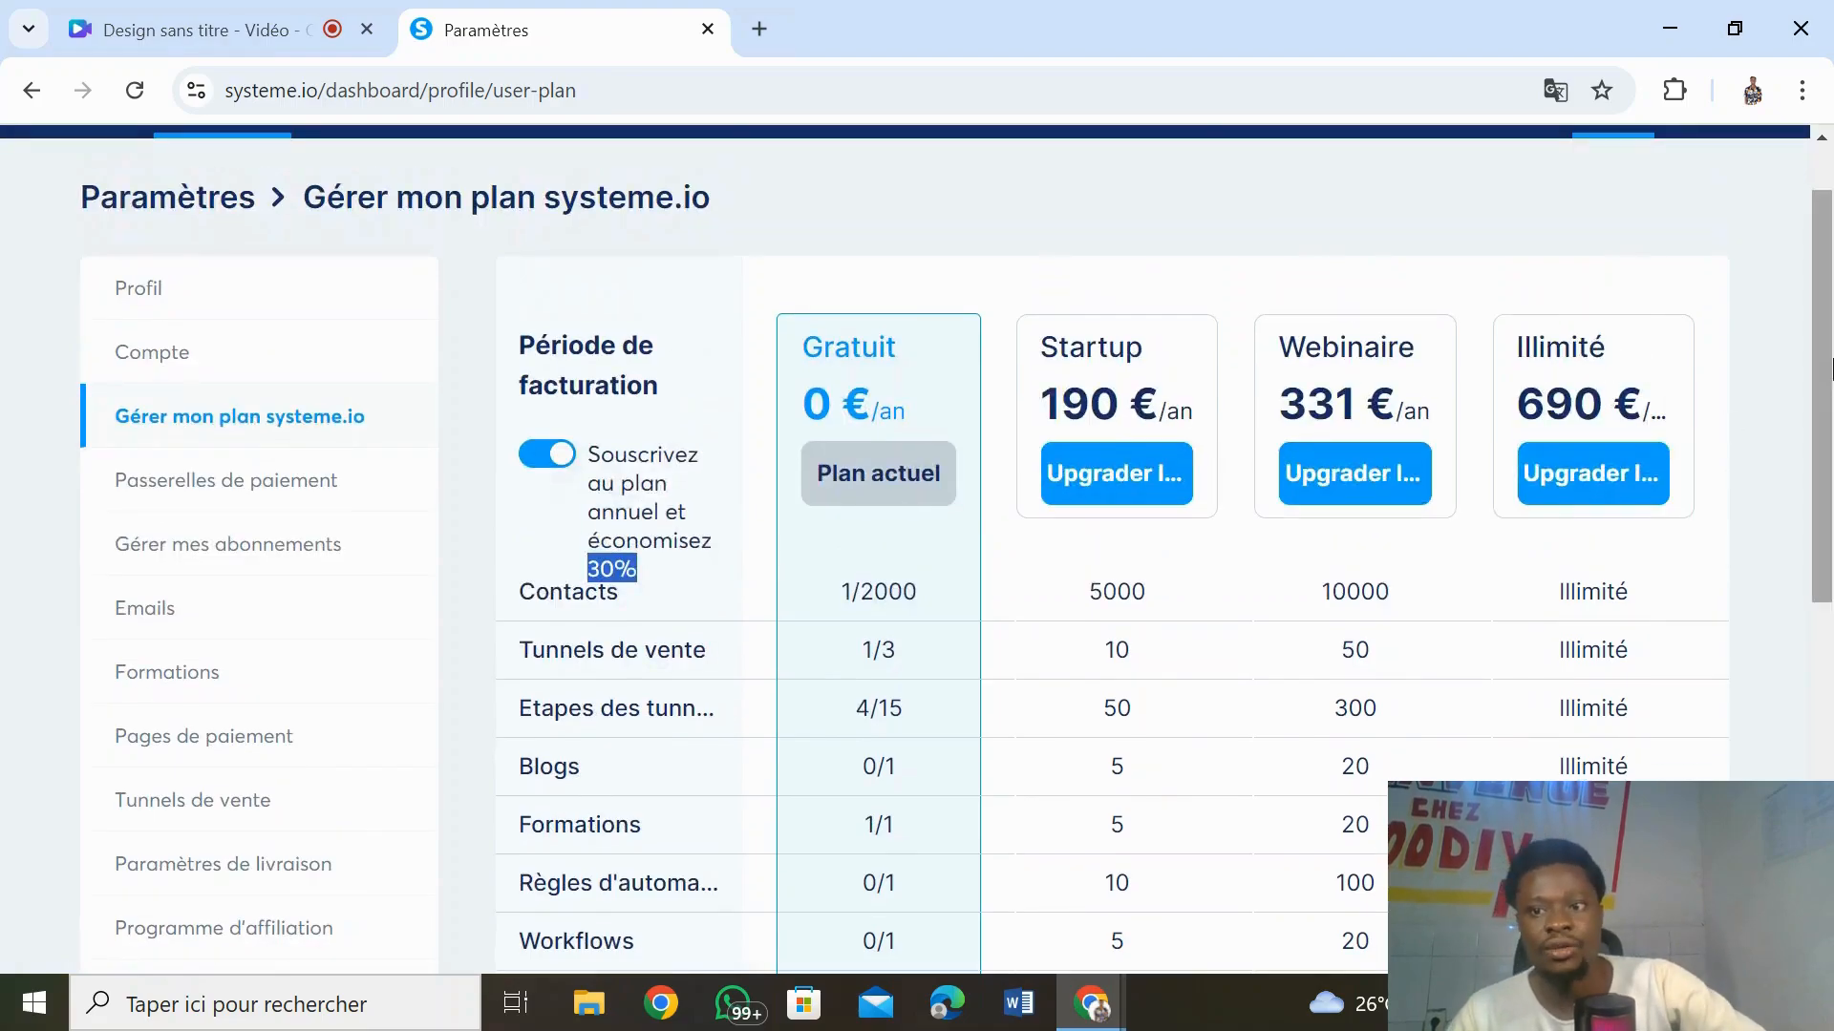
scroll(1829, 364, up, 1)
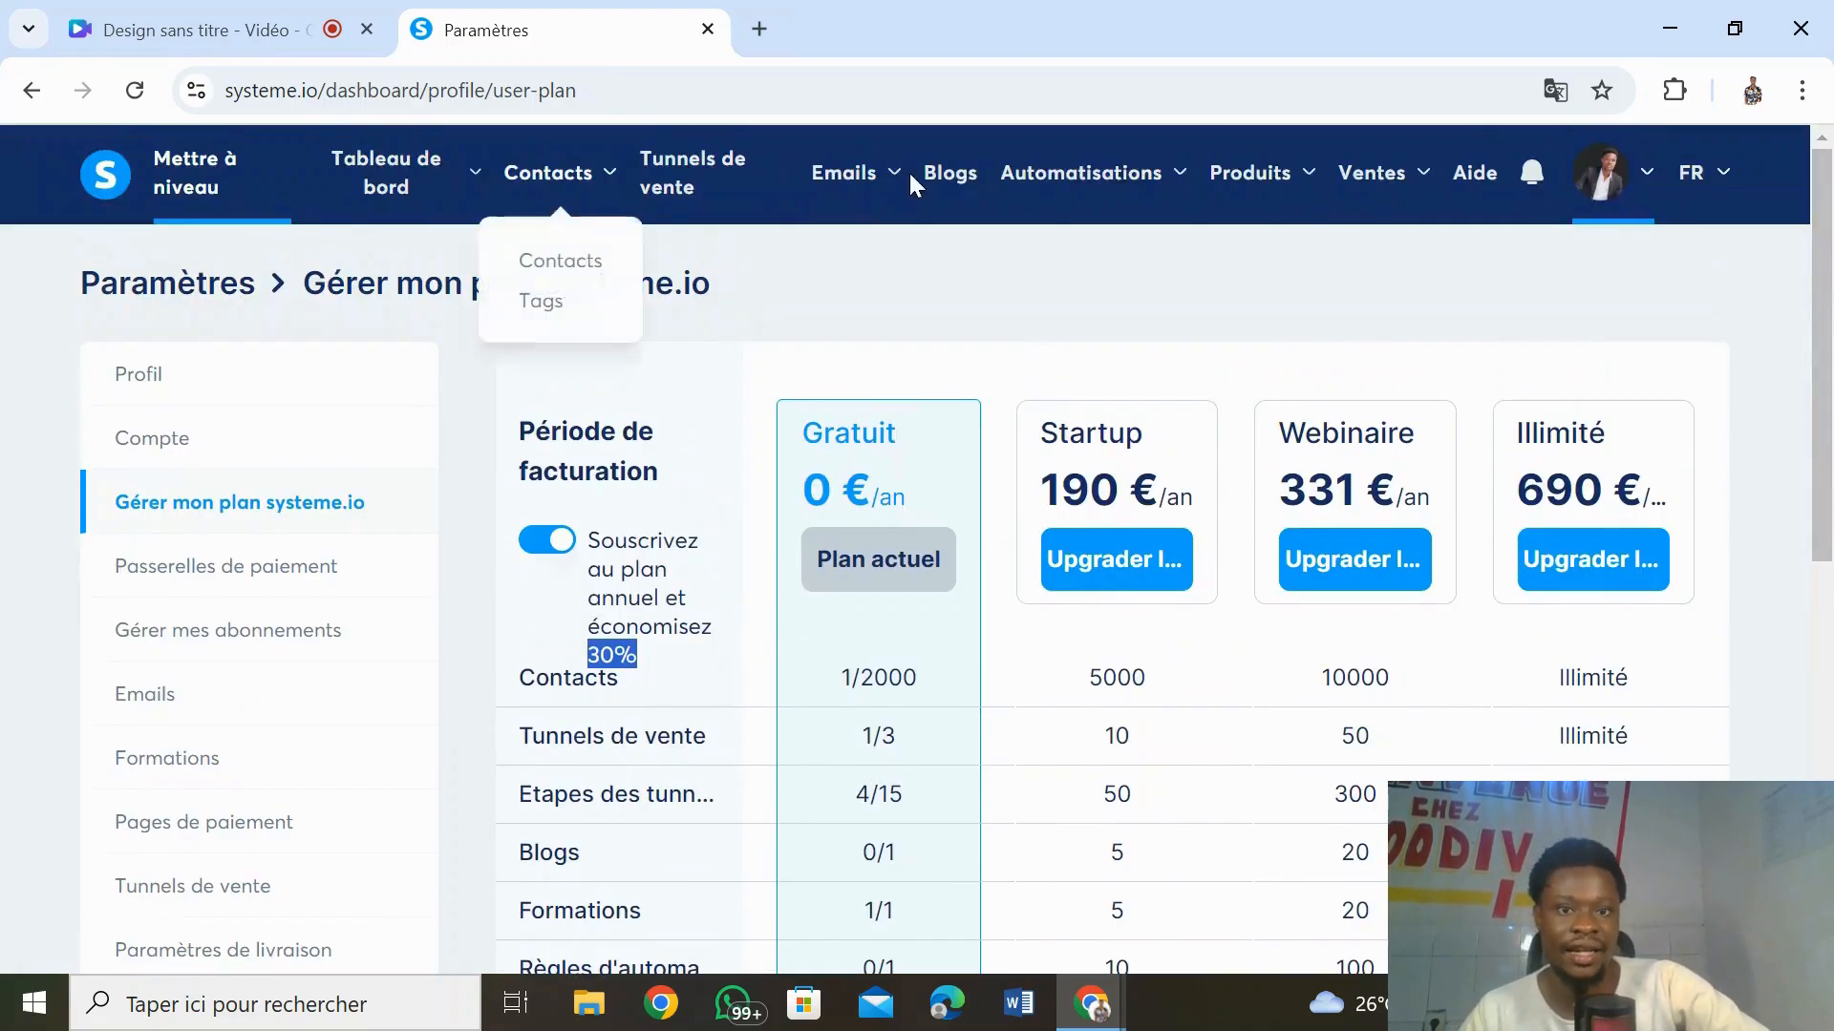
- Create and save a new contact tag named "Affiliation"
mouse_move(545, 190)
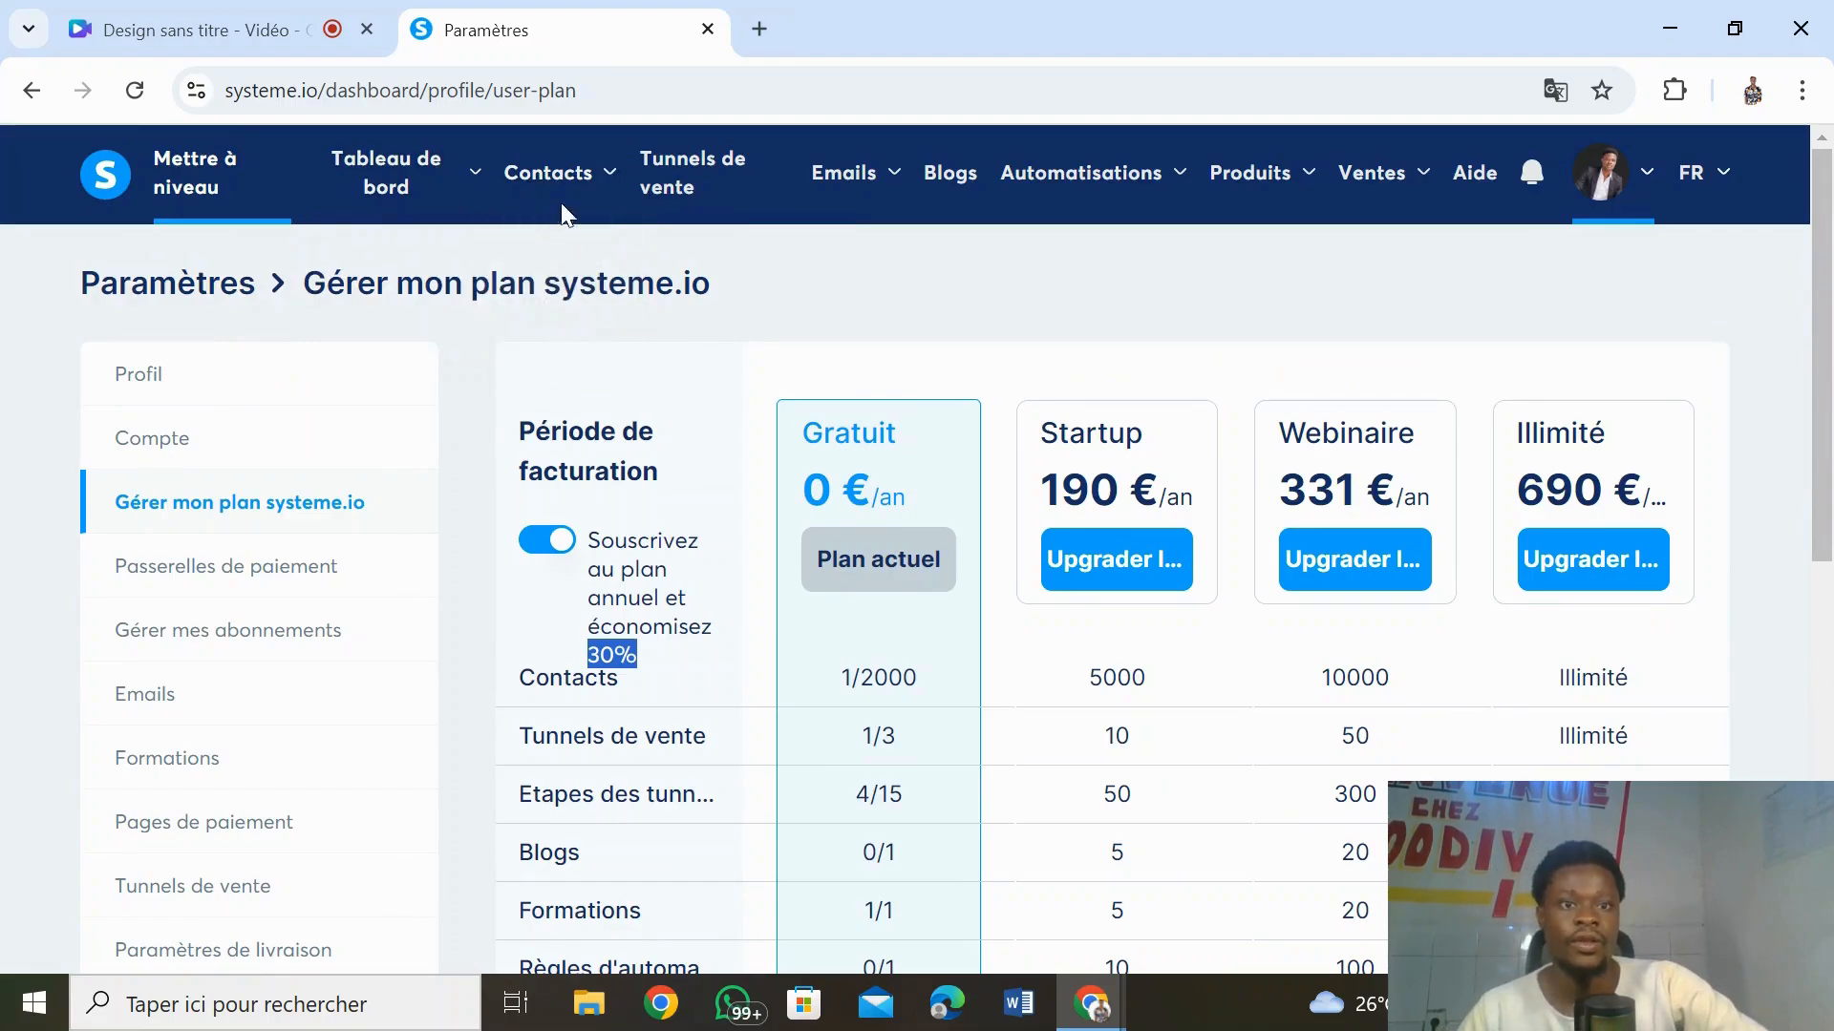
click(551, 302)
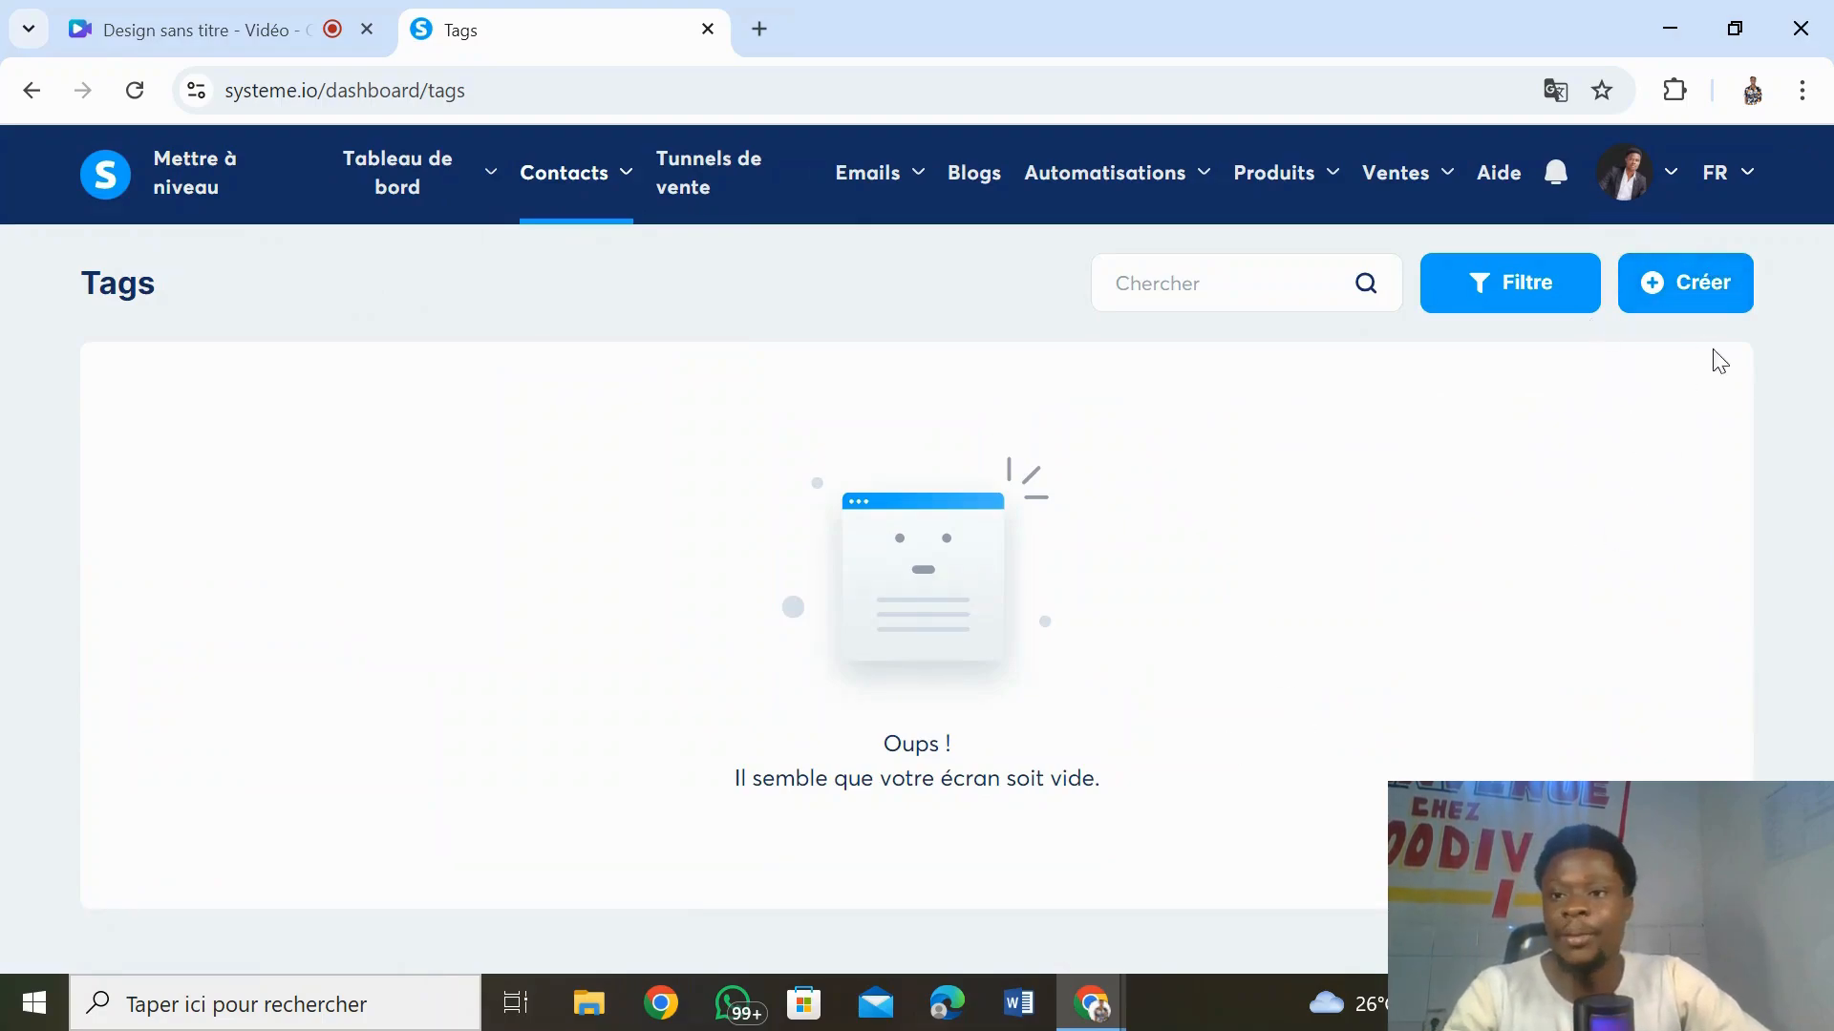
click(1715, 300)
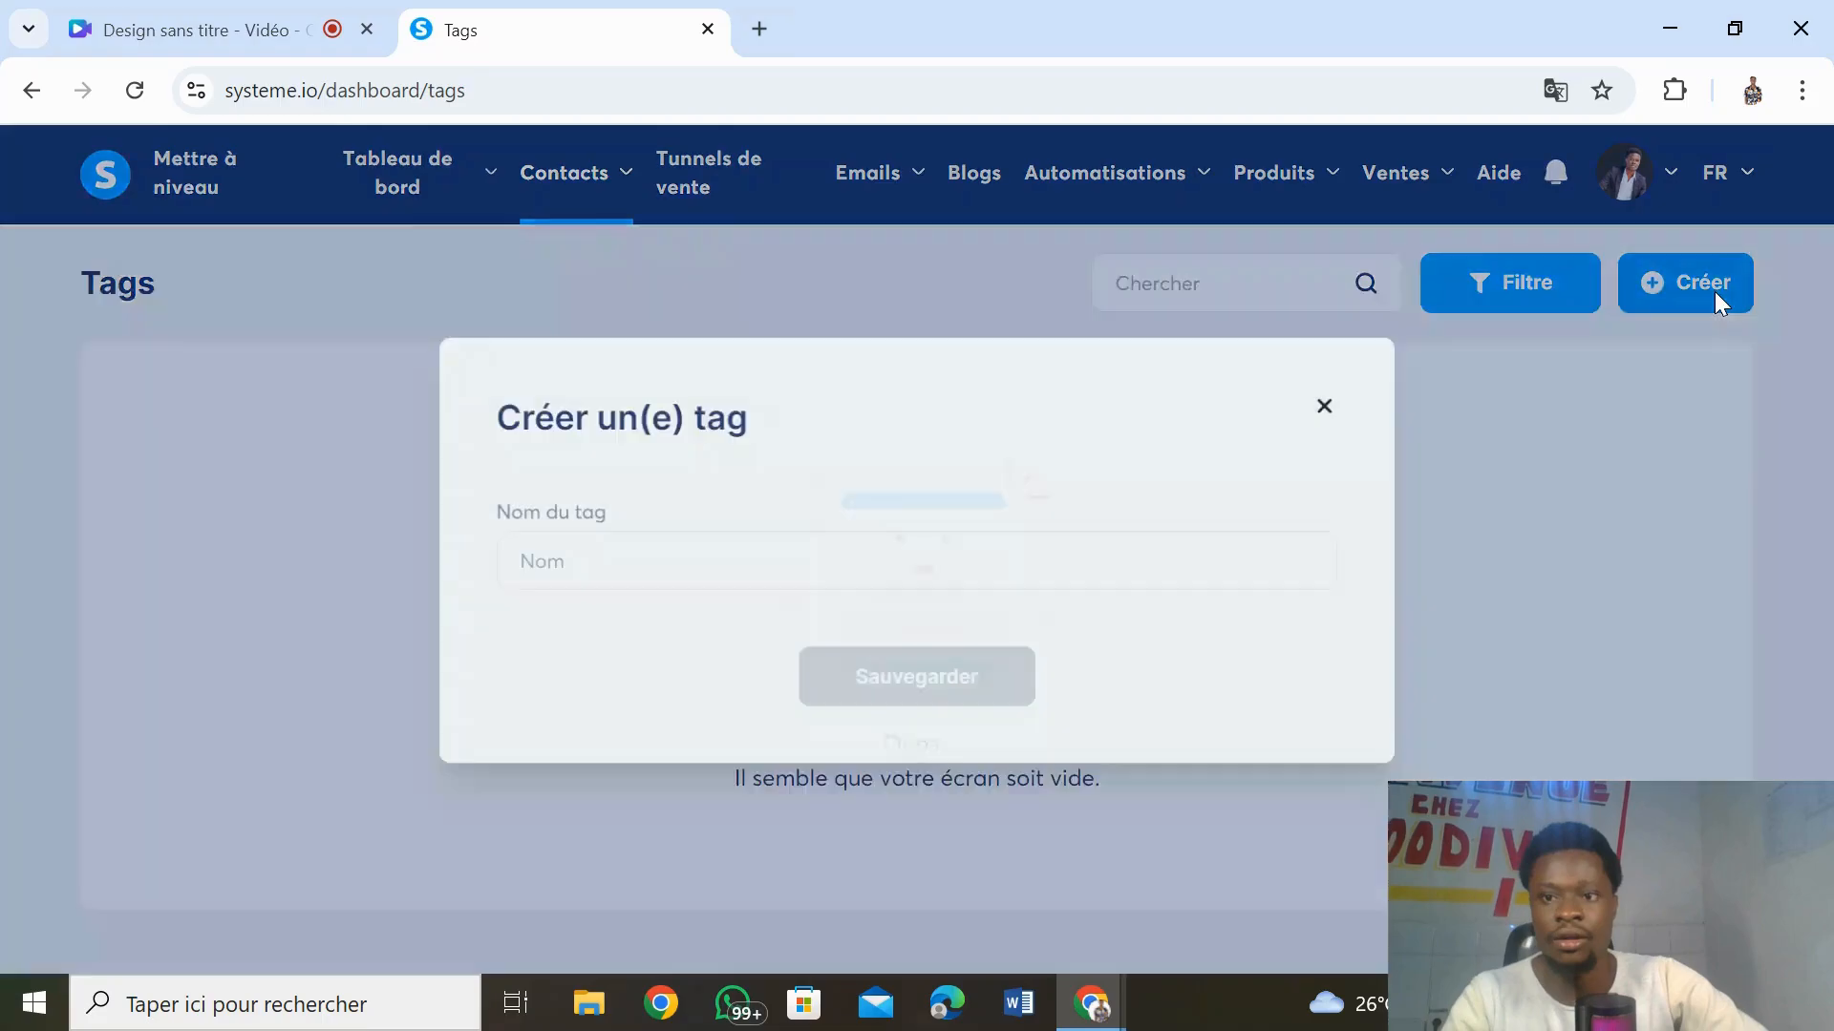
click(783, 583)
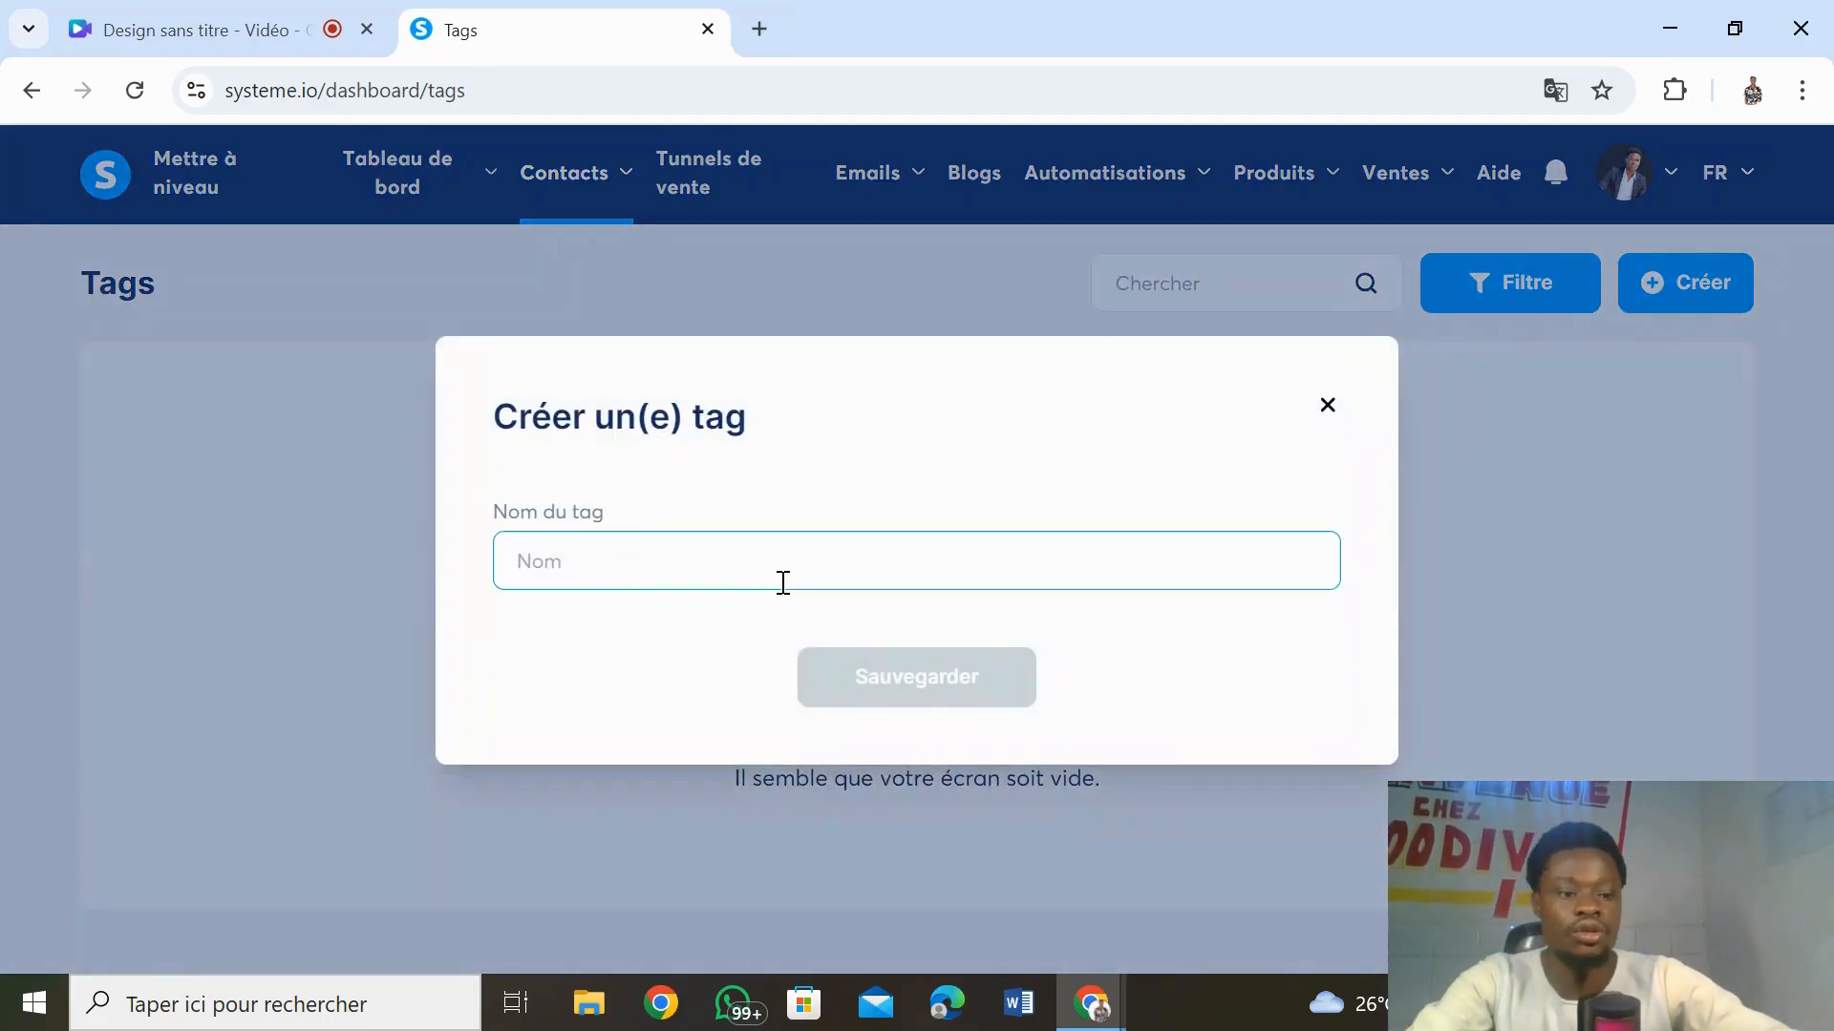
text(Affiliation)
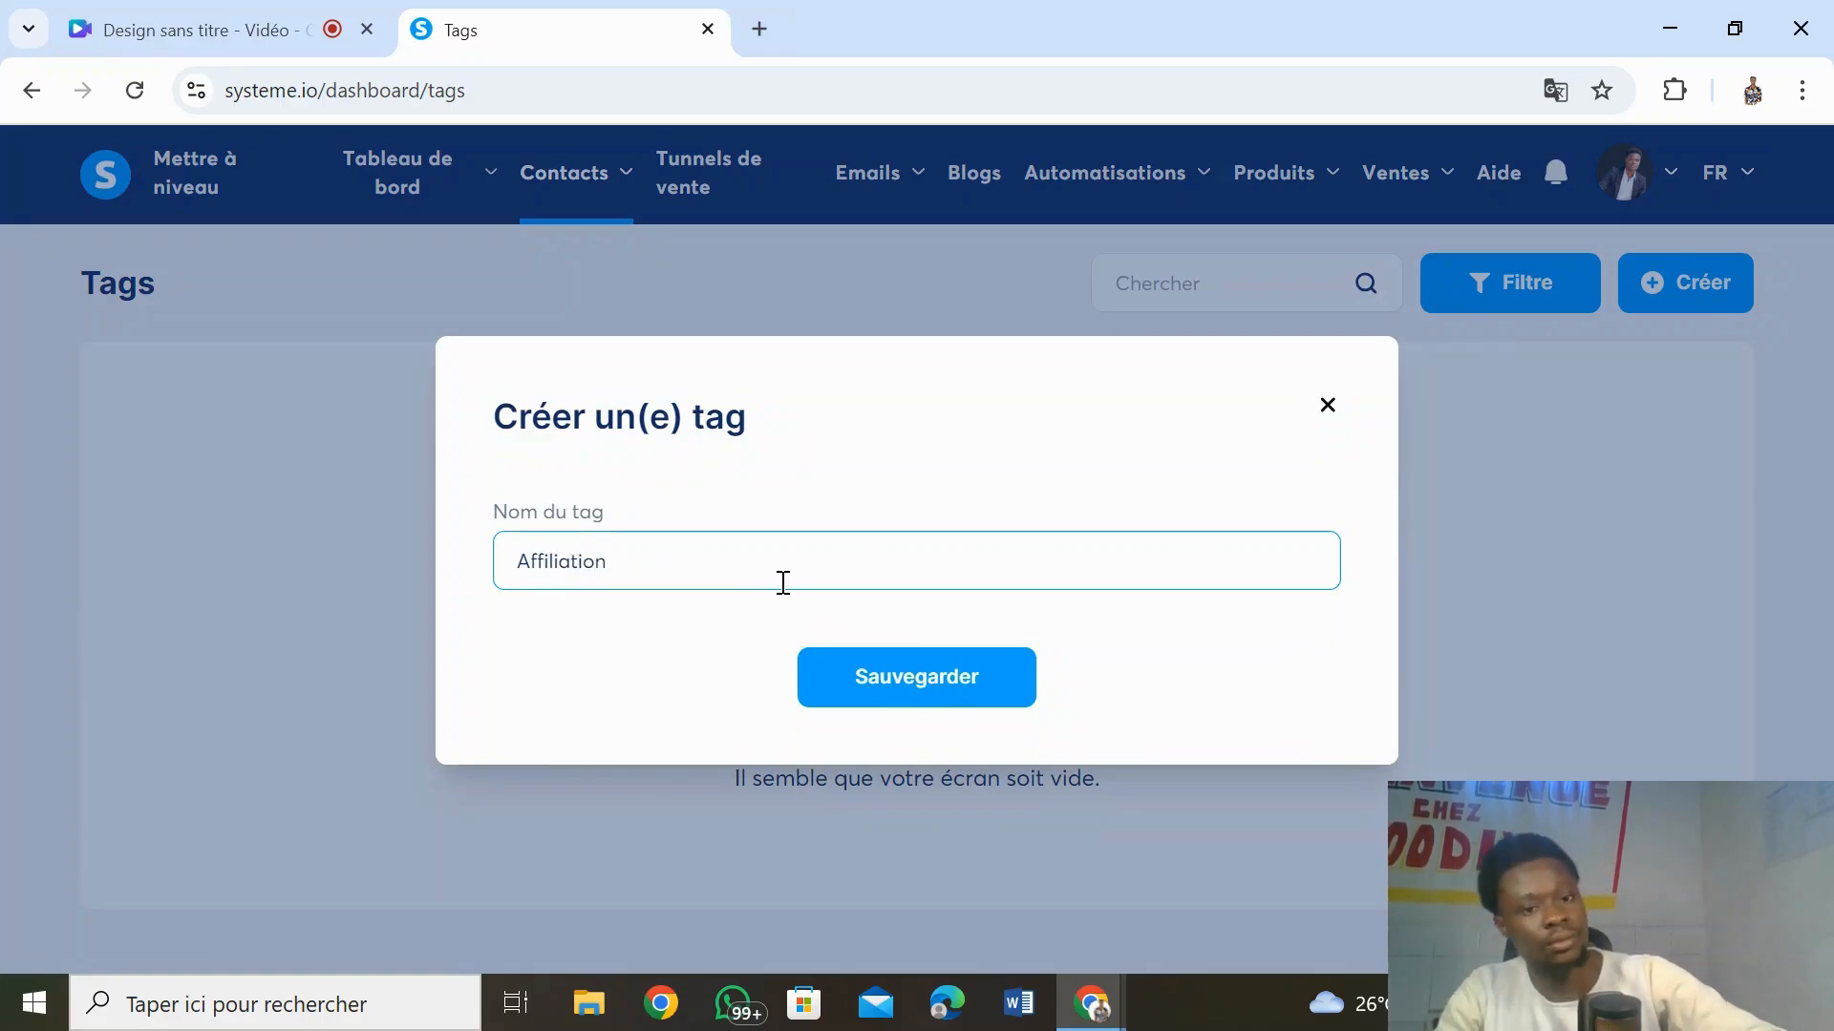
click(916, 679)
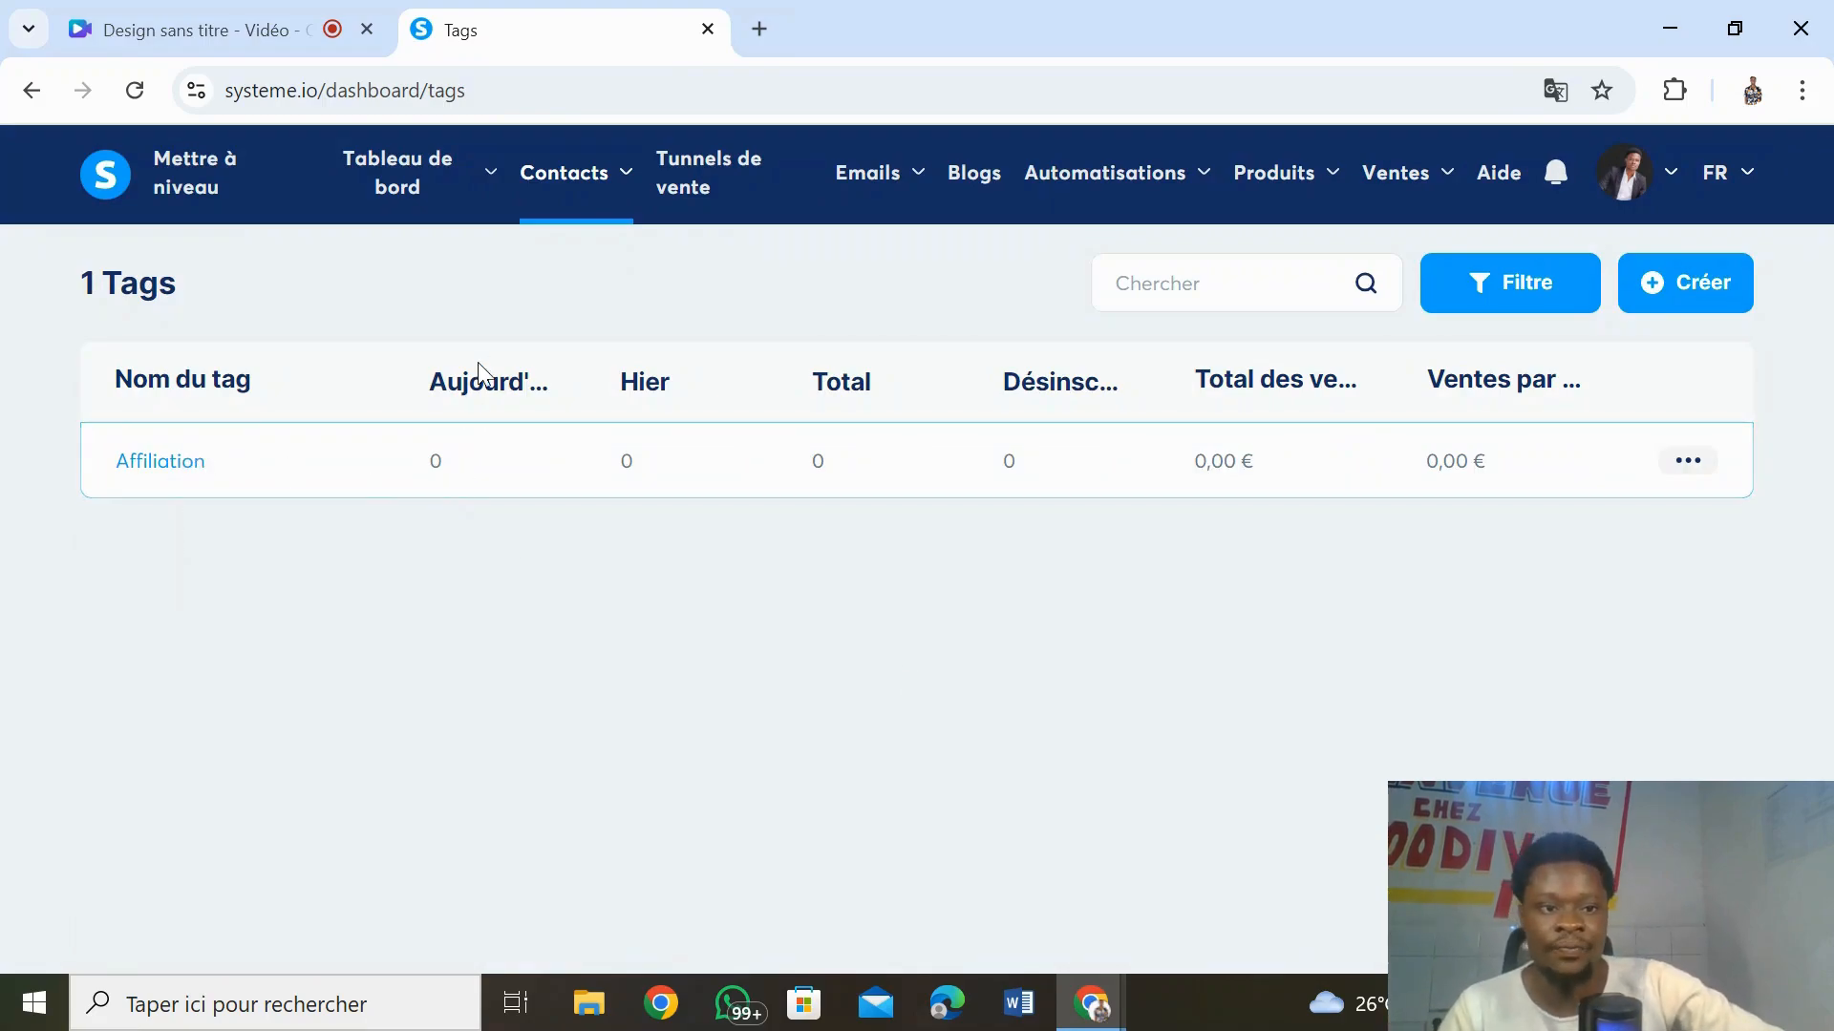
- Examine the Affiliation tag's statistics for today and yesterday, and view its available row actions
double_click(441, 457)
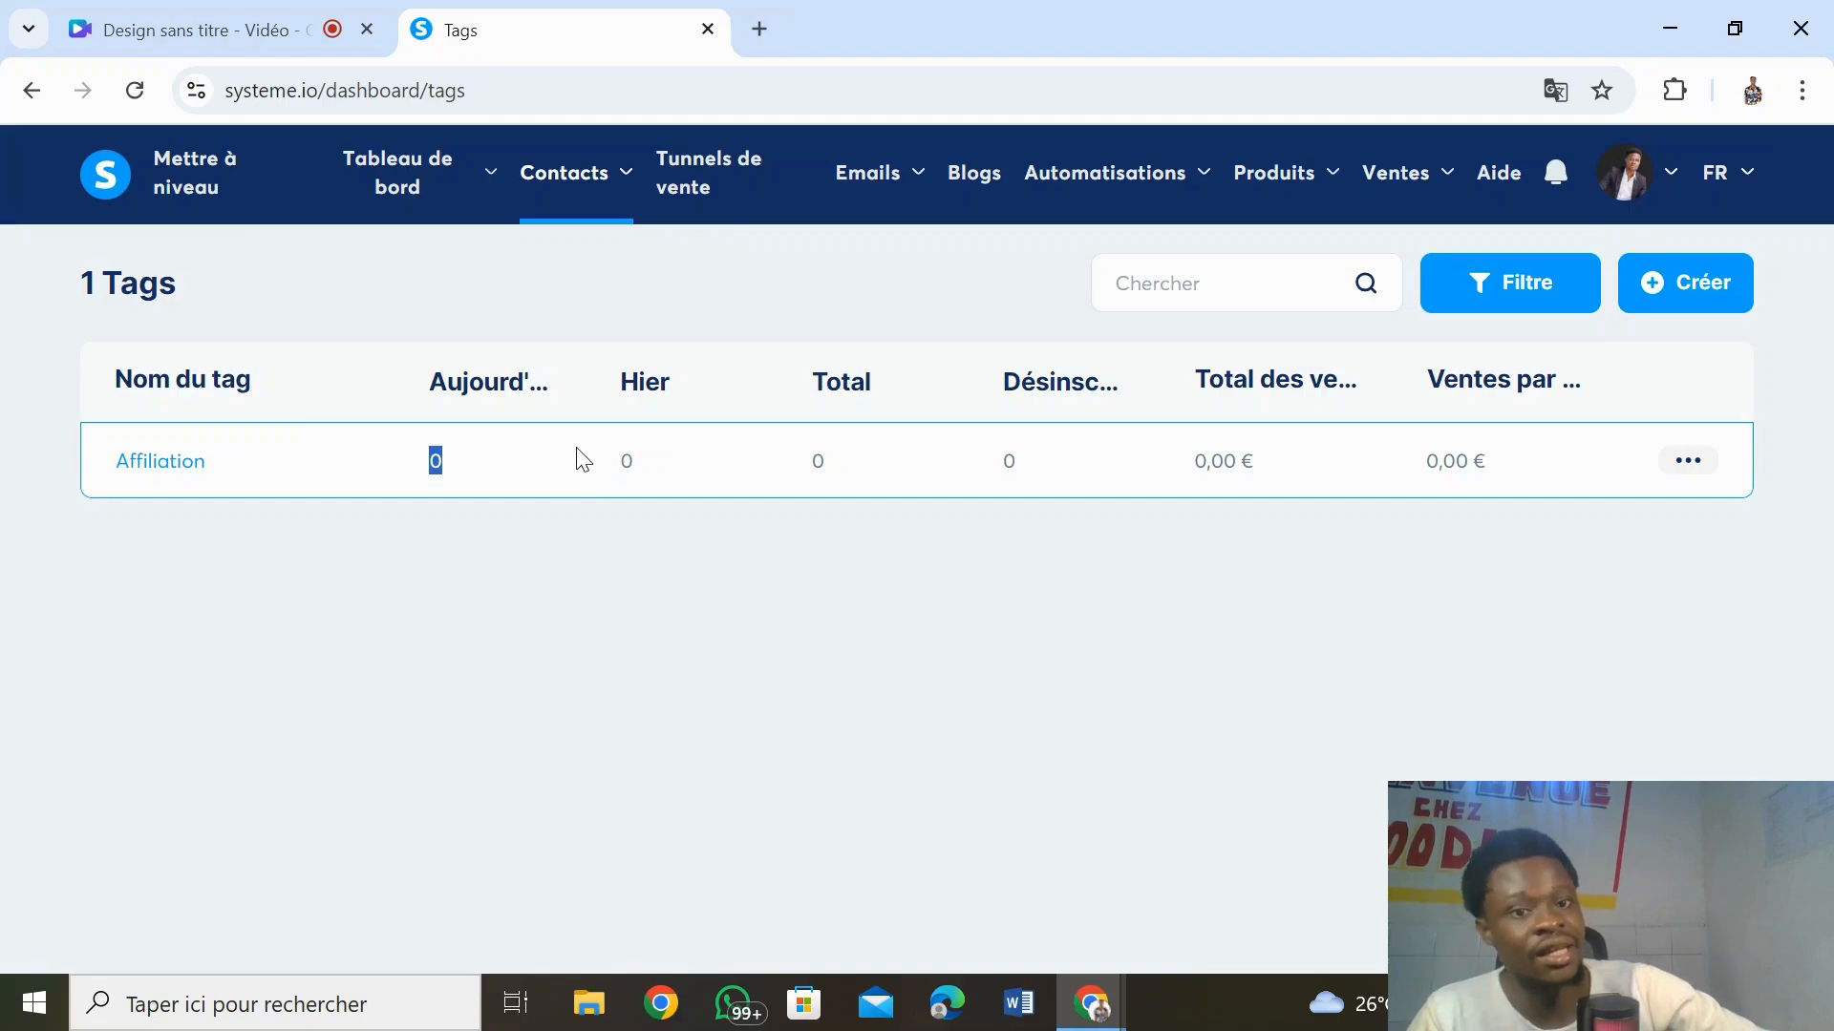
click(603, 468)
drag(607, 468, 663, 470)
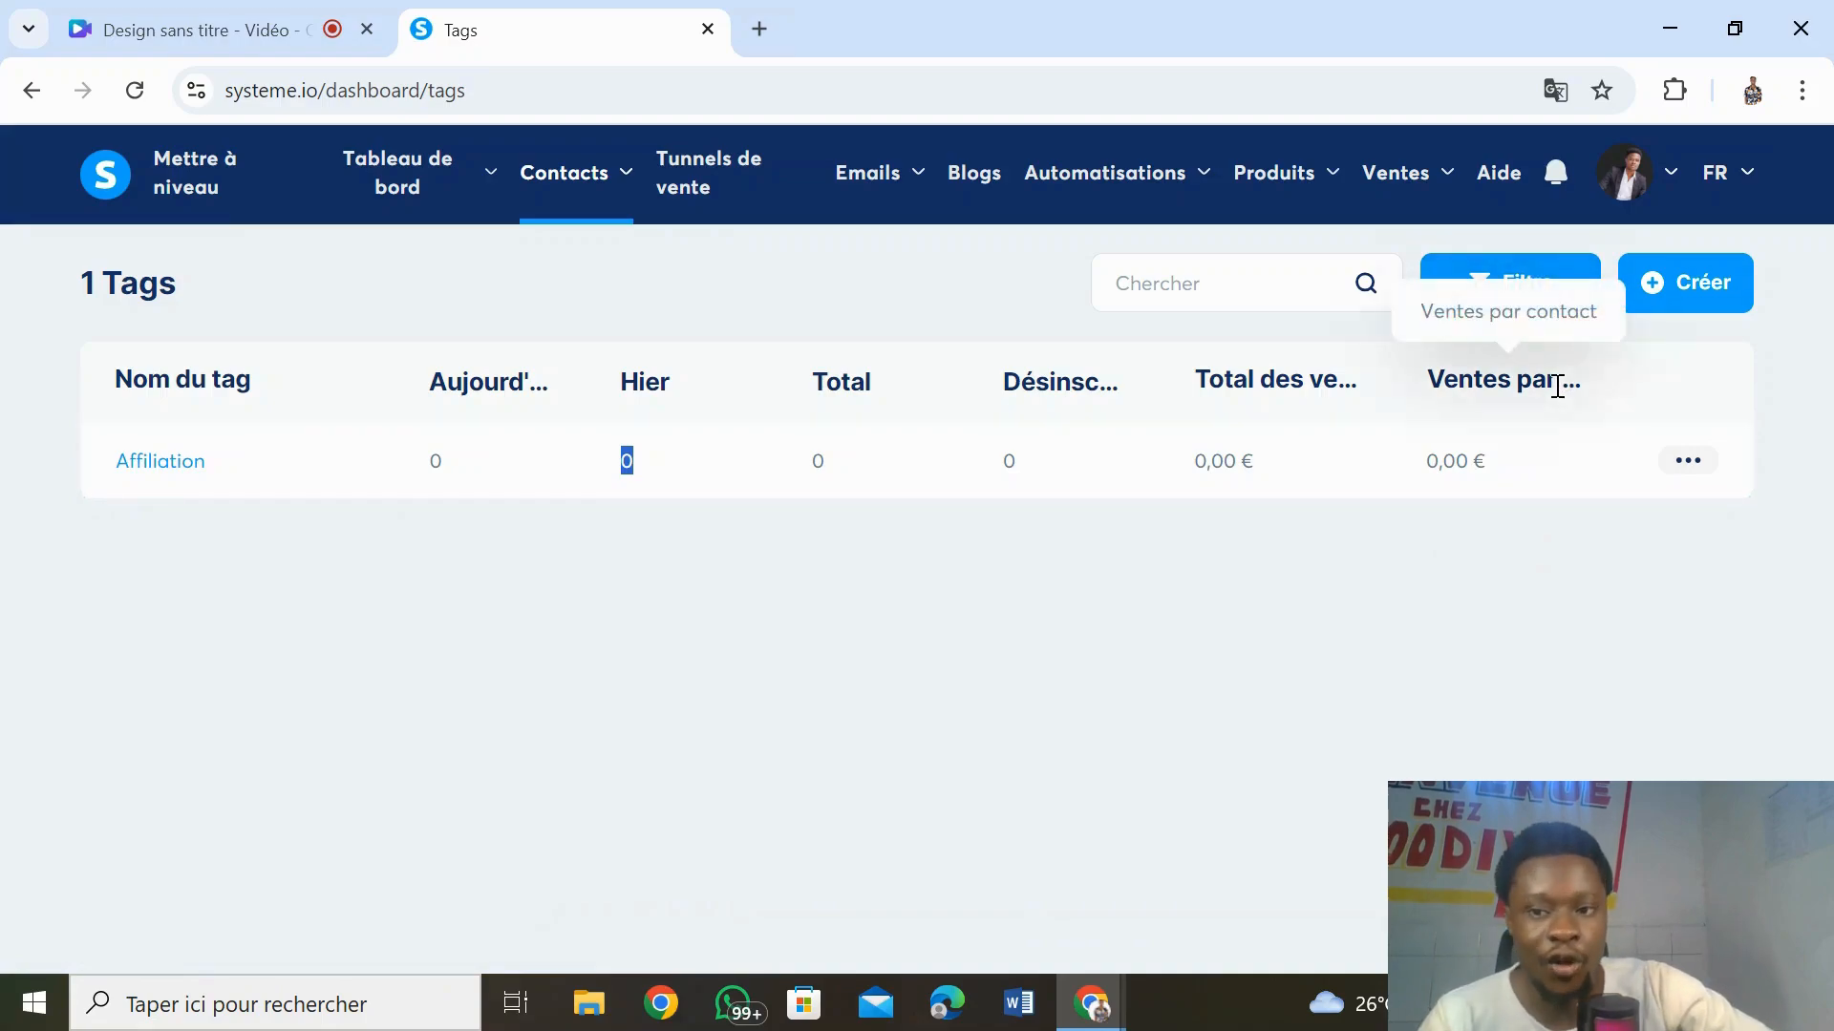
click(1685, 462)
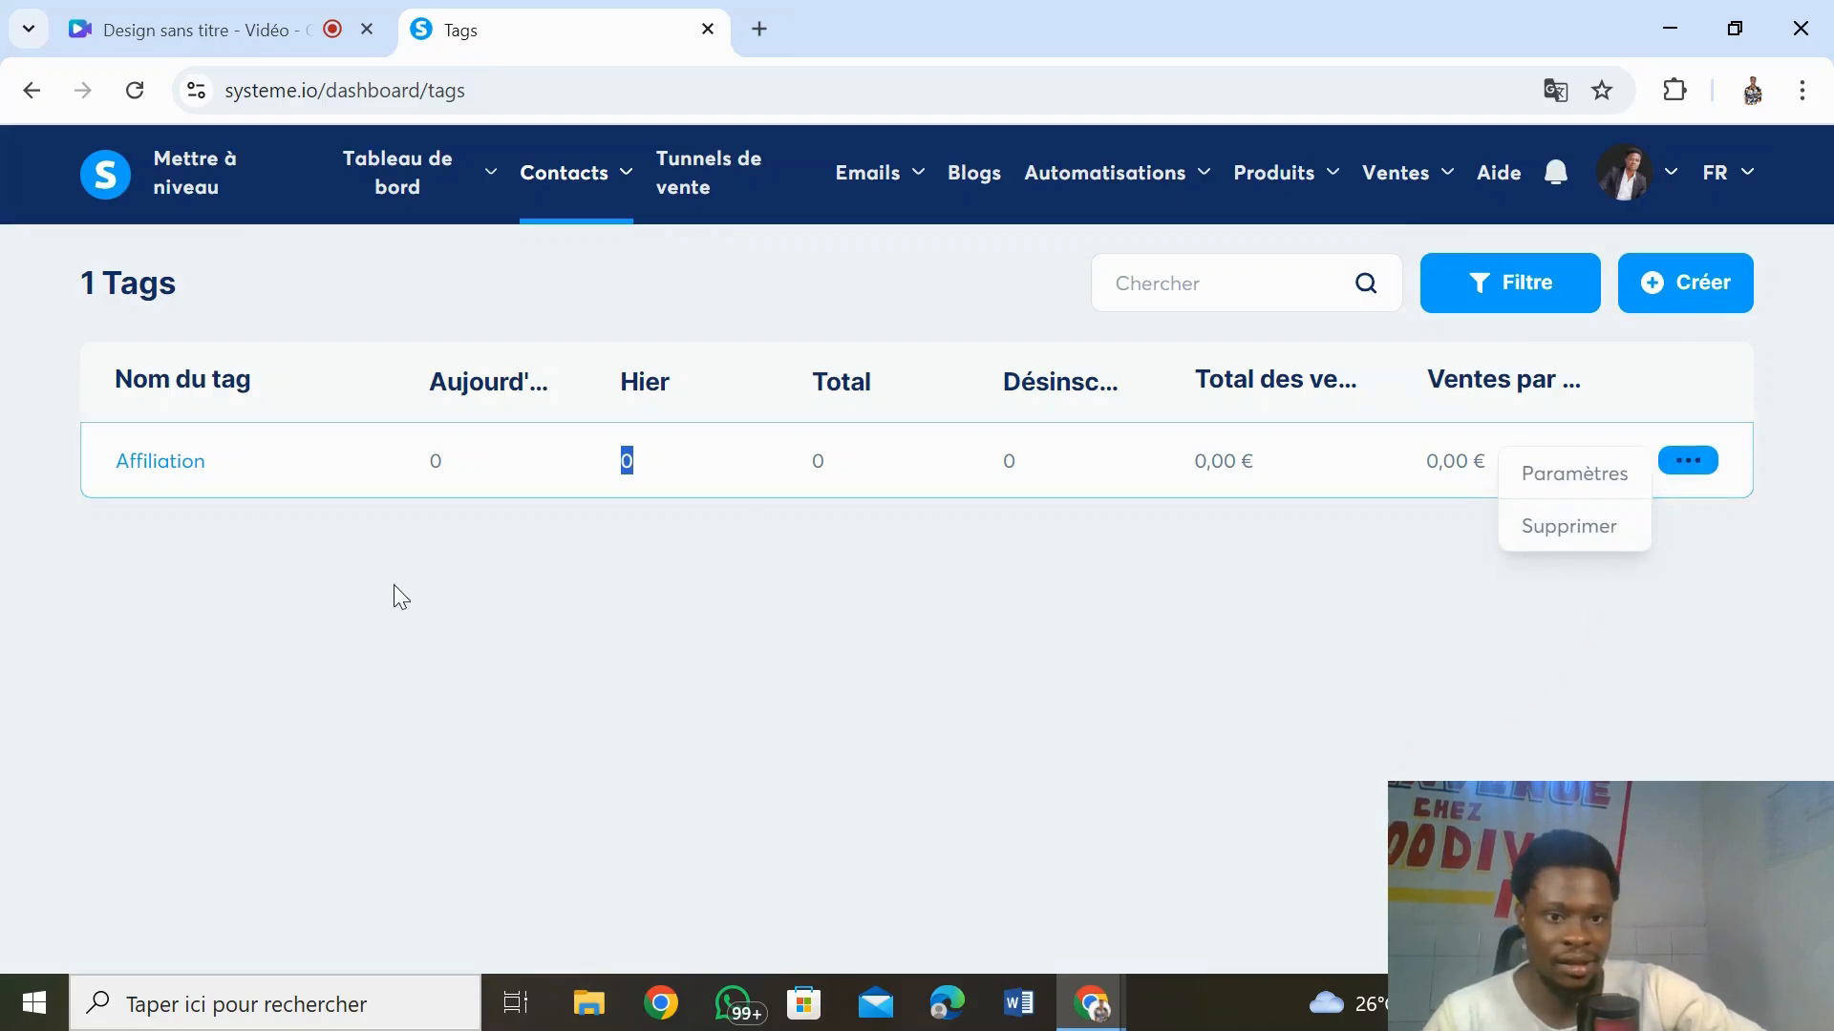
click(261, 575)
click(261, 575)
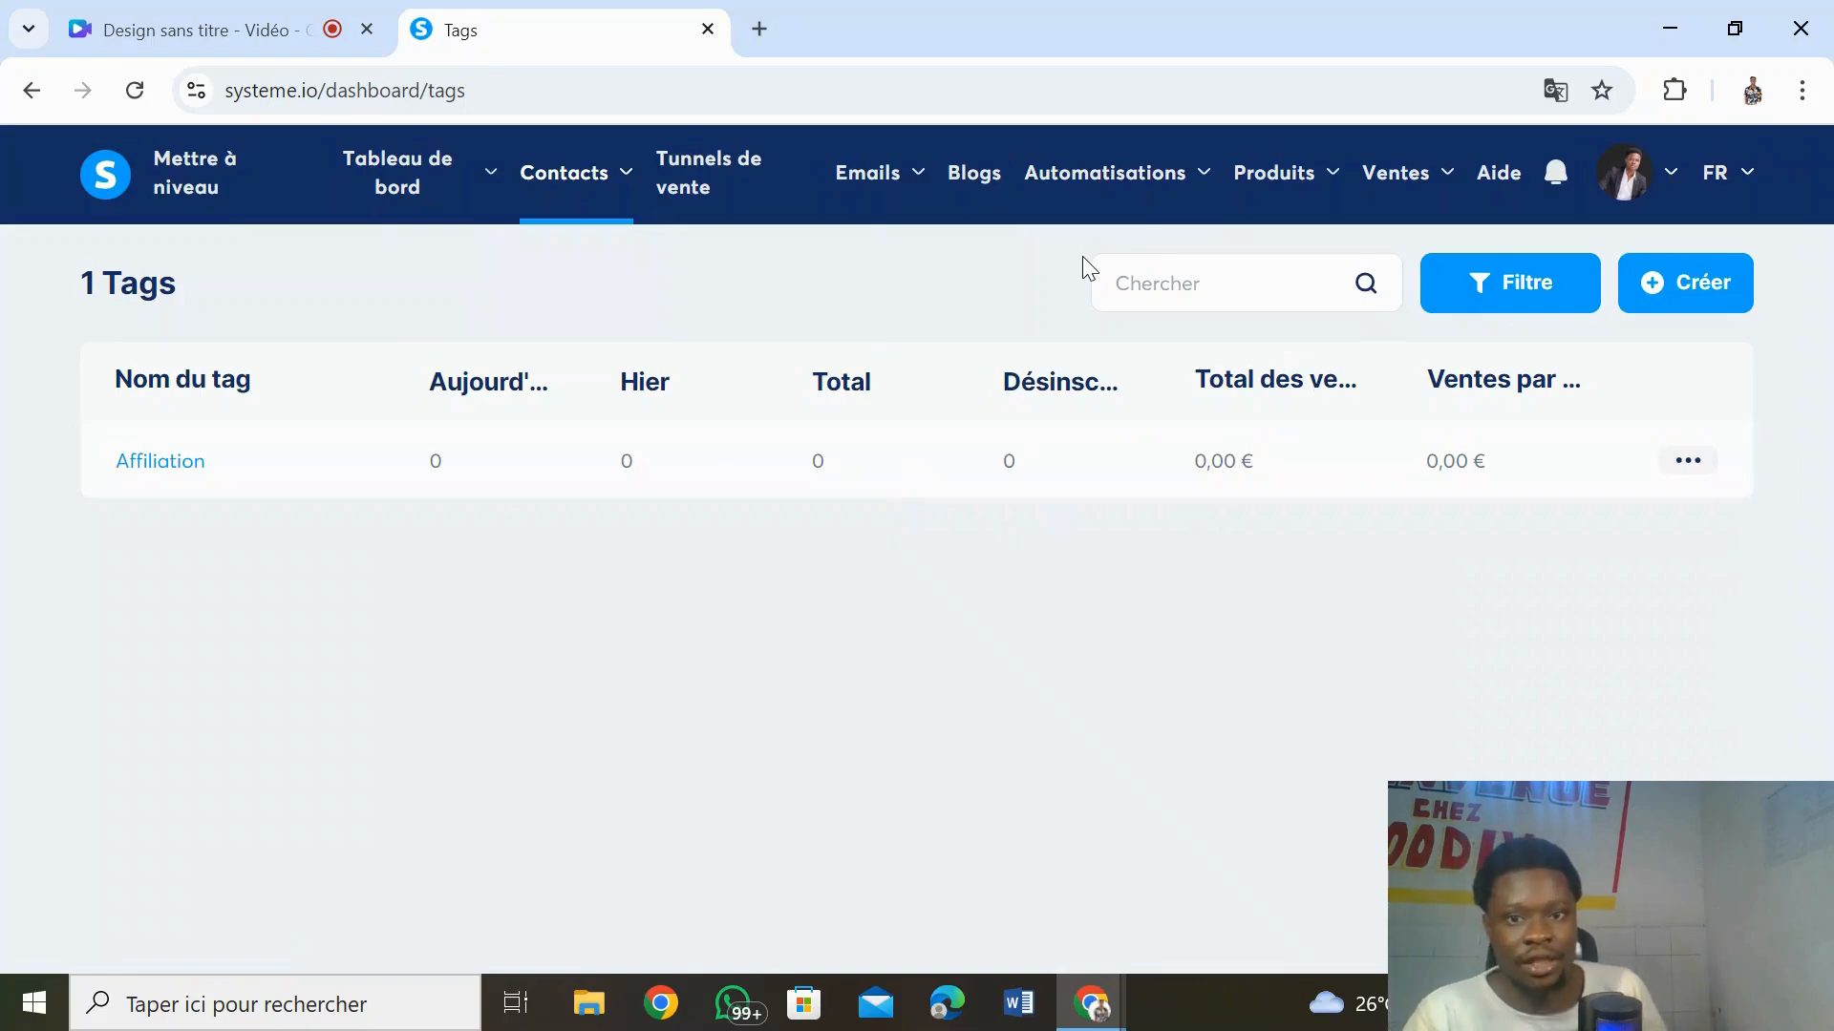
- View the automation rules page and check the automation rule allowance of the free plan
mouse_move(1110, 205)
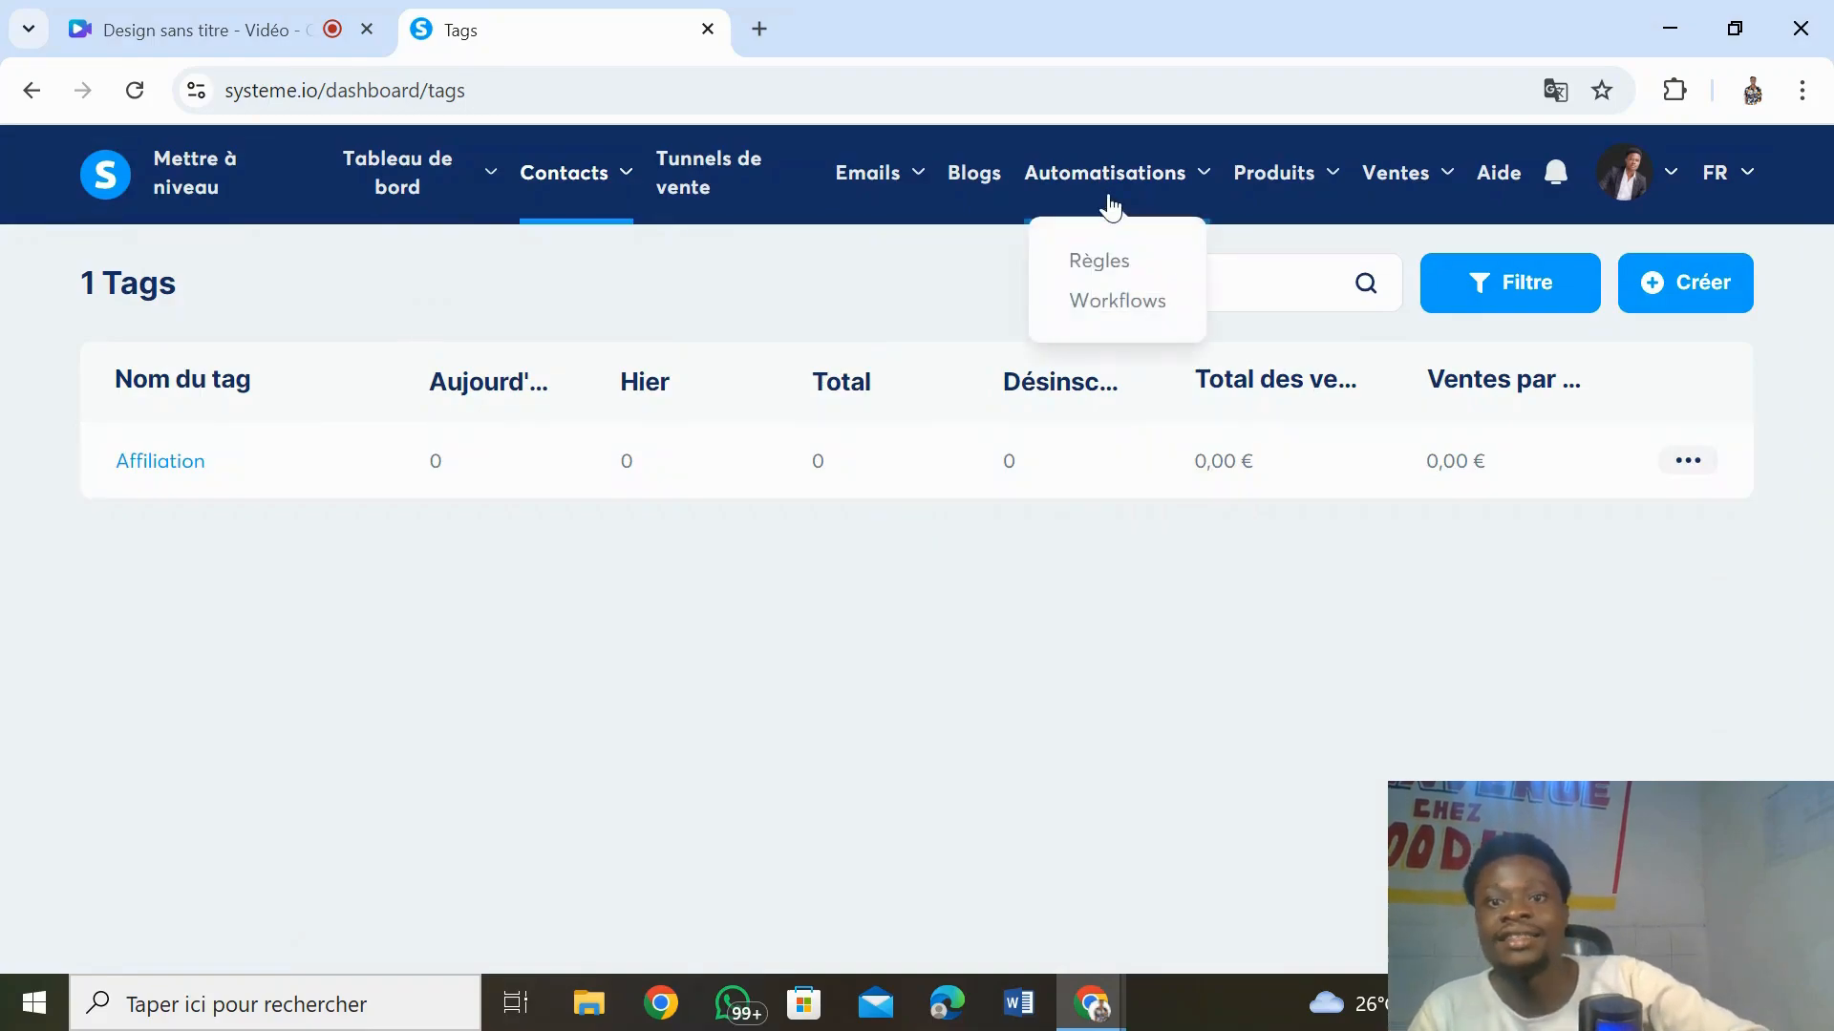
click(1103, 279)
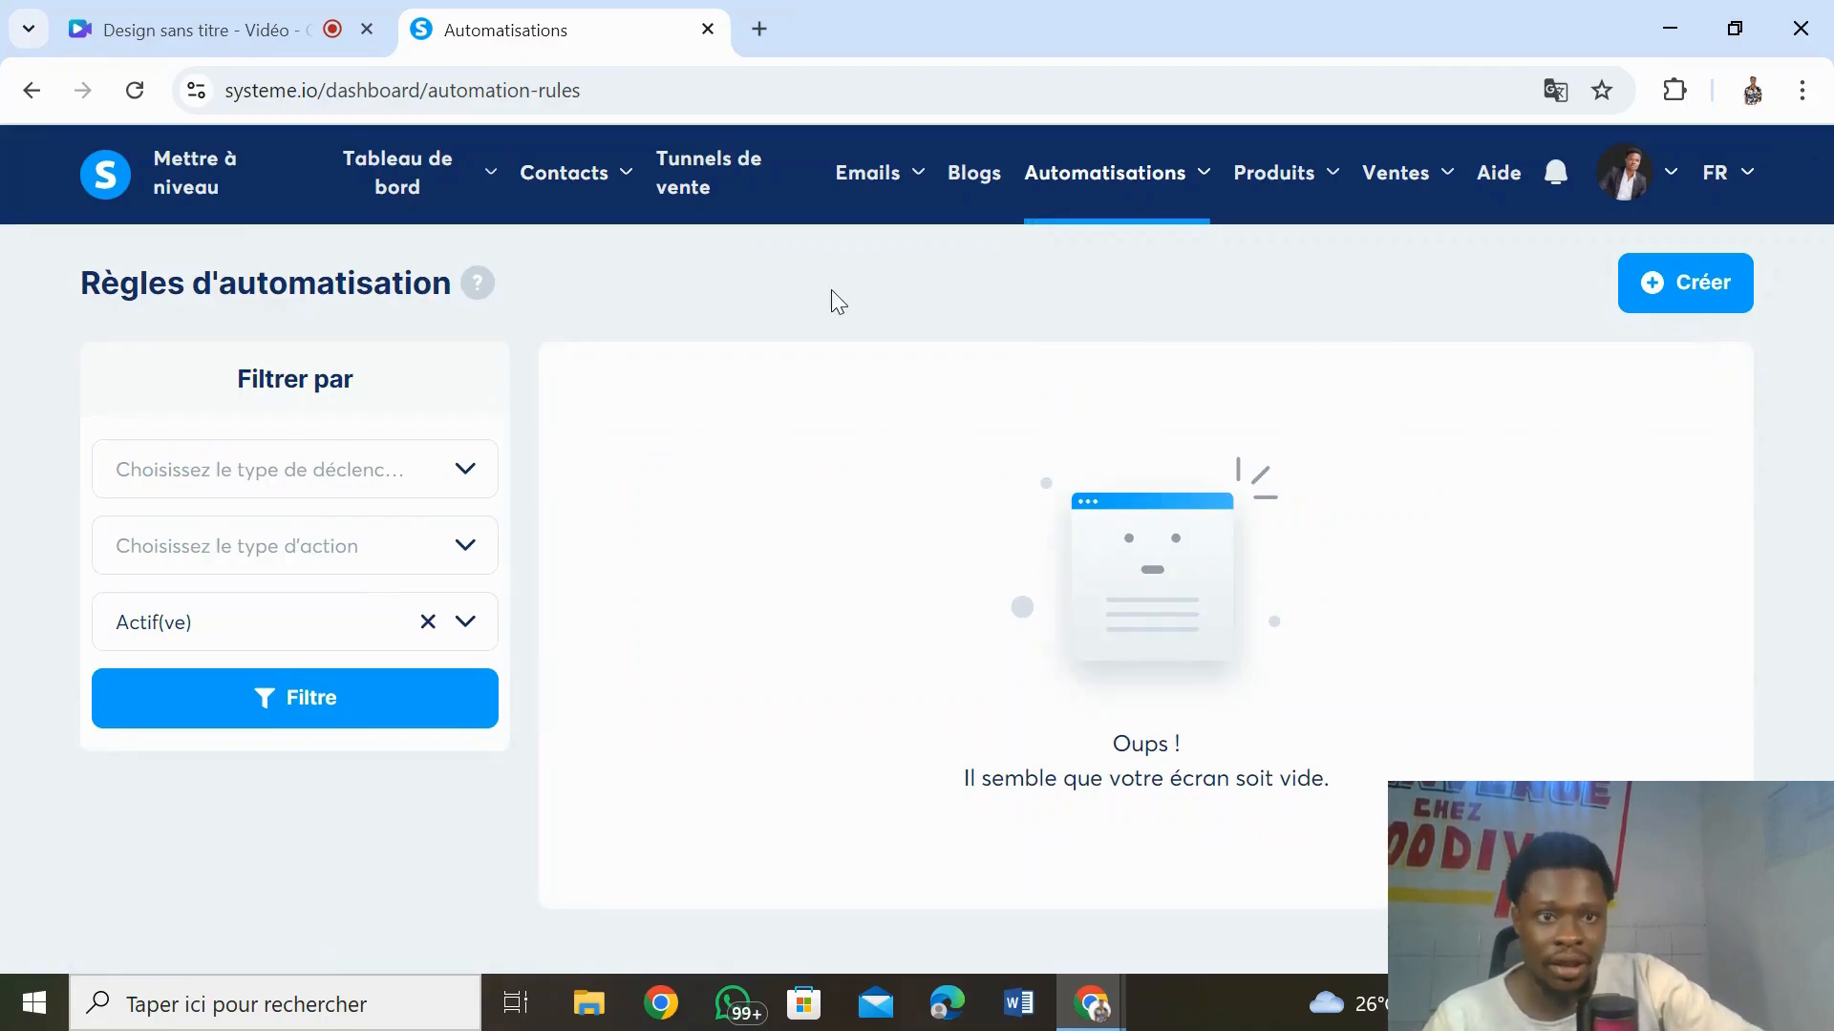
click(242, 182)
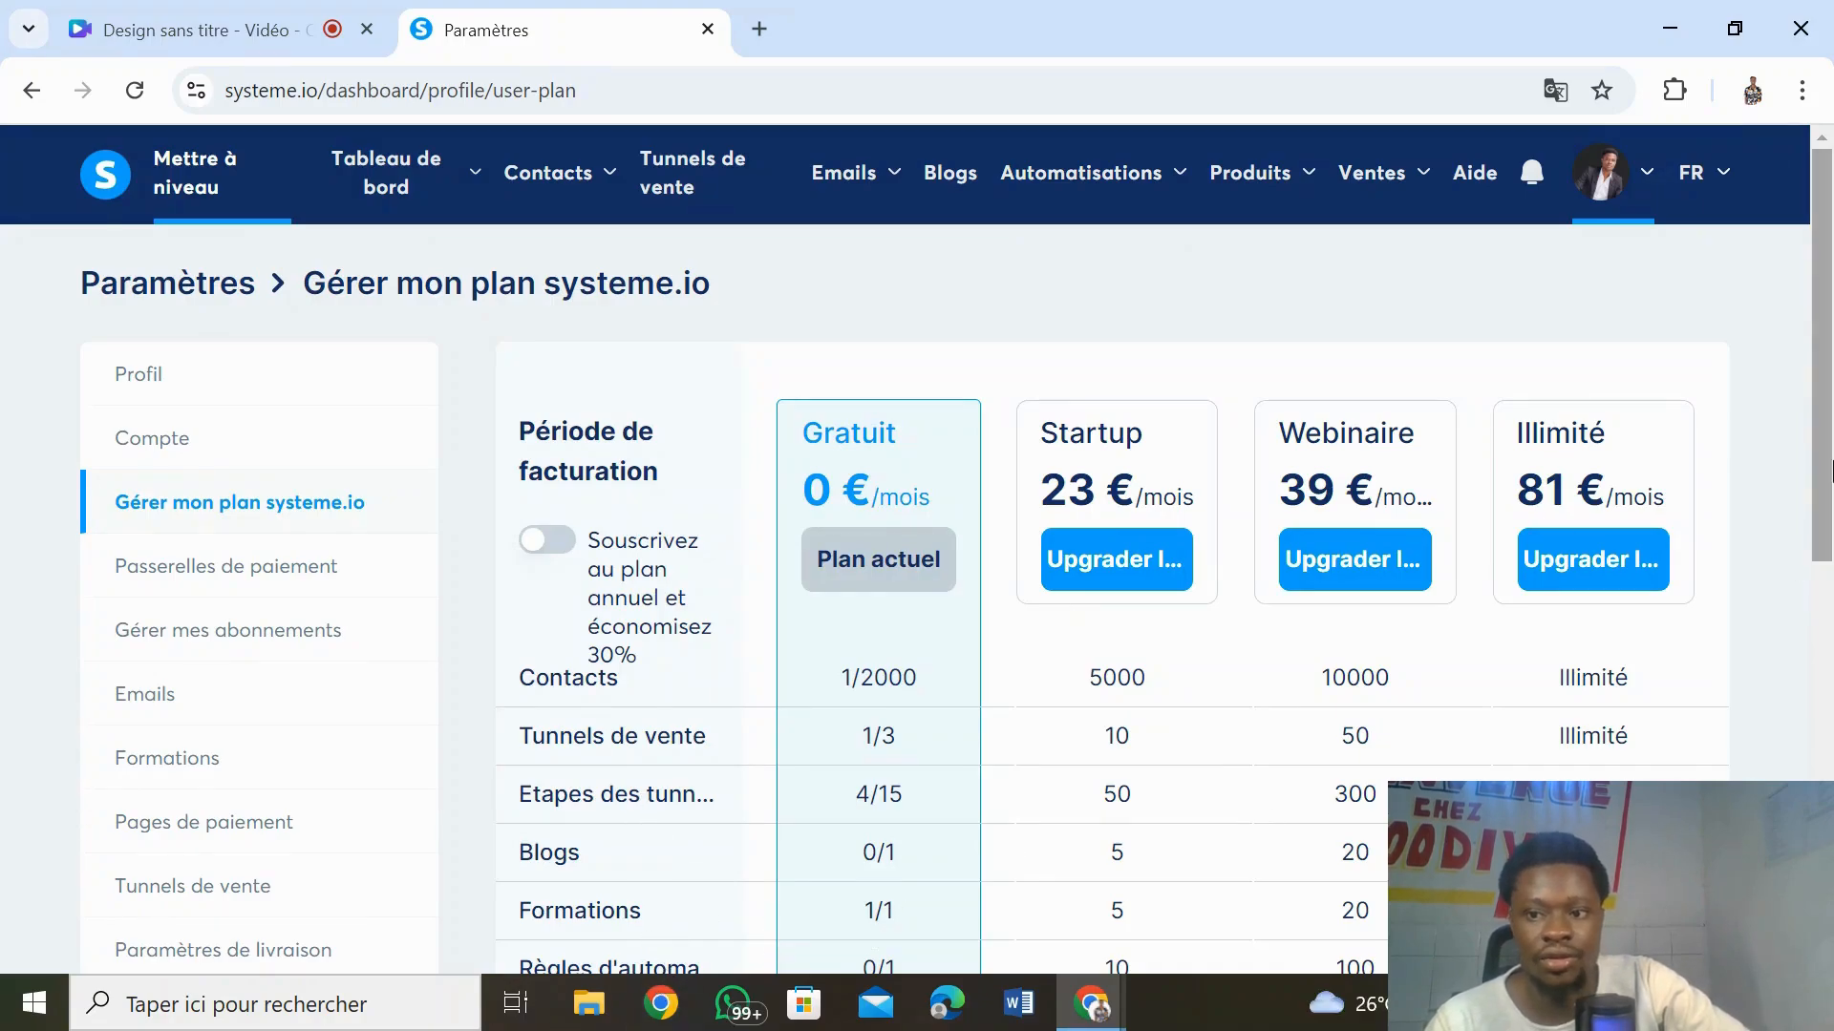
scroll(573, 912, down, 1)
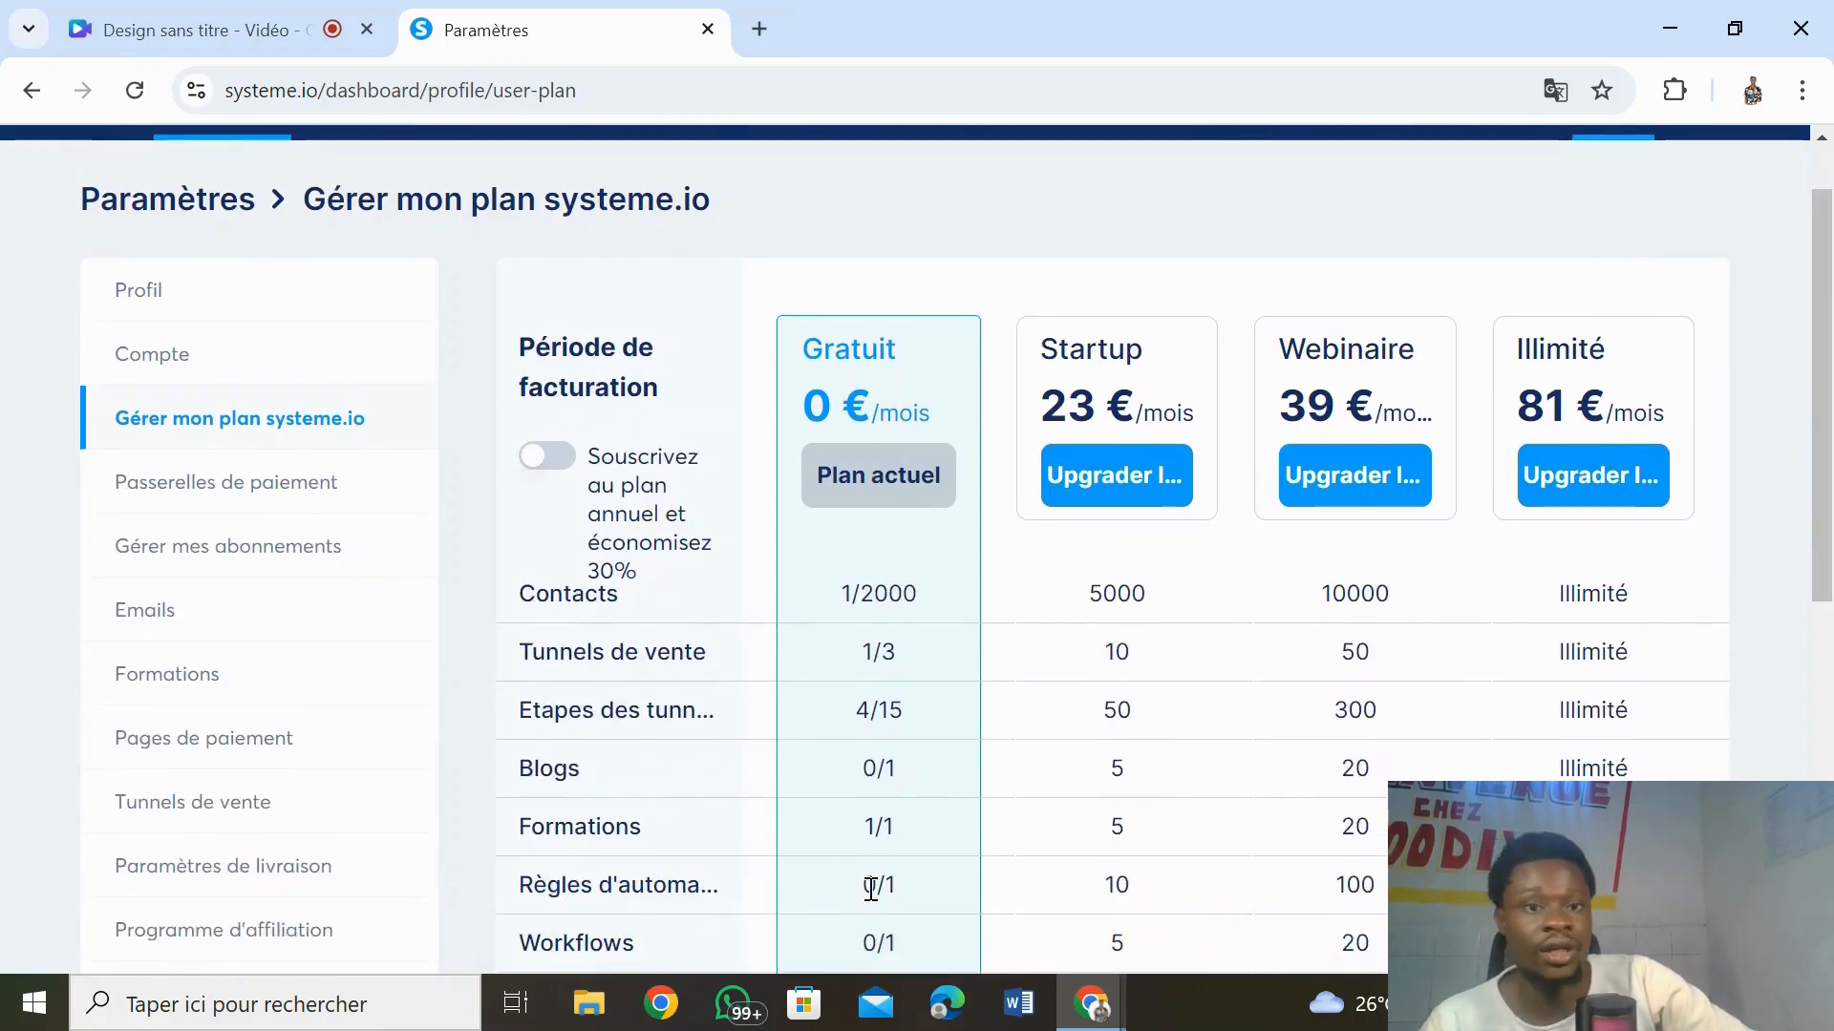
scroll(700, 256, up, 1)
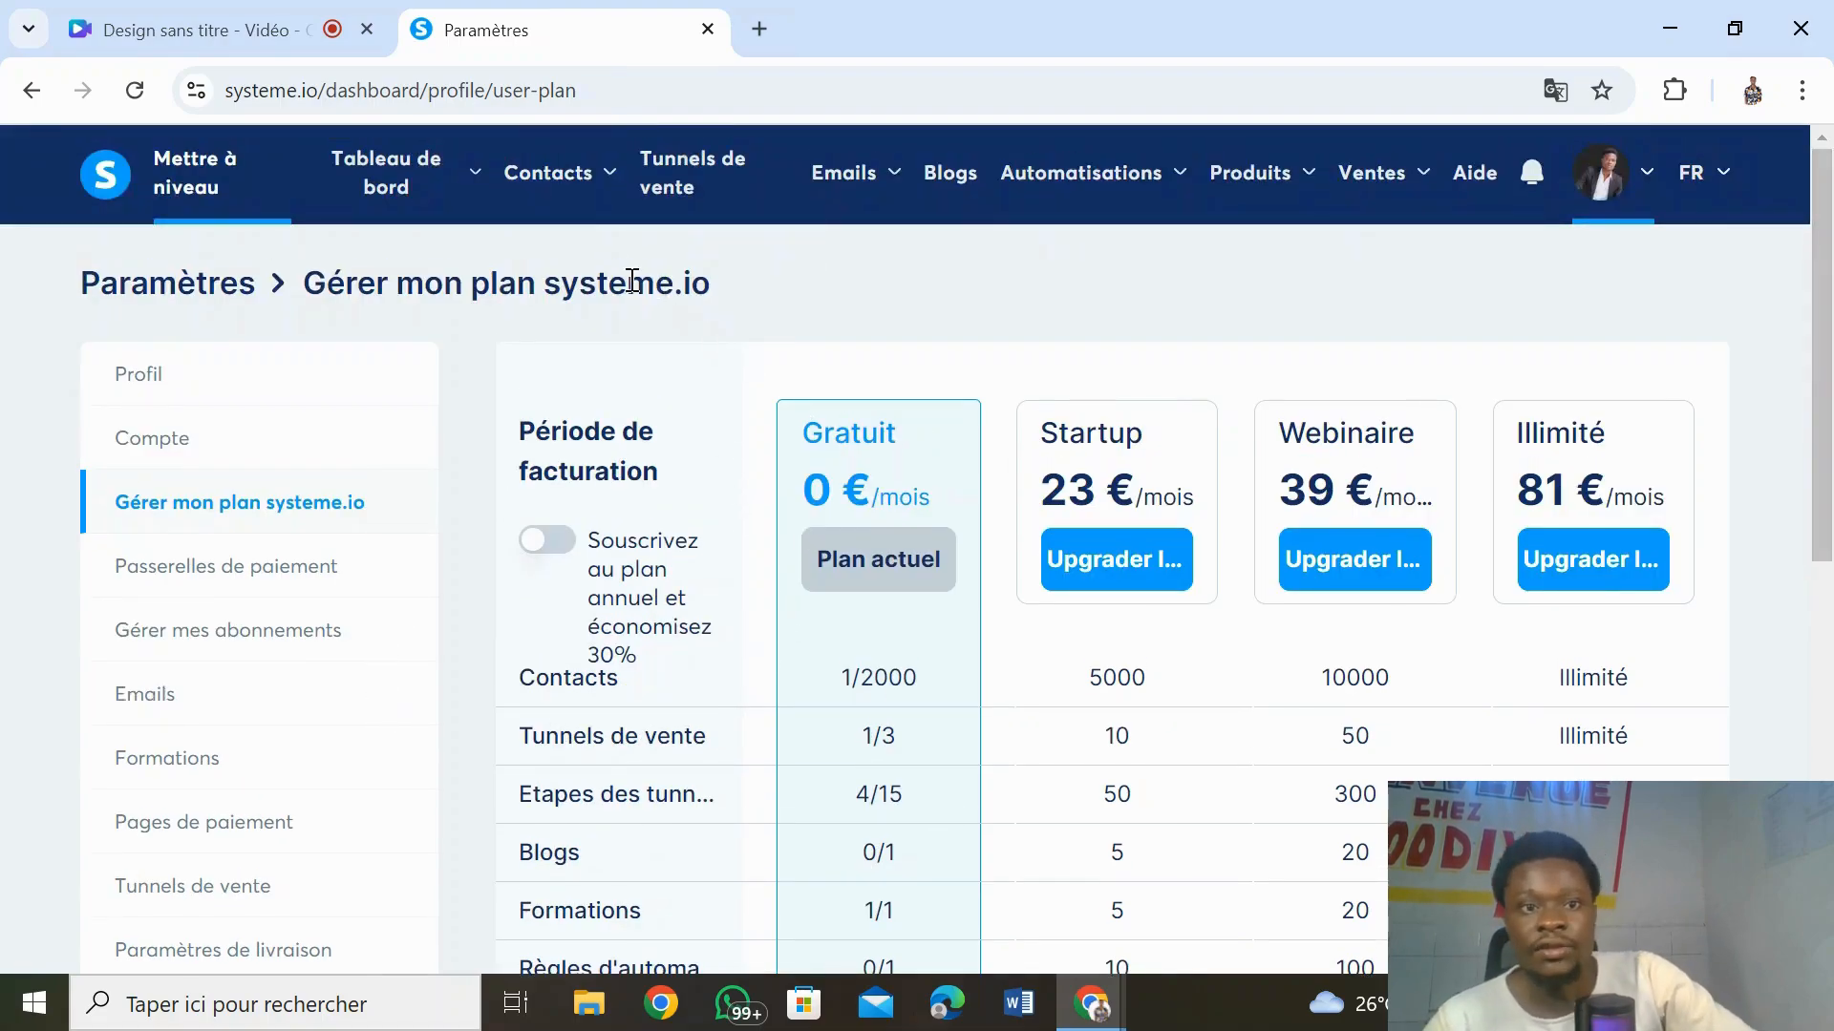
- Start creating a new automation rule from the automation rules page
click(597, 175)
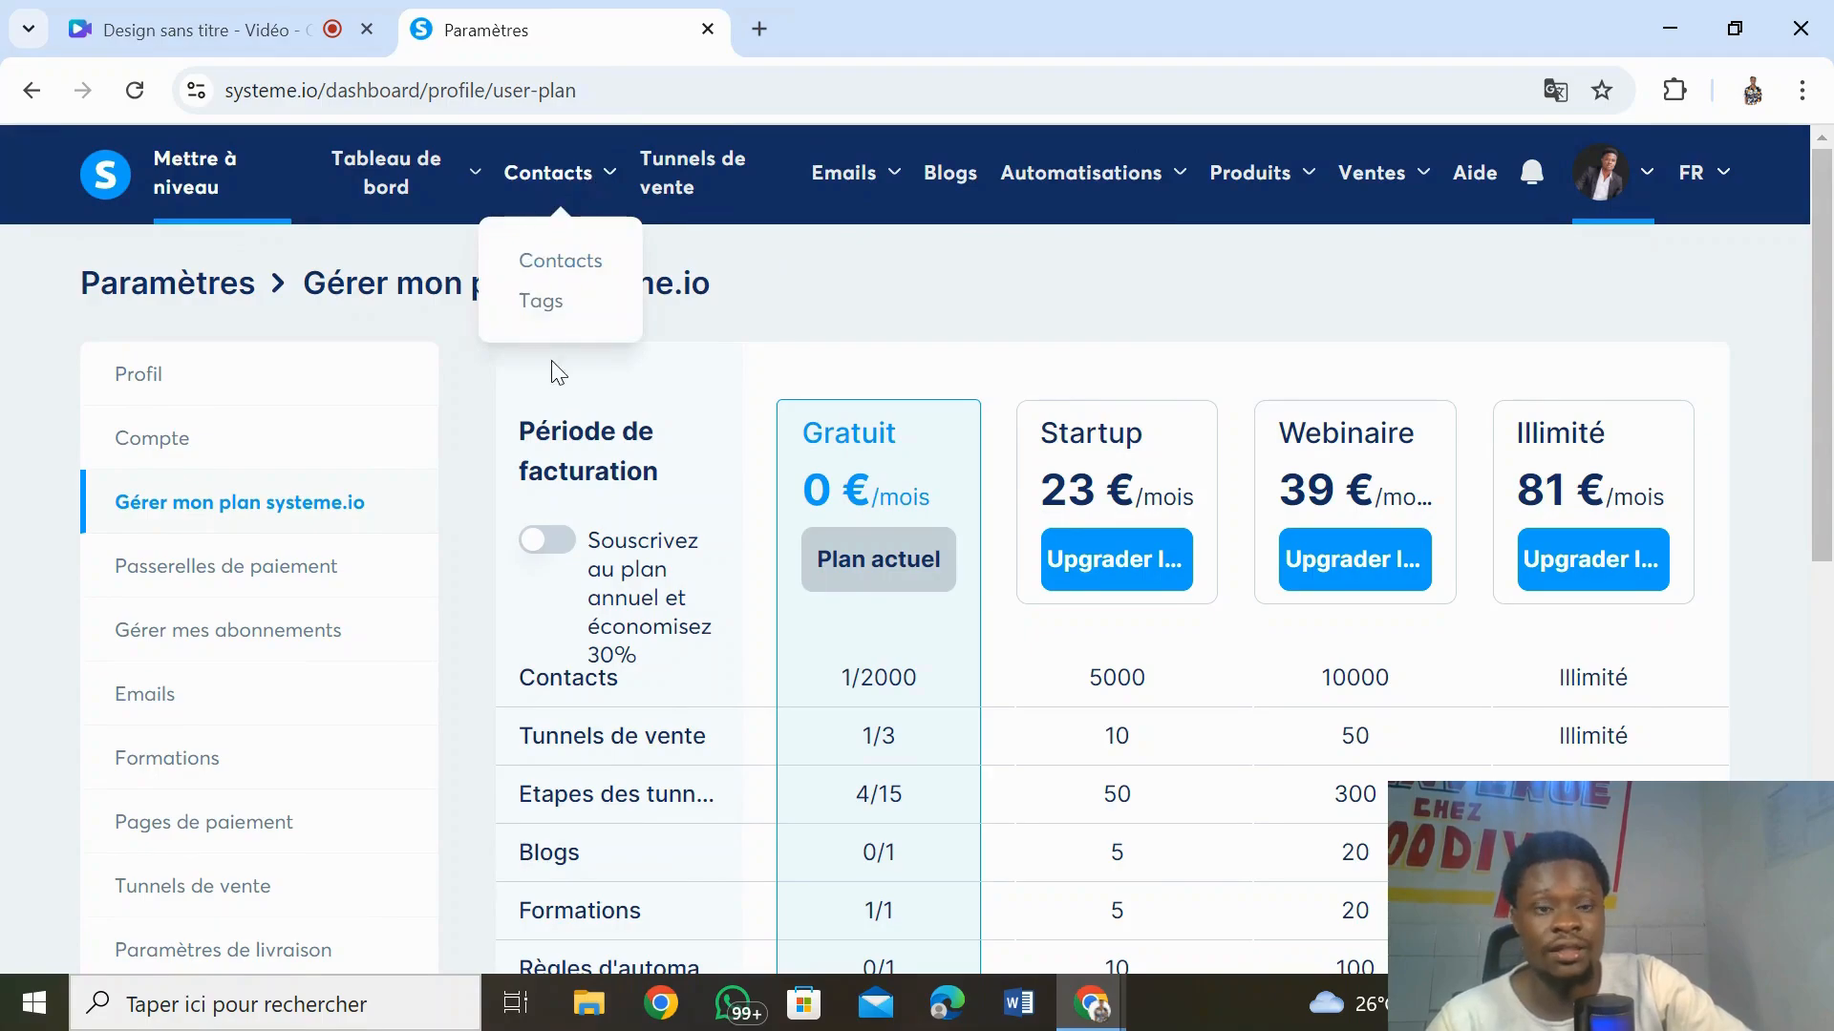
click(1126, 195)
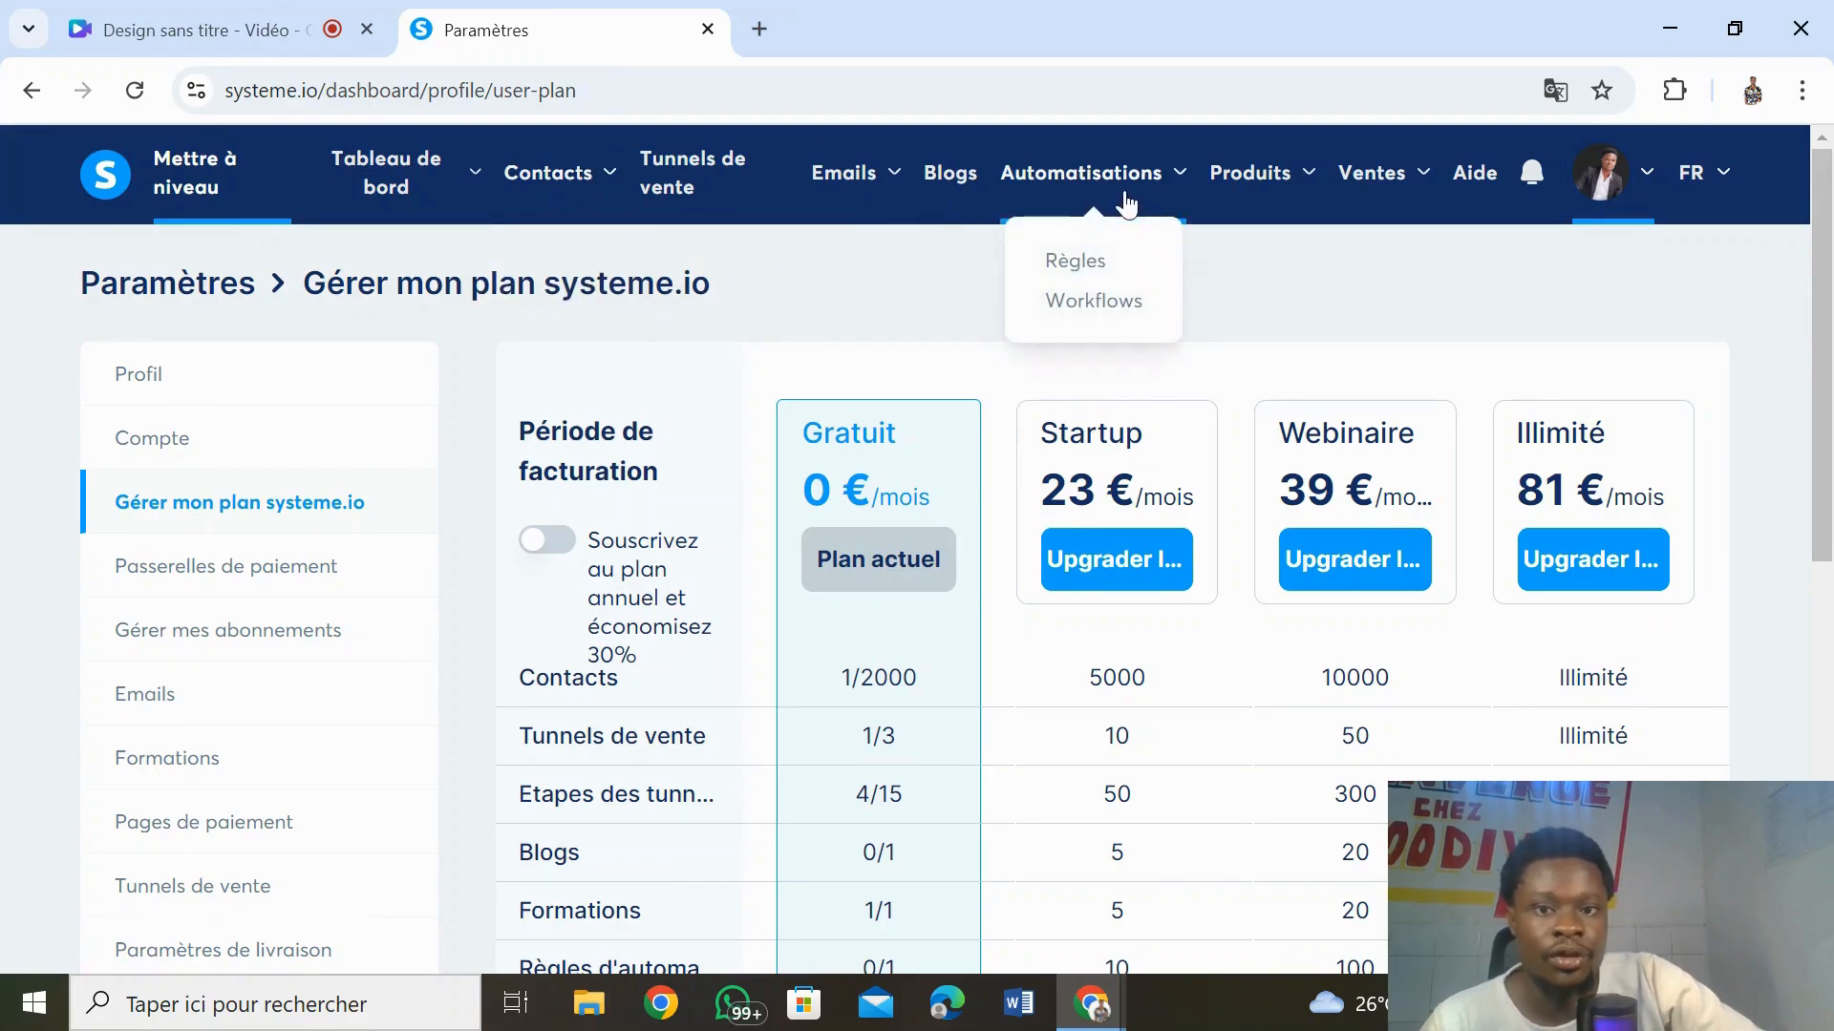
click(1081, 278)
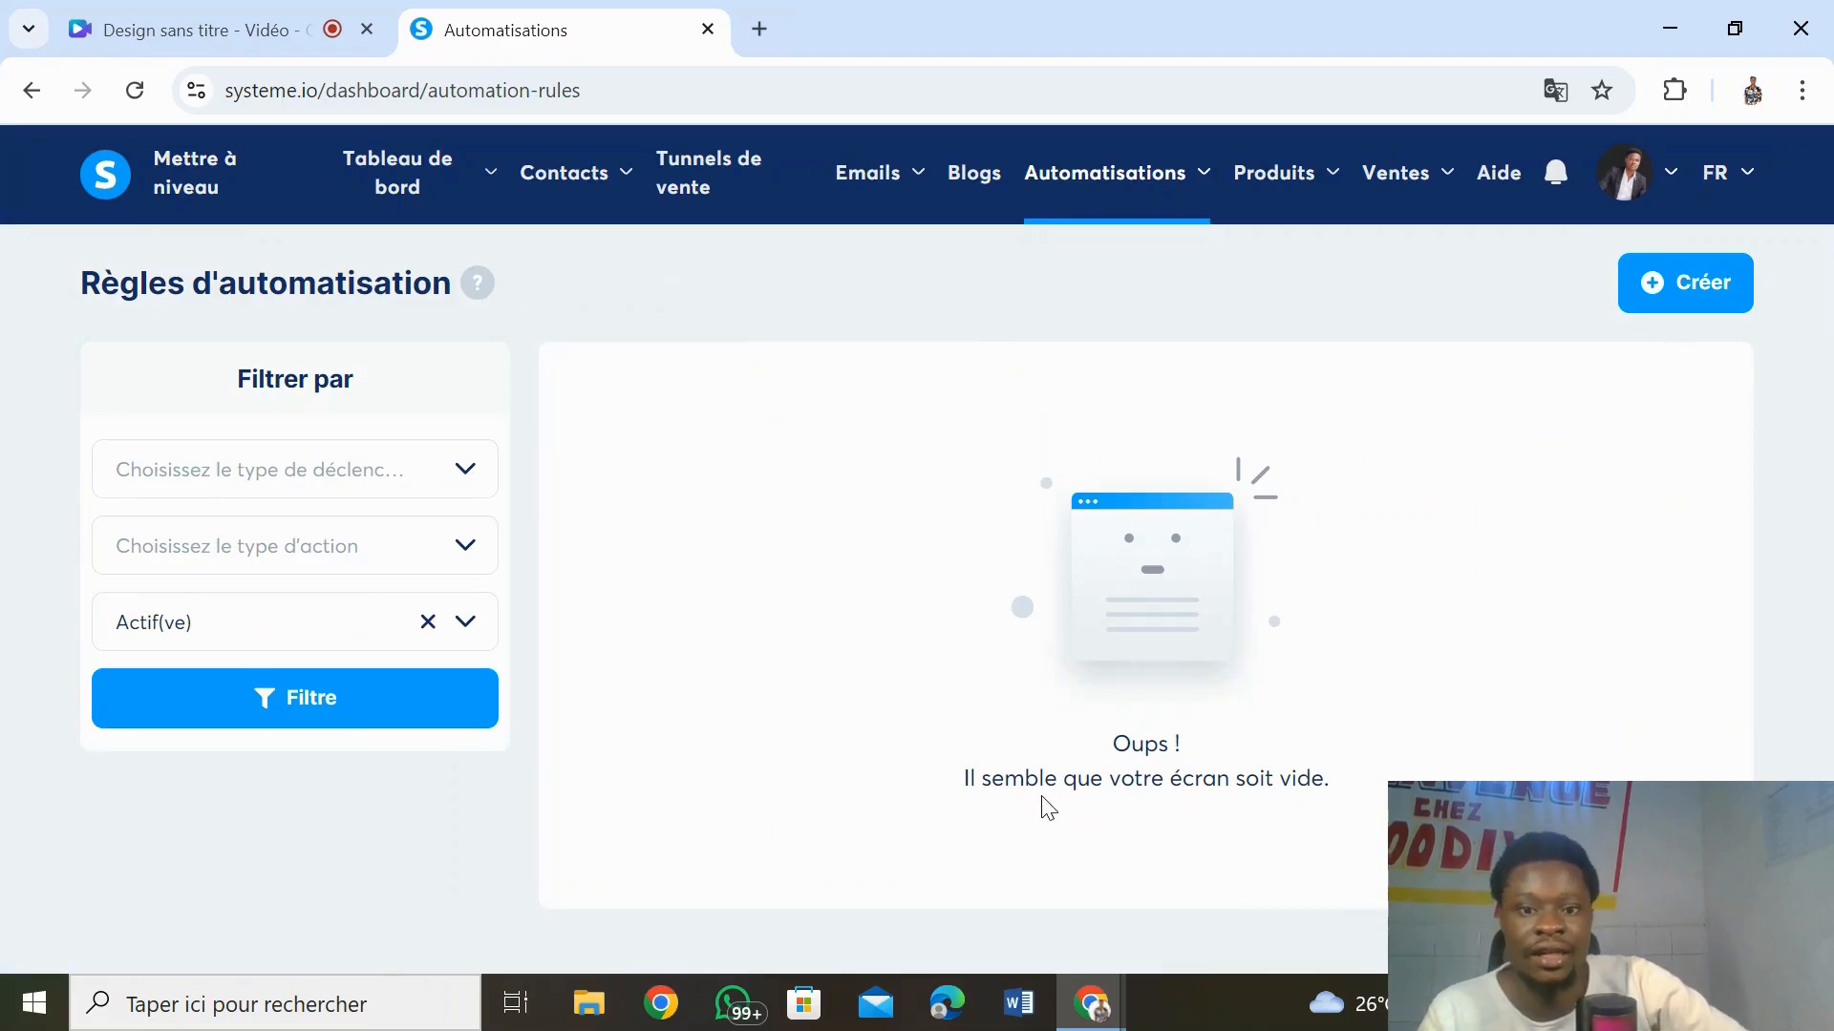
click(1696, 312)
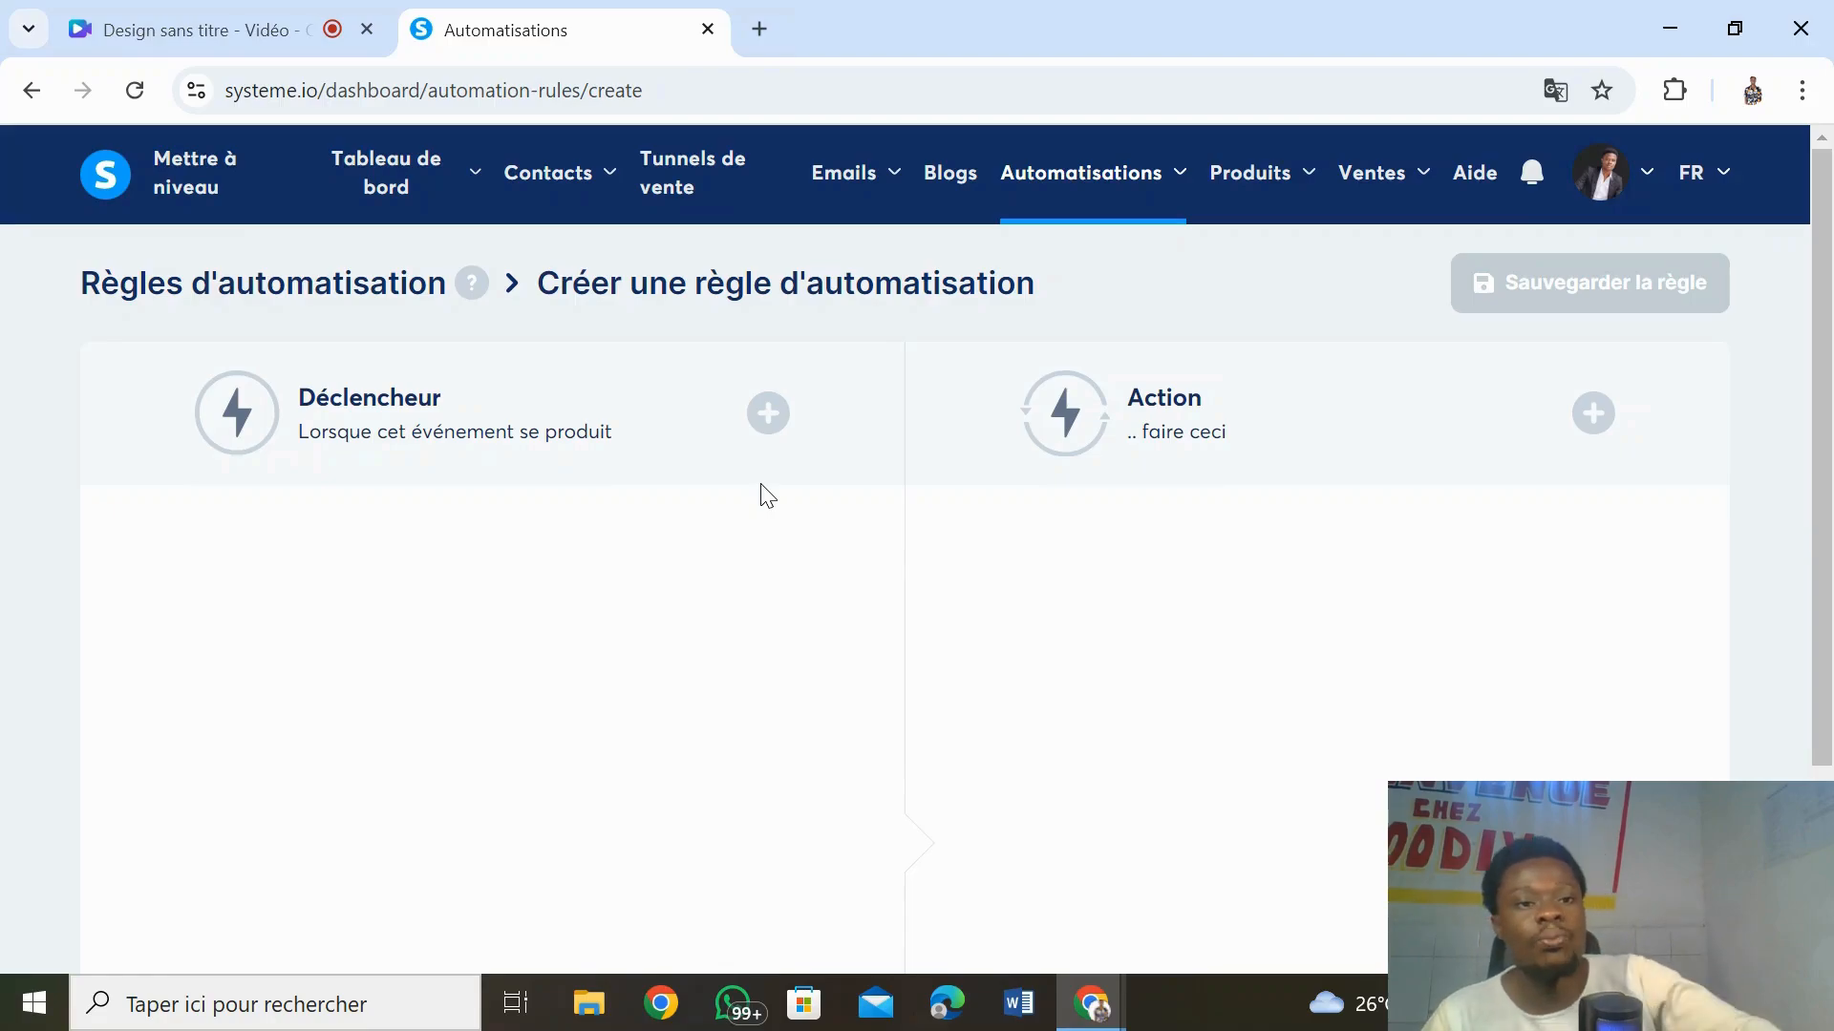
- Browse the available triggers and add "Inscription sur la page (optin)" as the rule's trigger
click(767, 420)
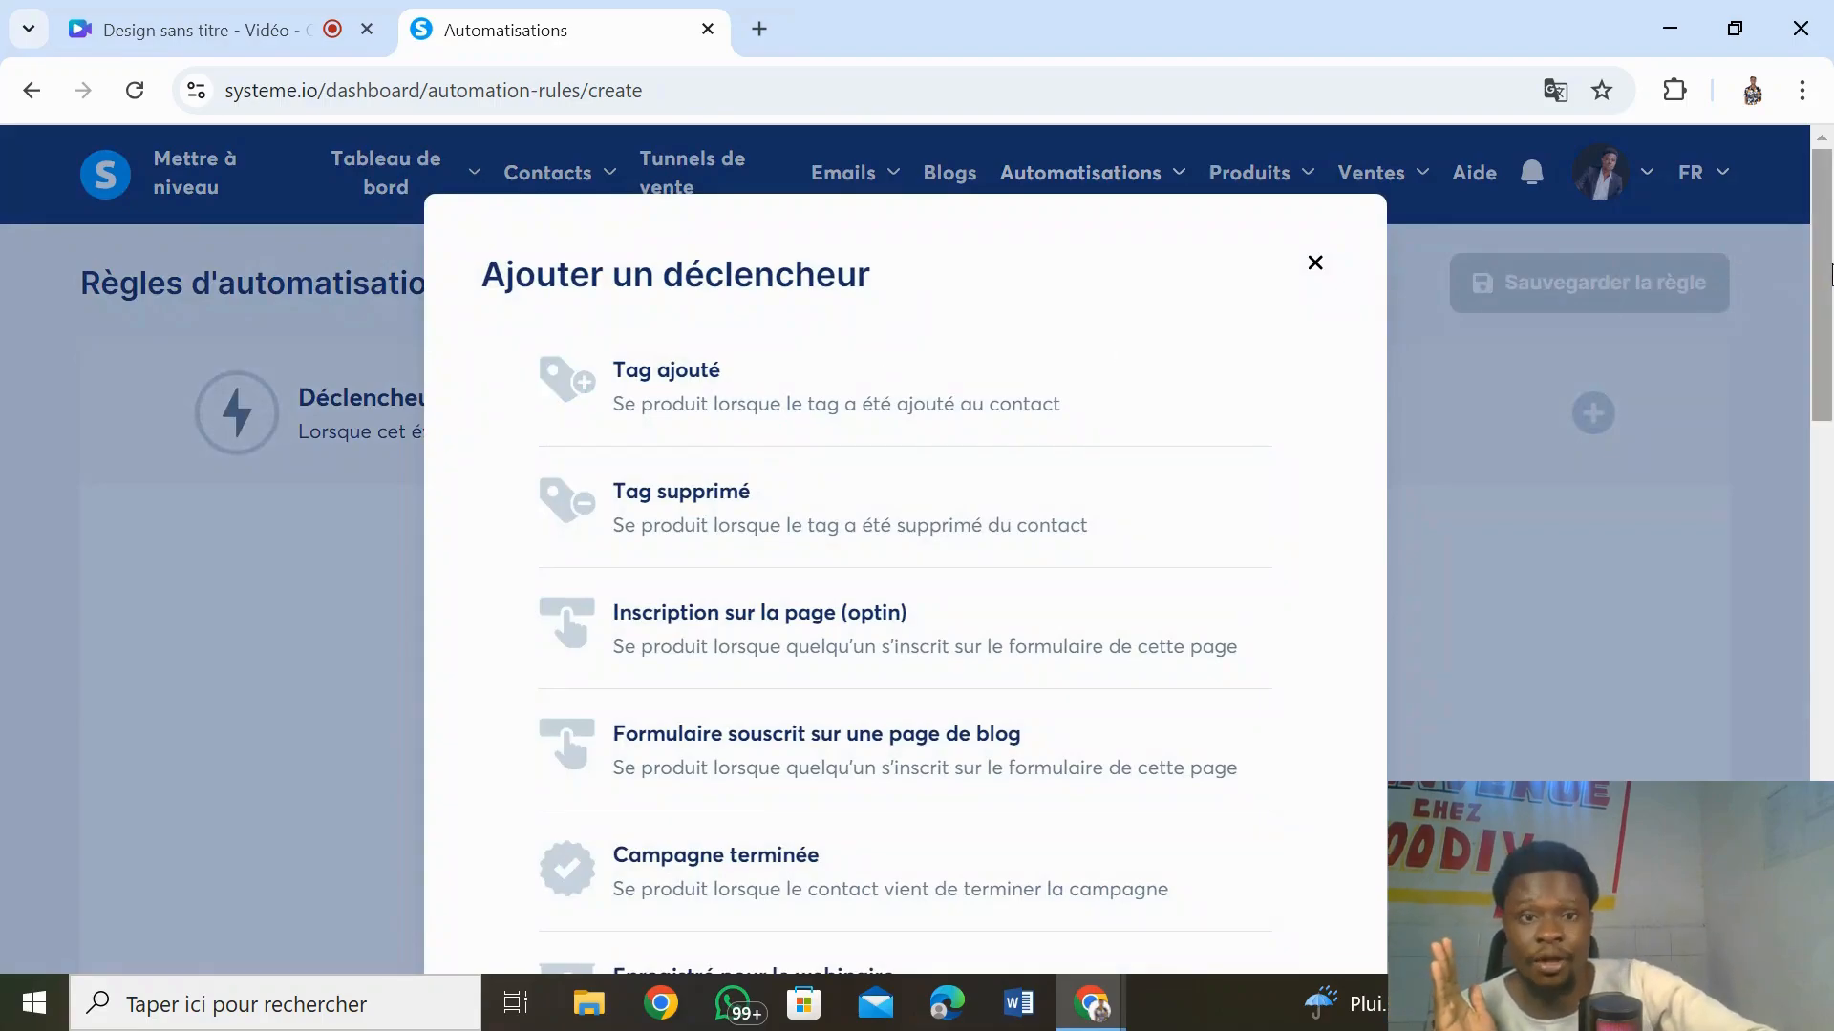
drag(1824, 277, 1828, 592)
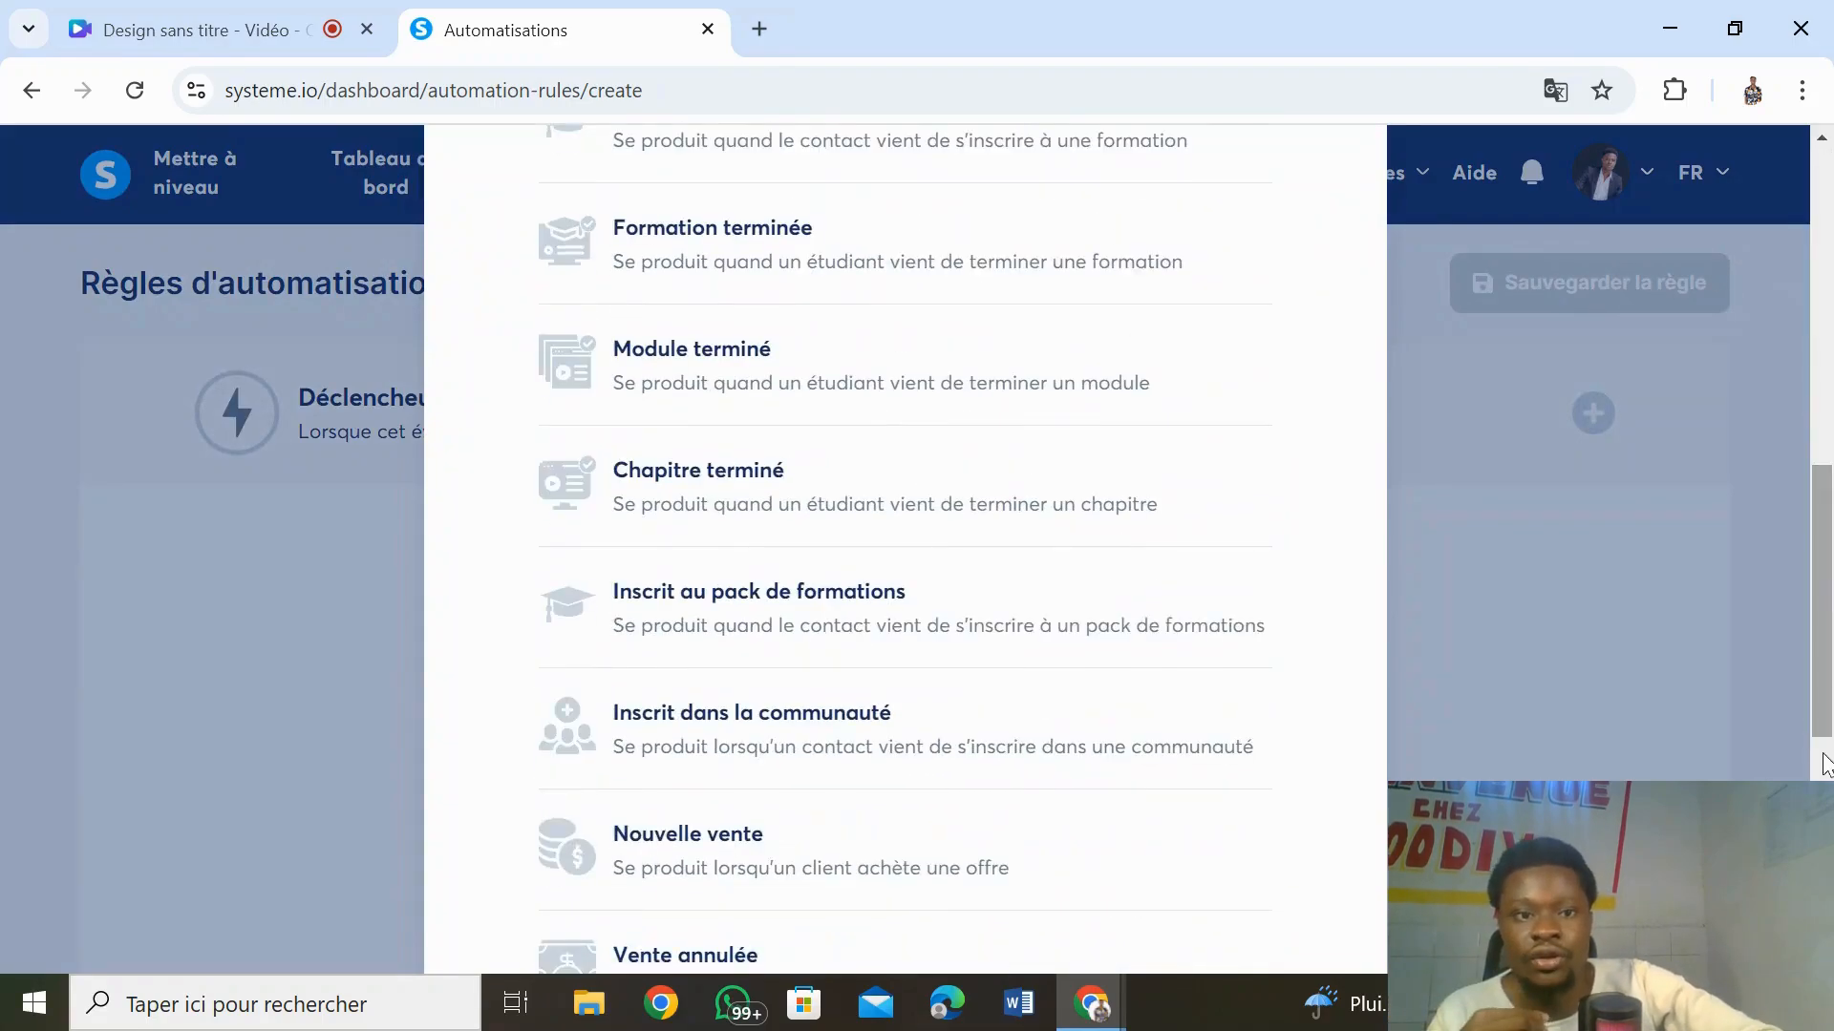
drag(1828, 729, 1829, 410)
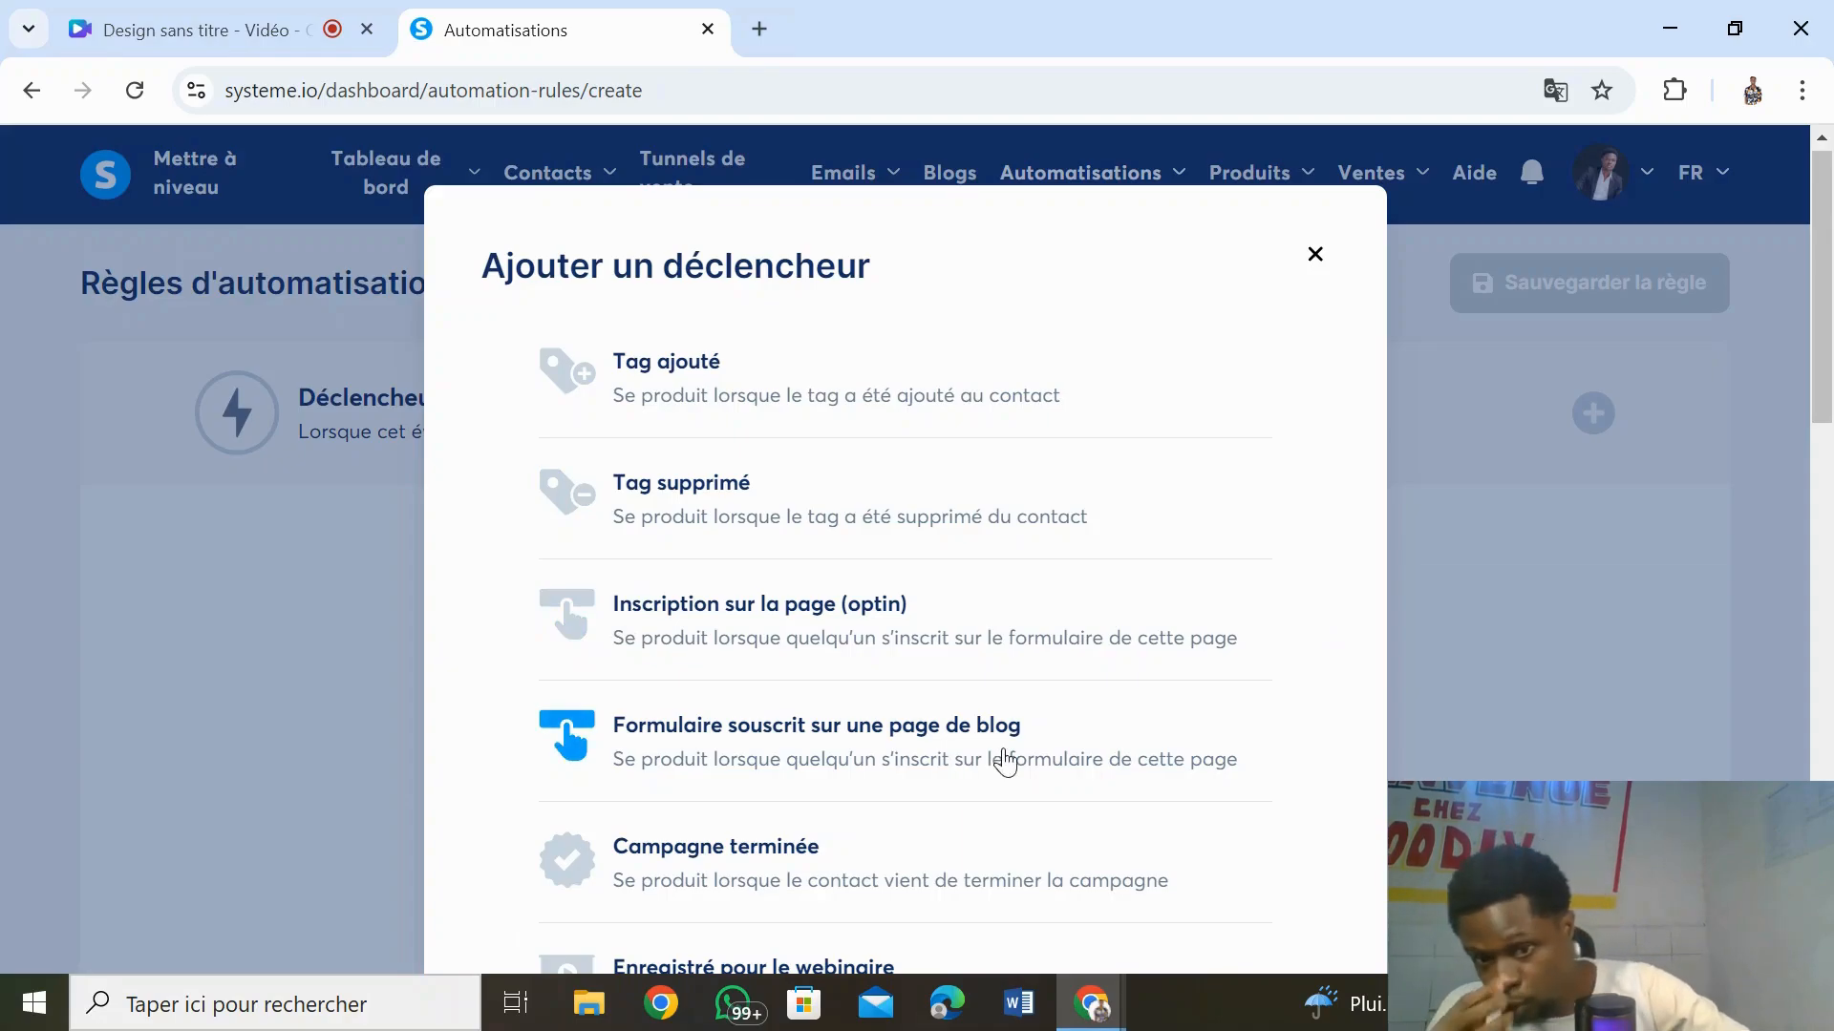
click(762, 631)
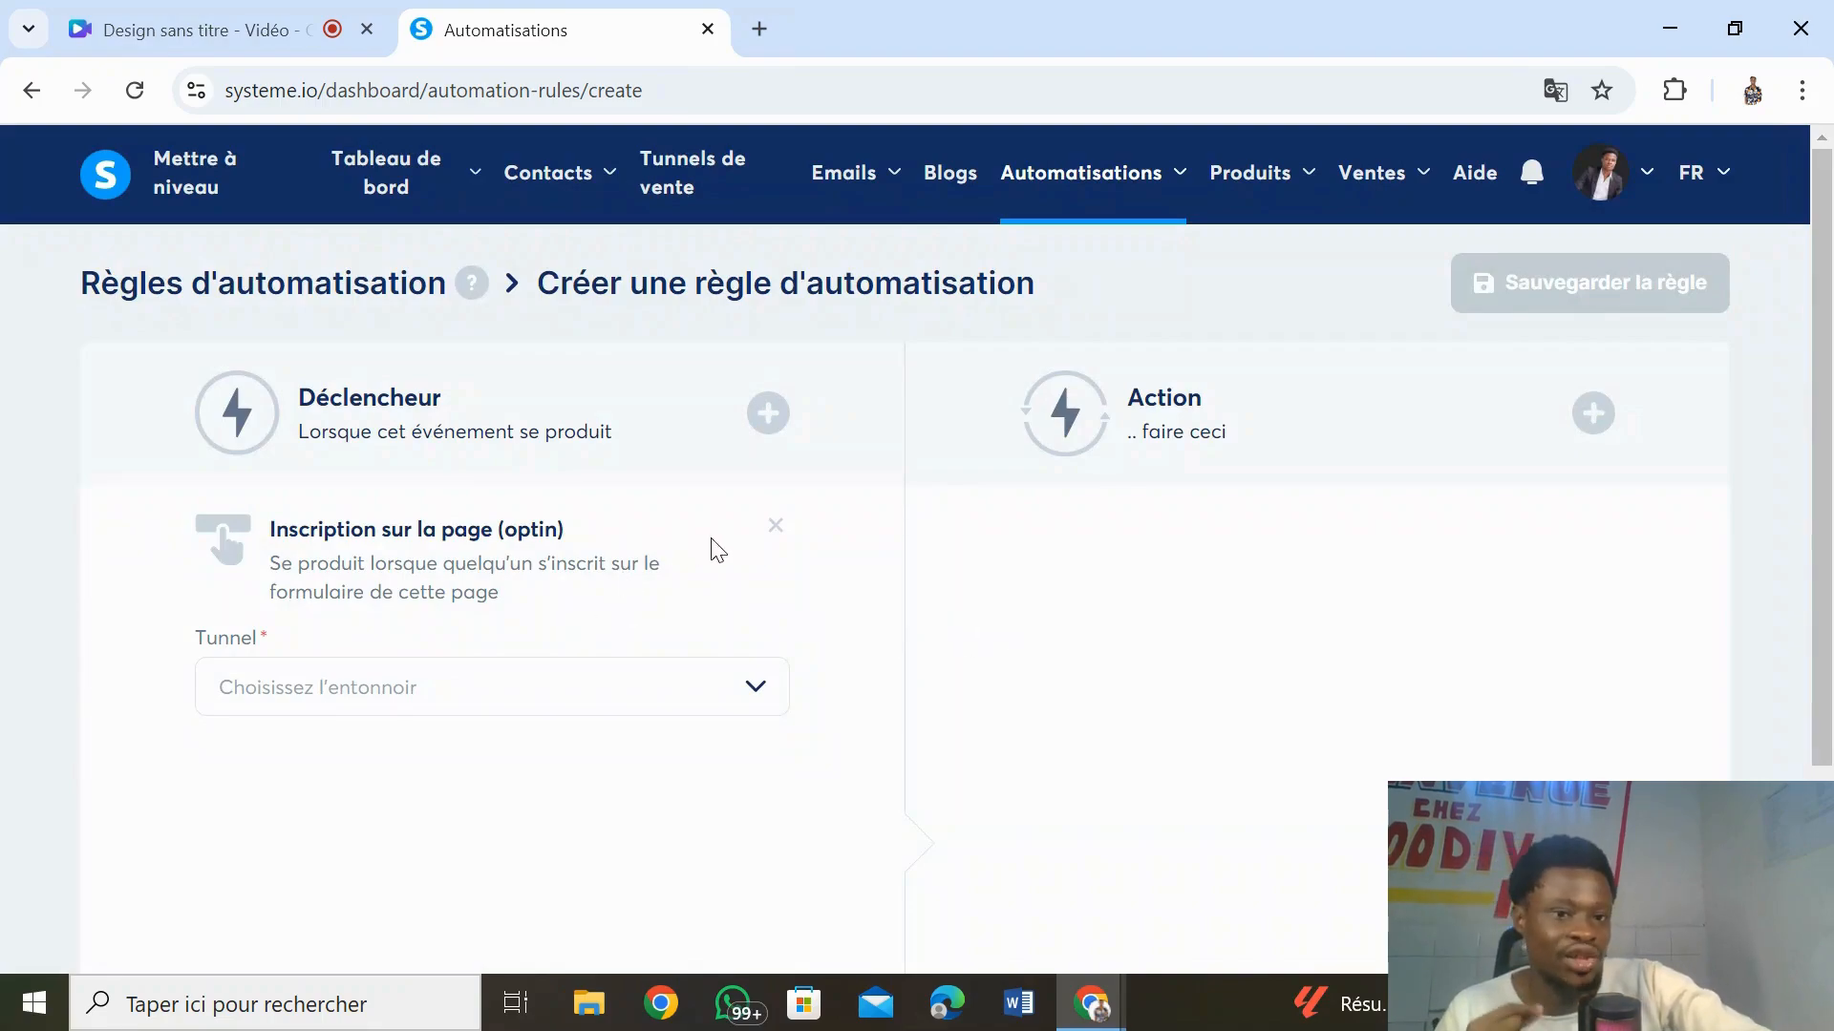
- Set the optin trigger's funnel to FORMA A and its funnel step to CAPTURE
click(734, 705)
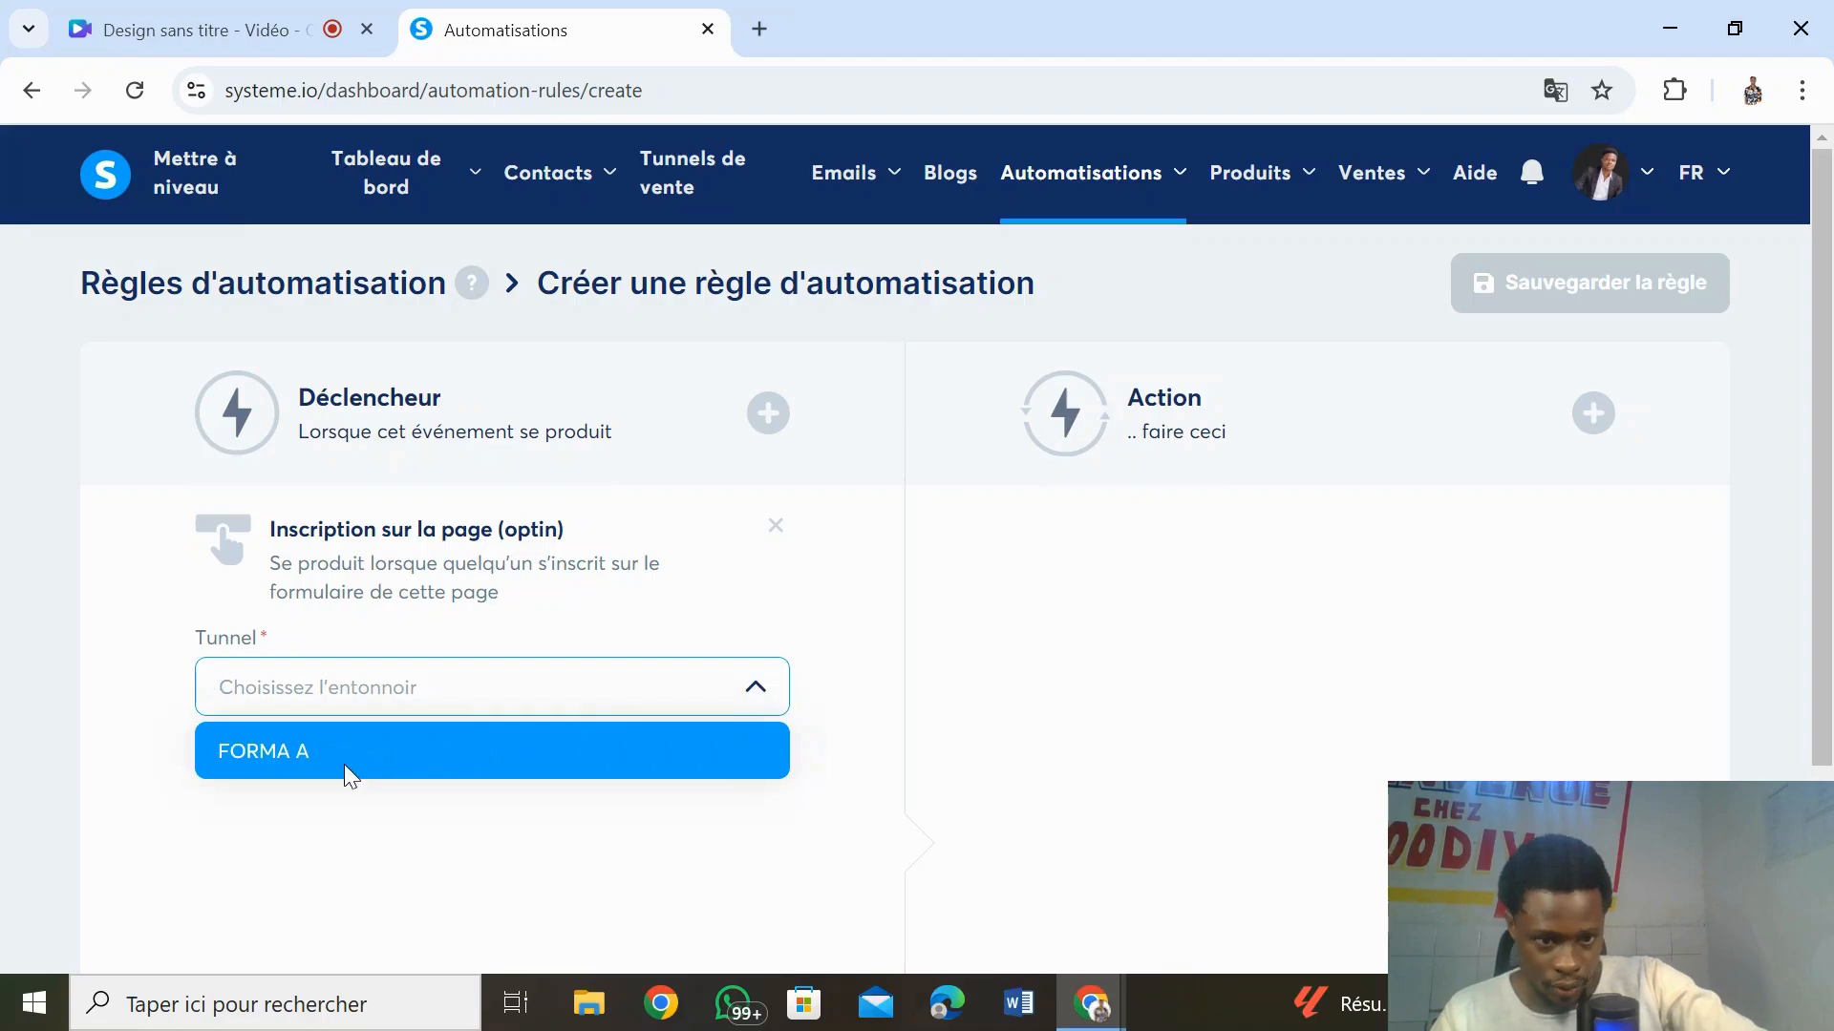
click(340, 766)
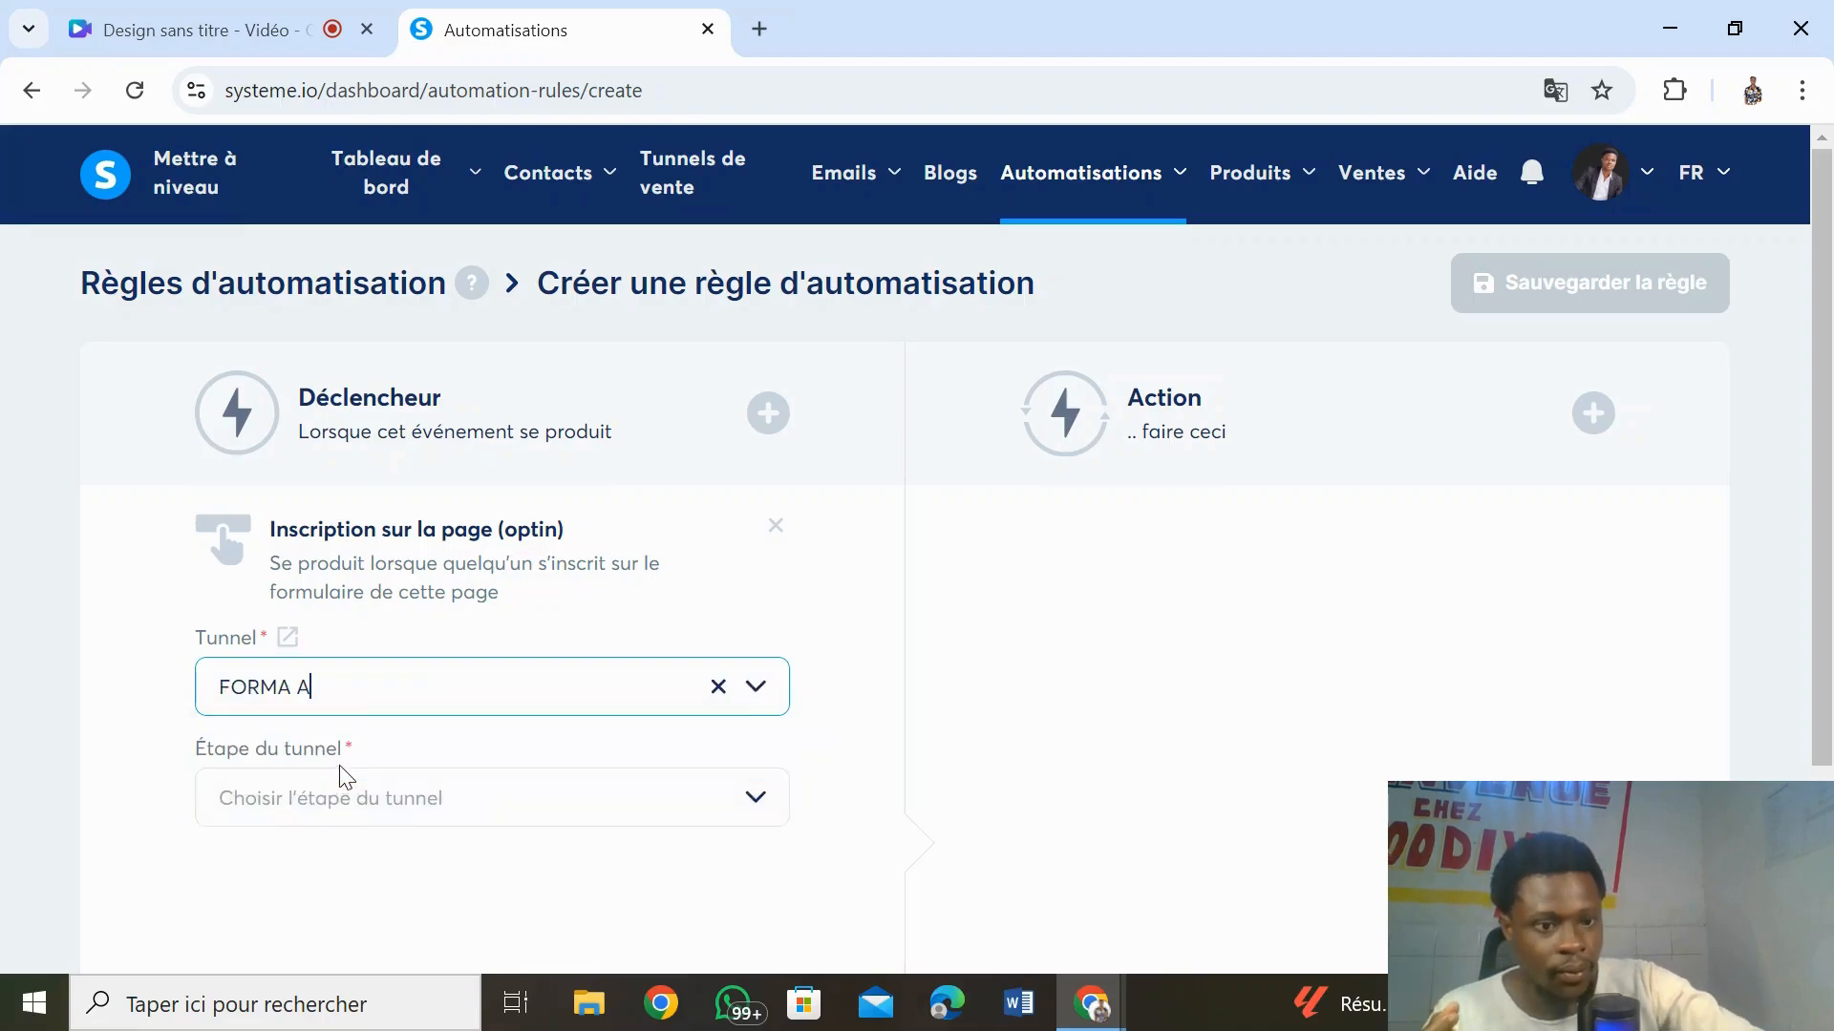
click(757, 798)
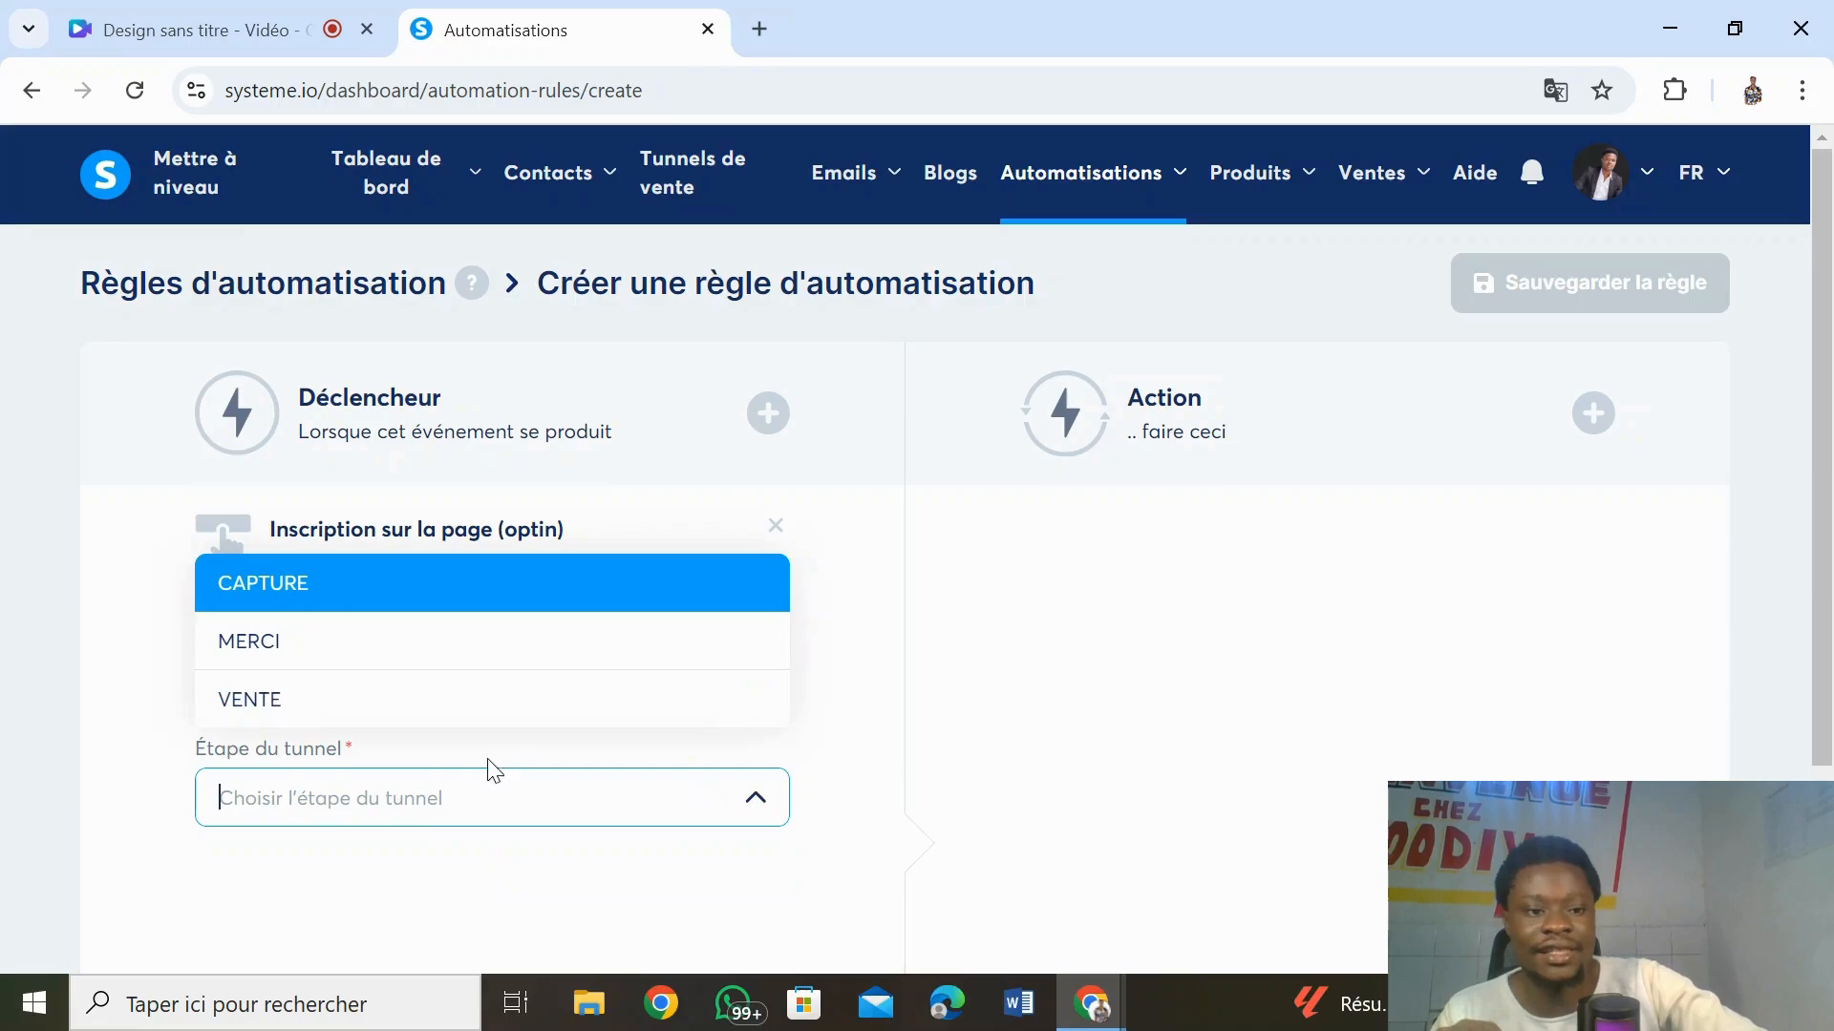
click(276, 597)
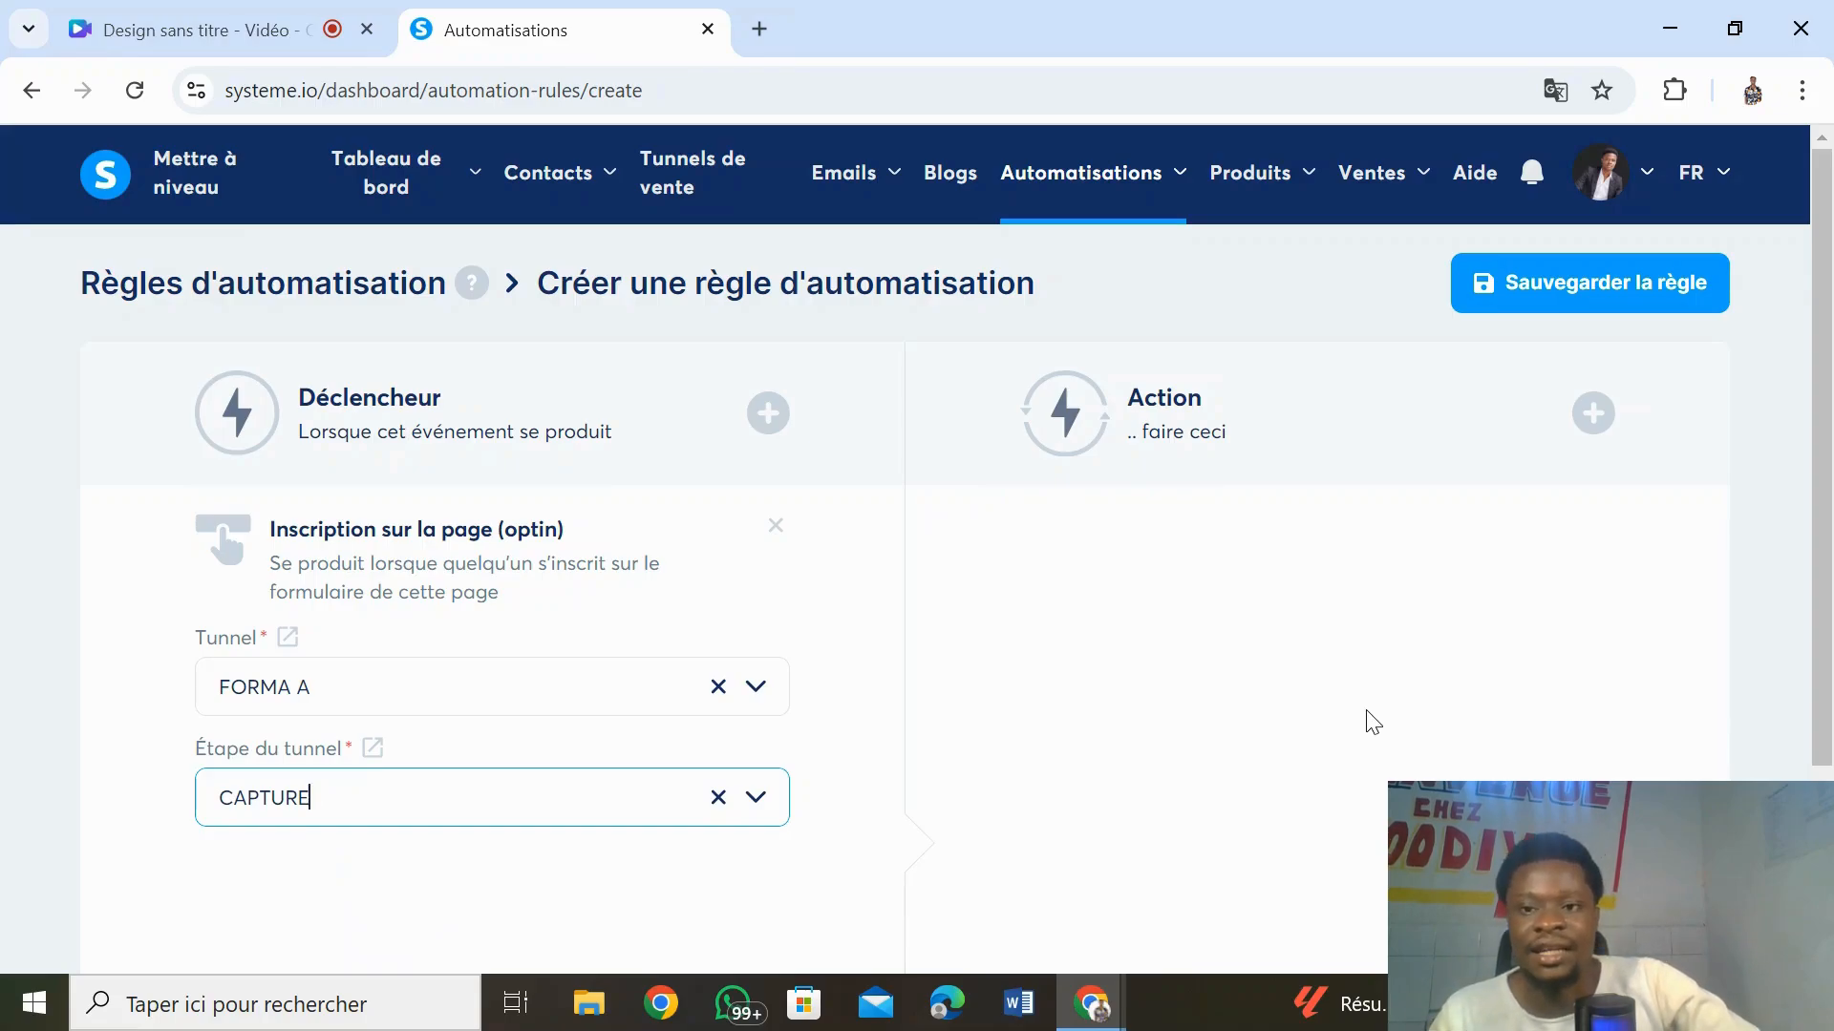
- Add an "Ajouter un tag" action to the rule with the Affiliation tag
click(1595, 413)
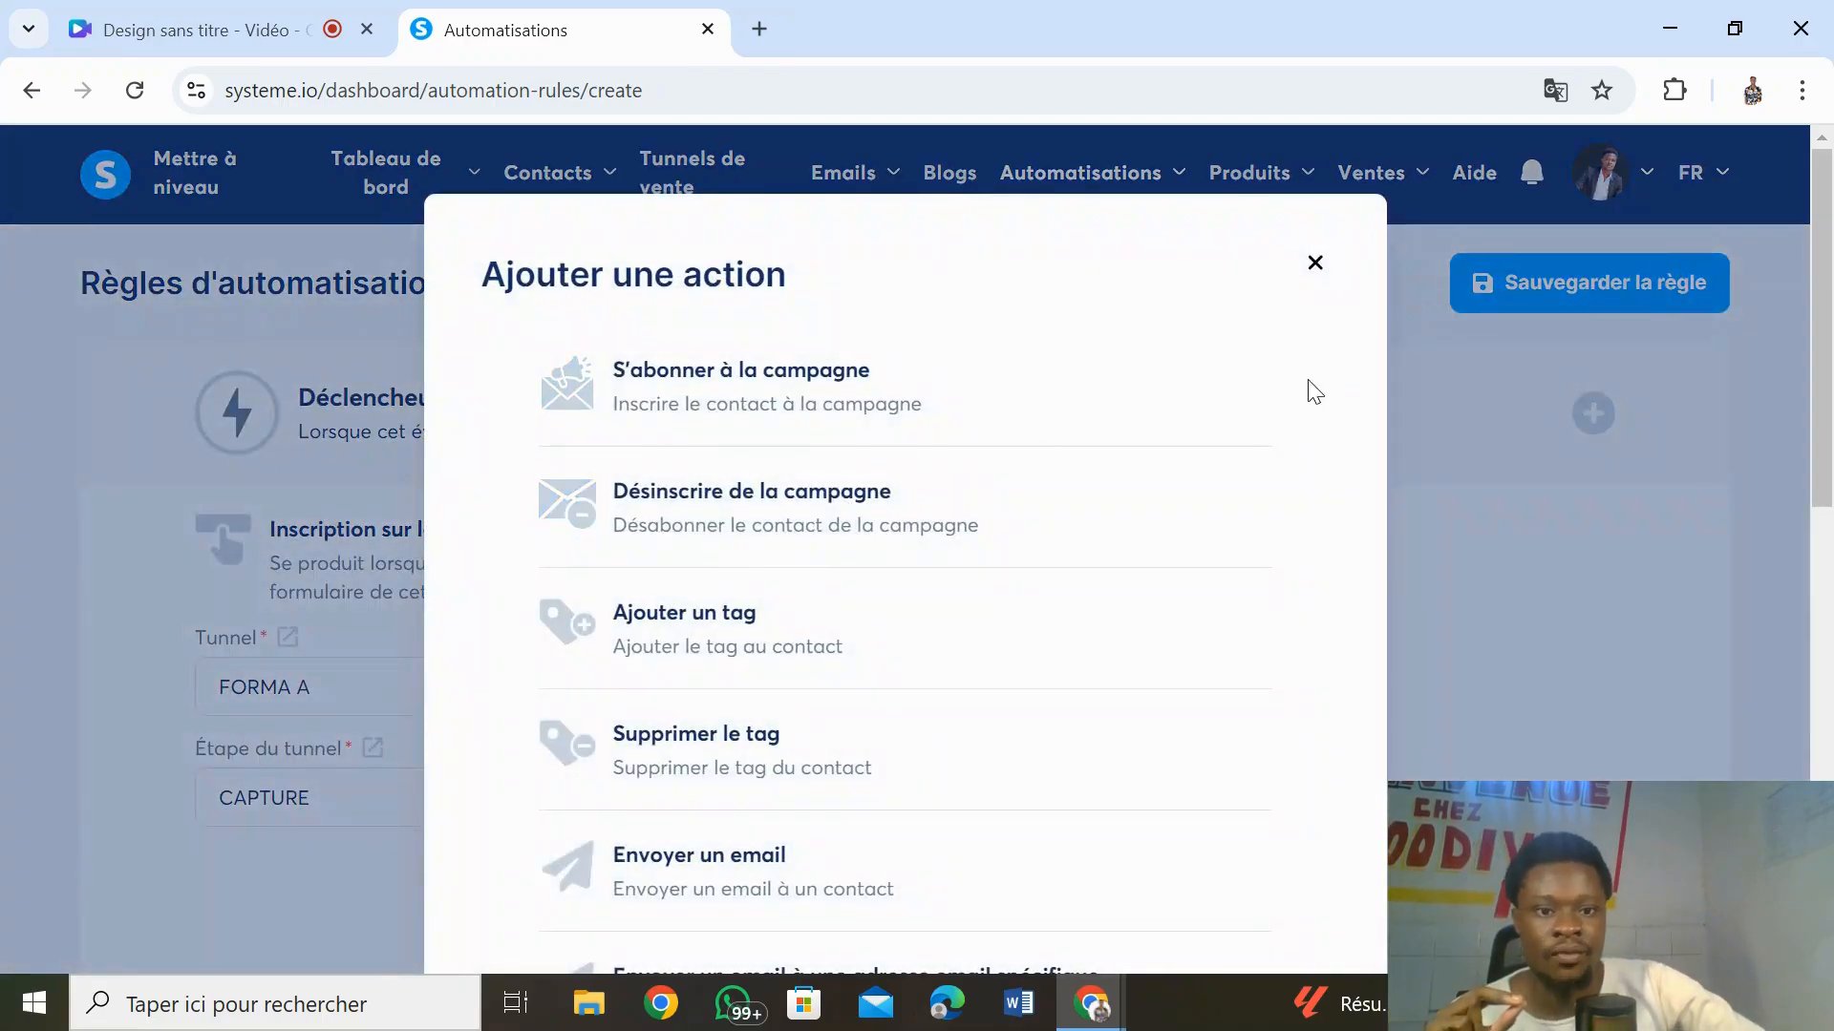
click(704, 633)
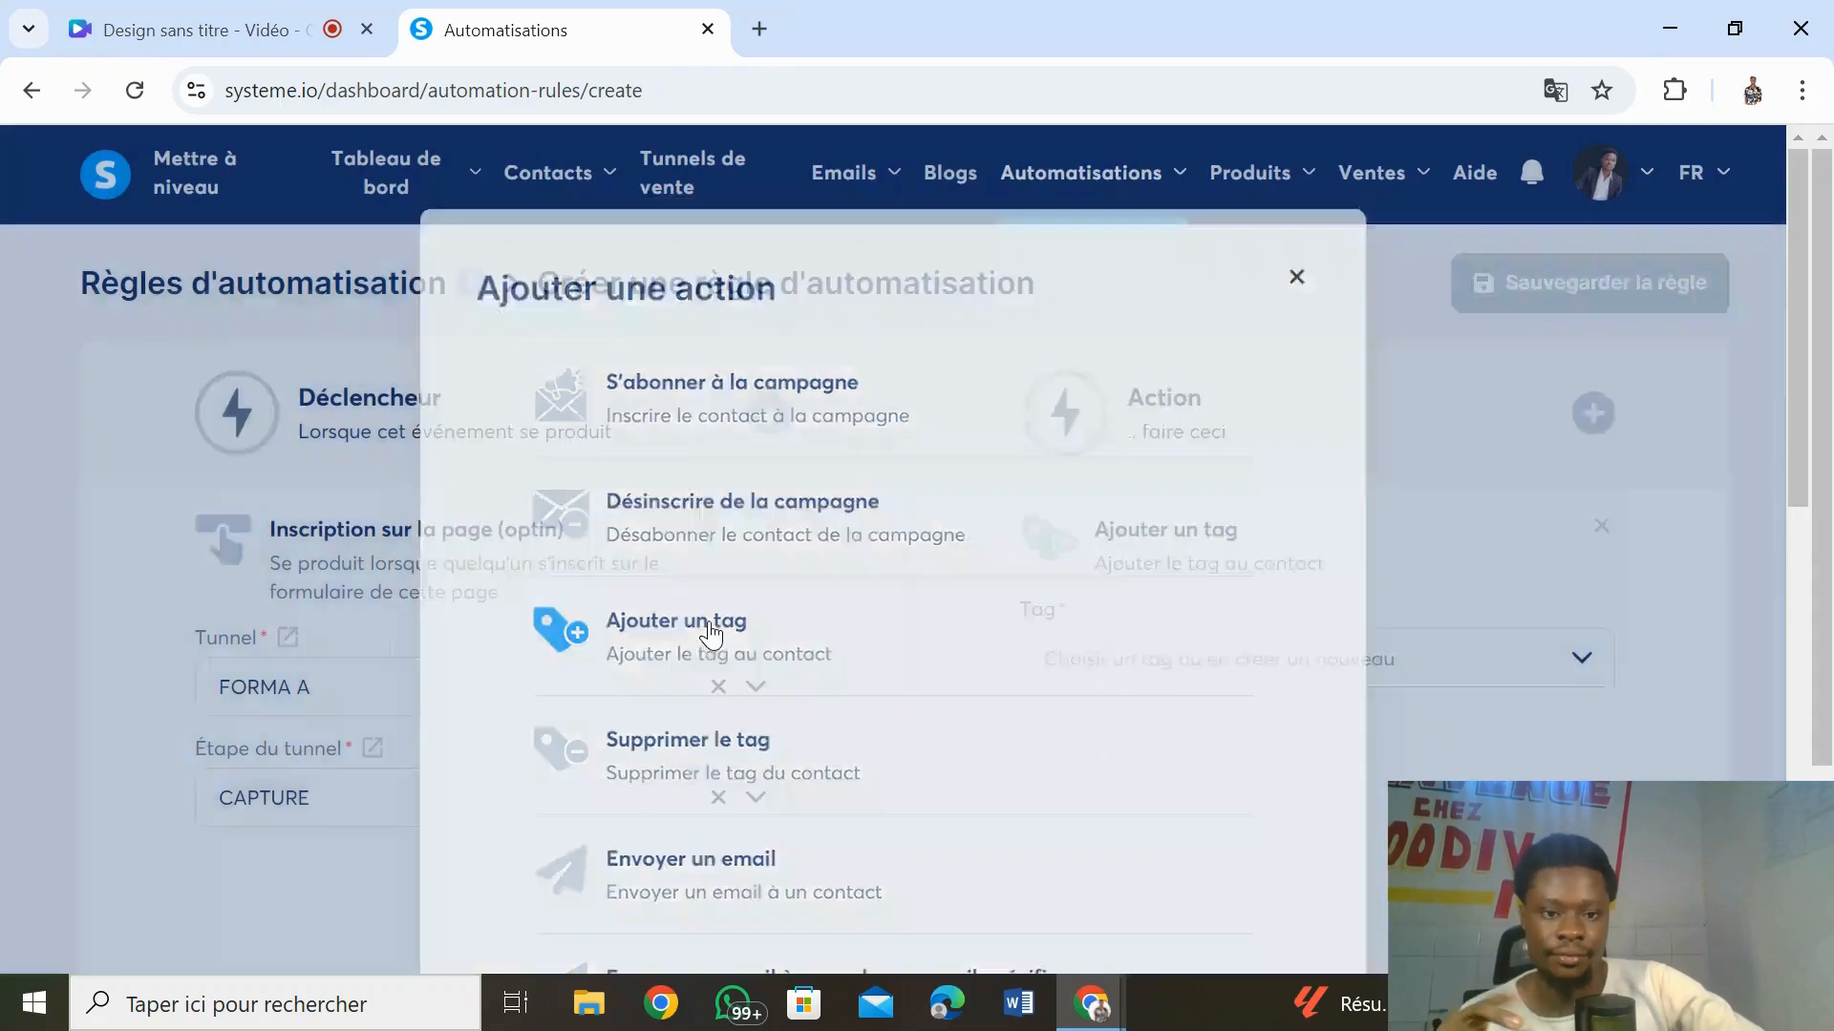
click(1383, 657)
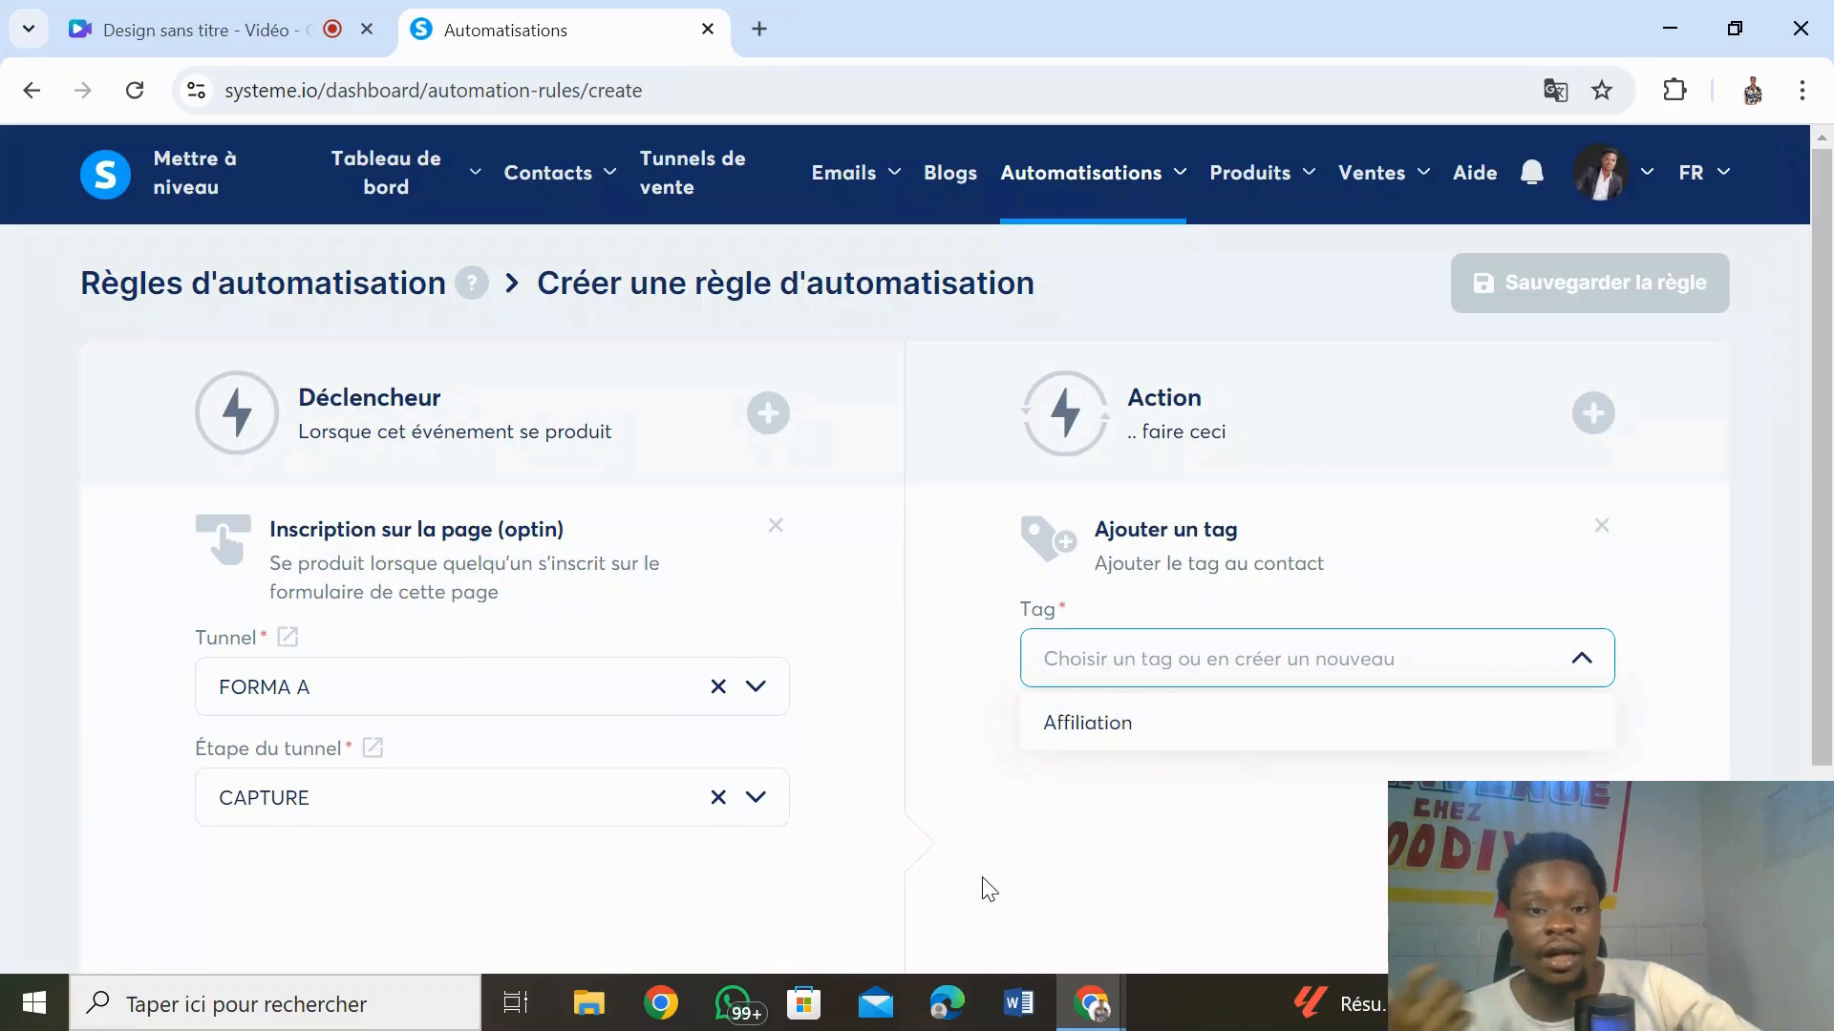
click(1109, 739)
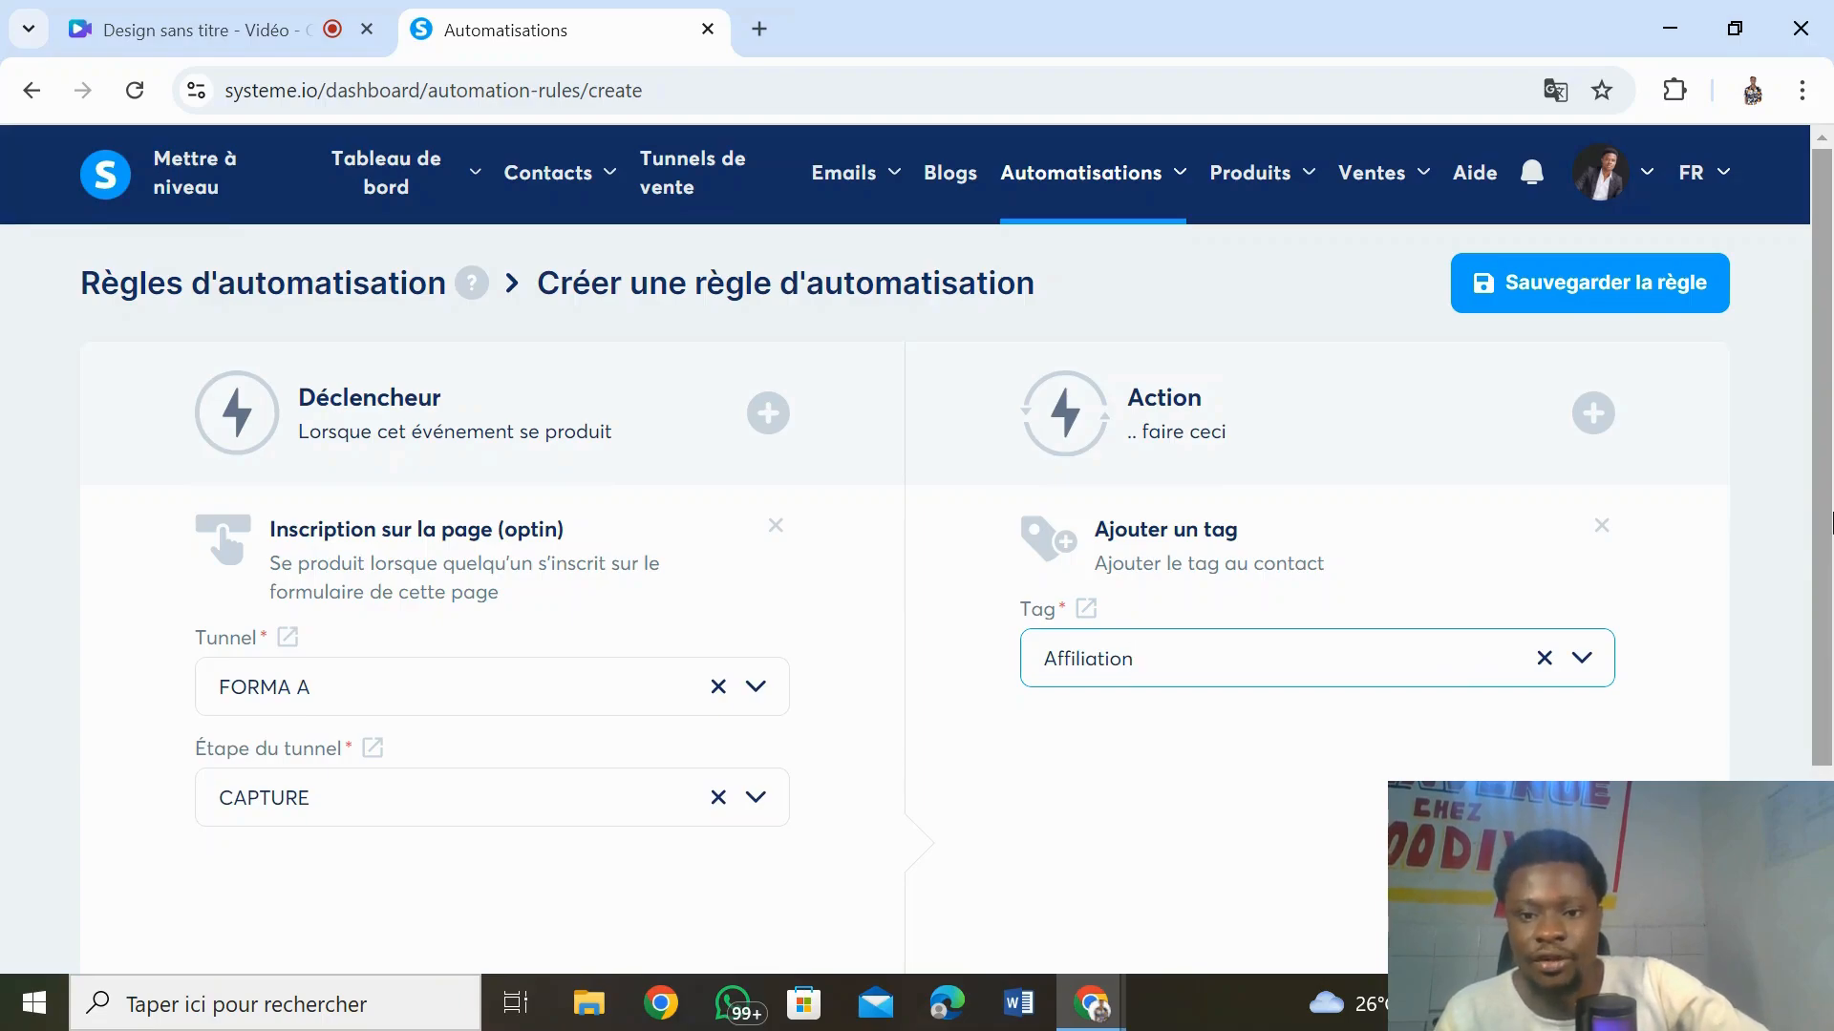
- Look through the available actions and add an "Envoyer un email" action that sends the EXEMPLE email
scroll(1831, 524, down, 1)
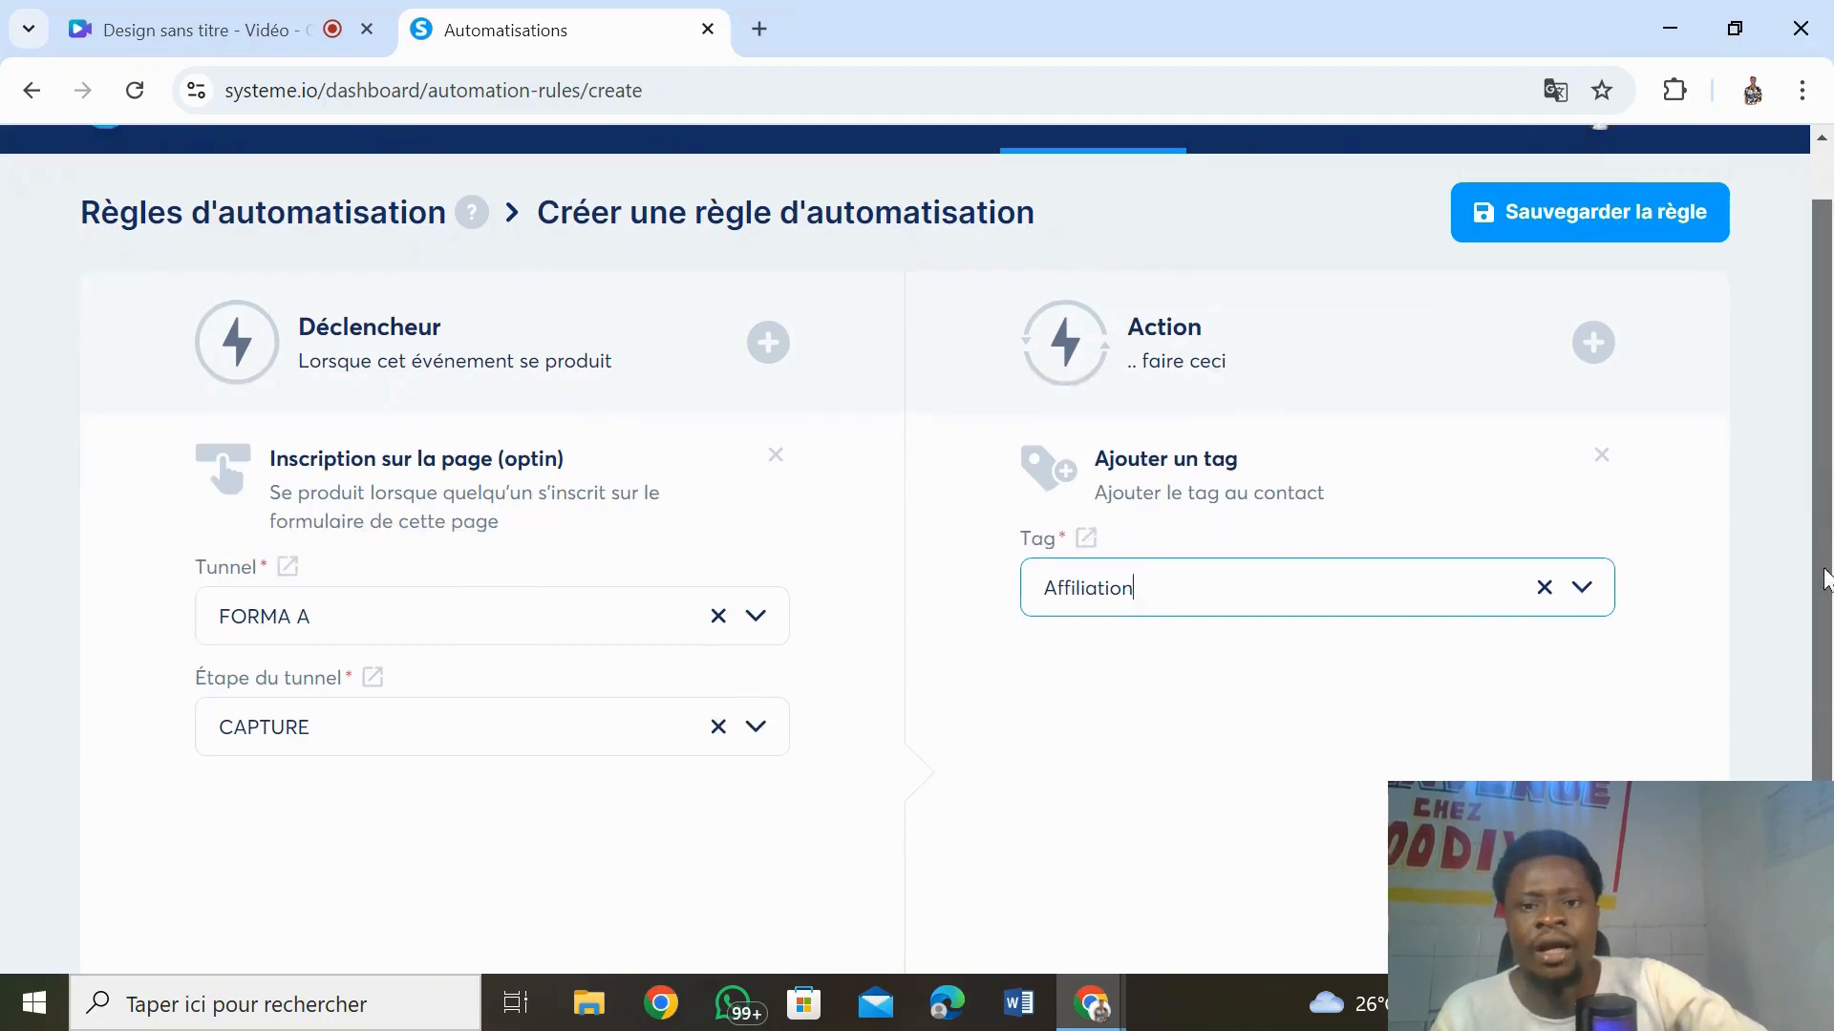
click(1591, 340)
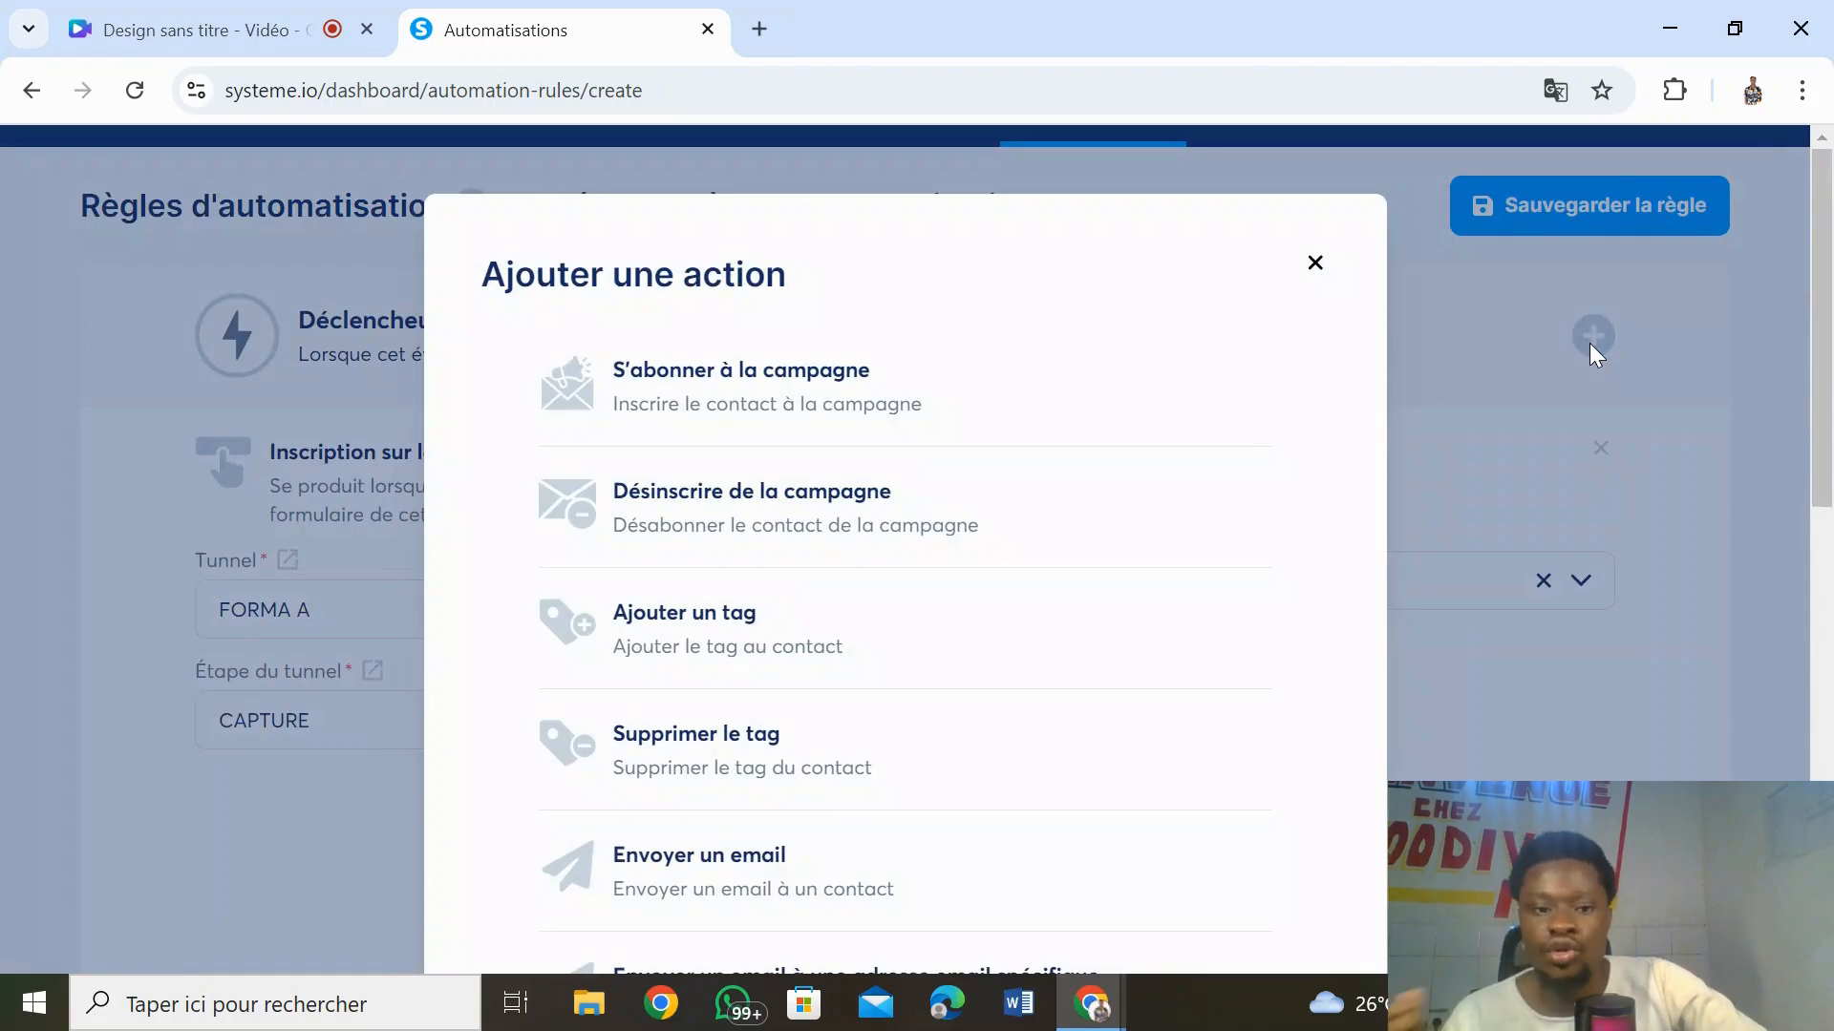
scroll(1831, 513, down, 3)
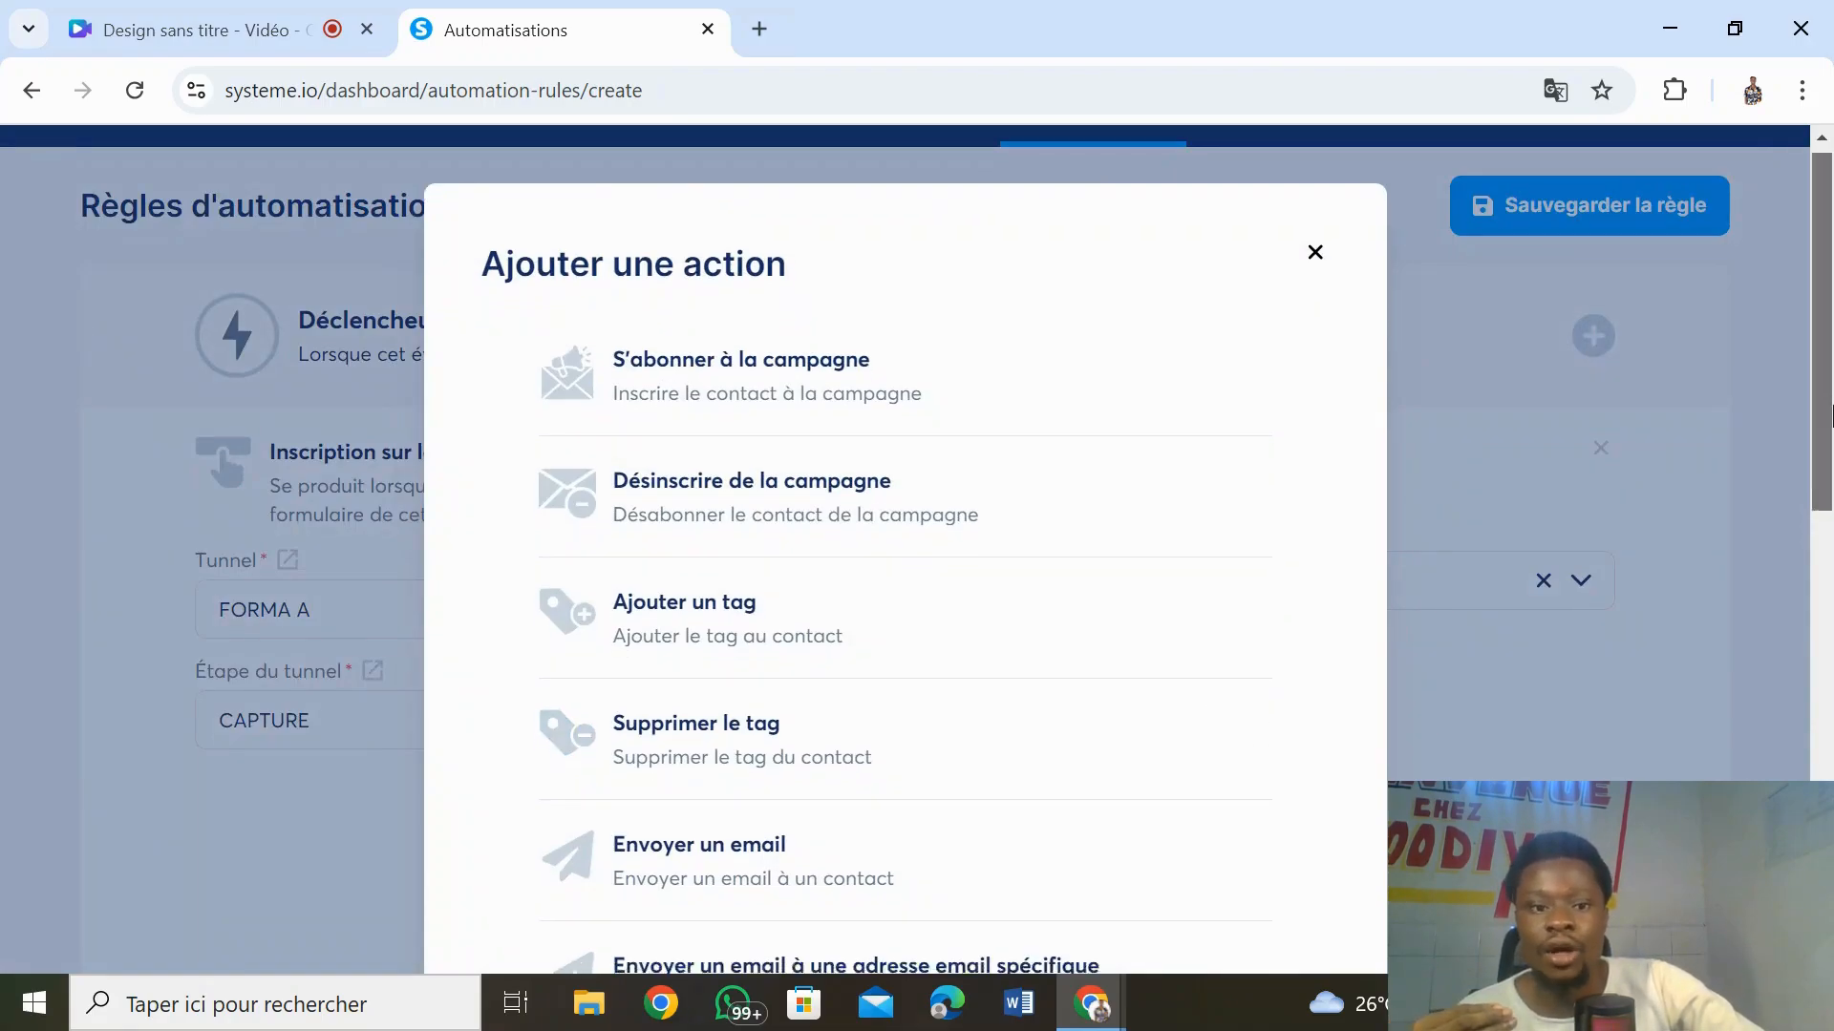
scroll(1832, 513, down, 1)
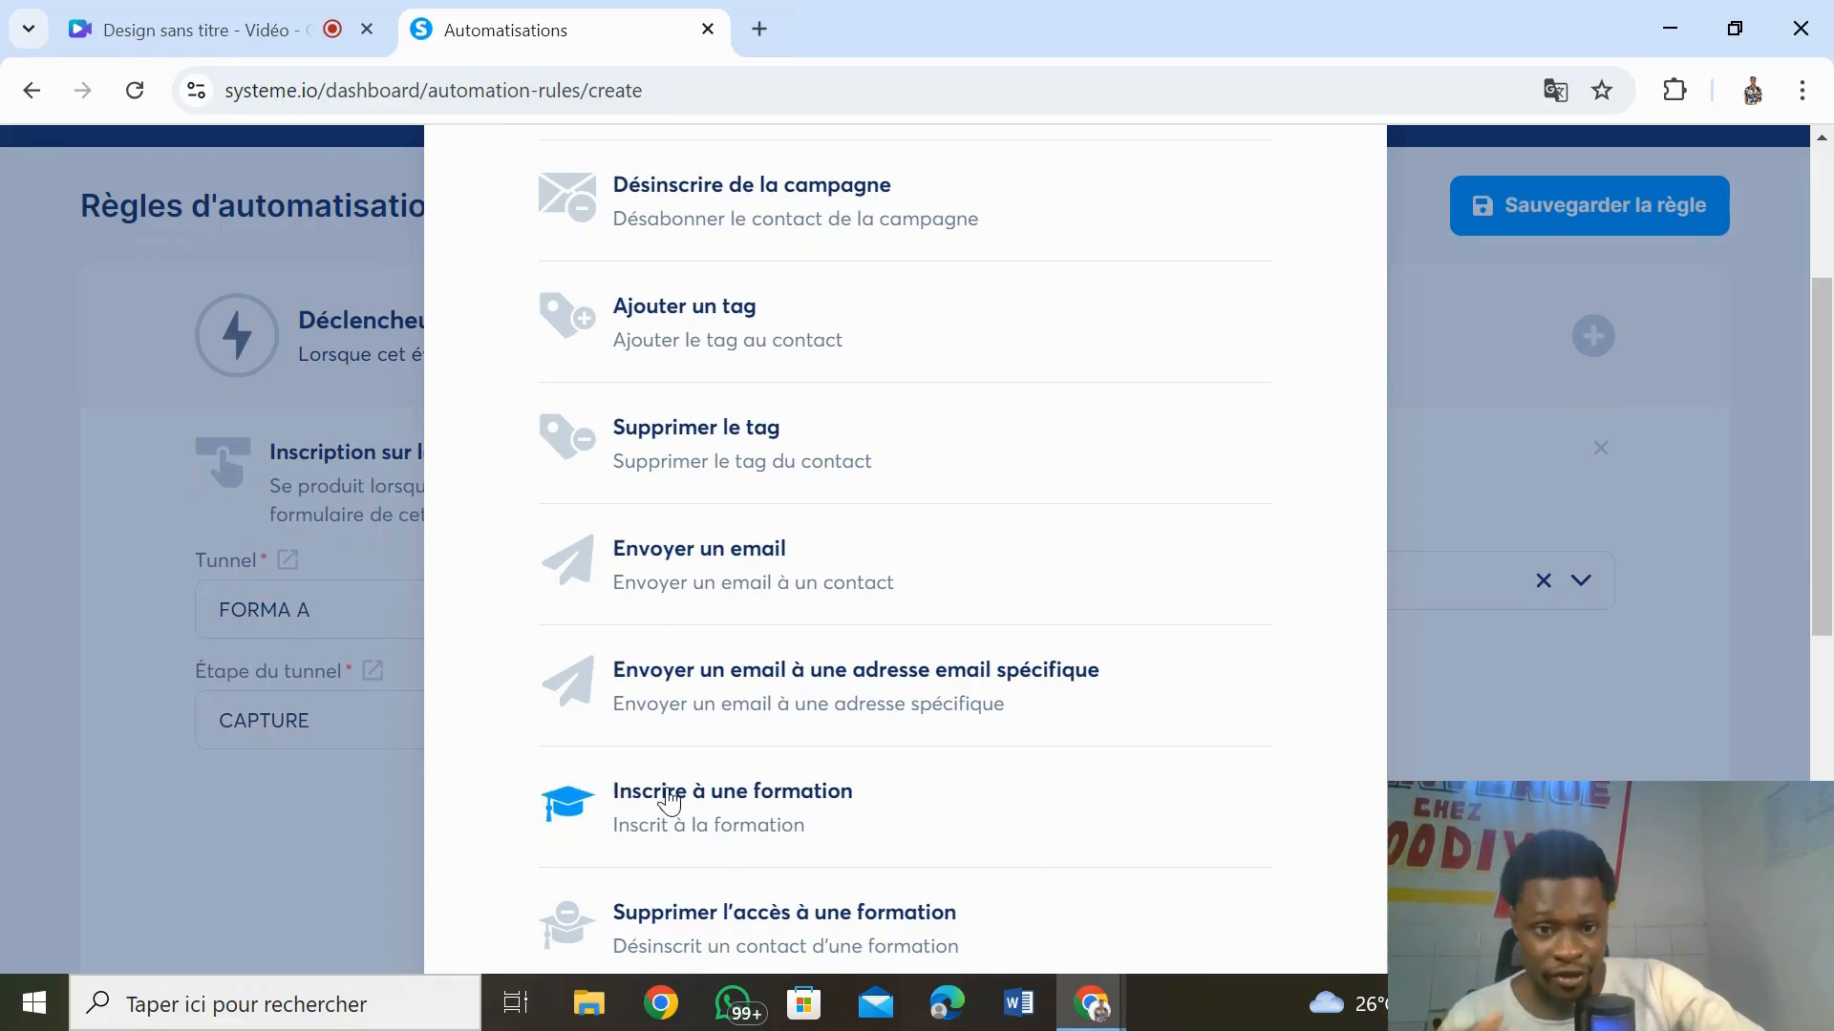
drag(1827, 549, 1828, 812)
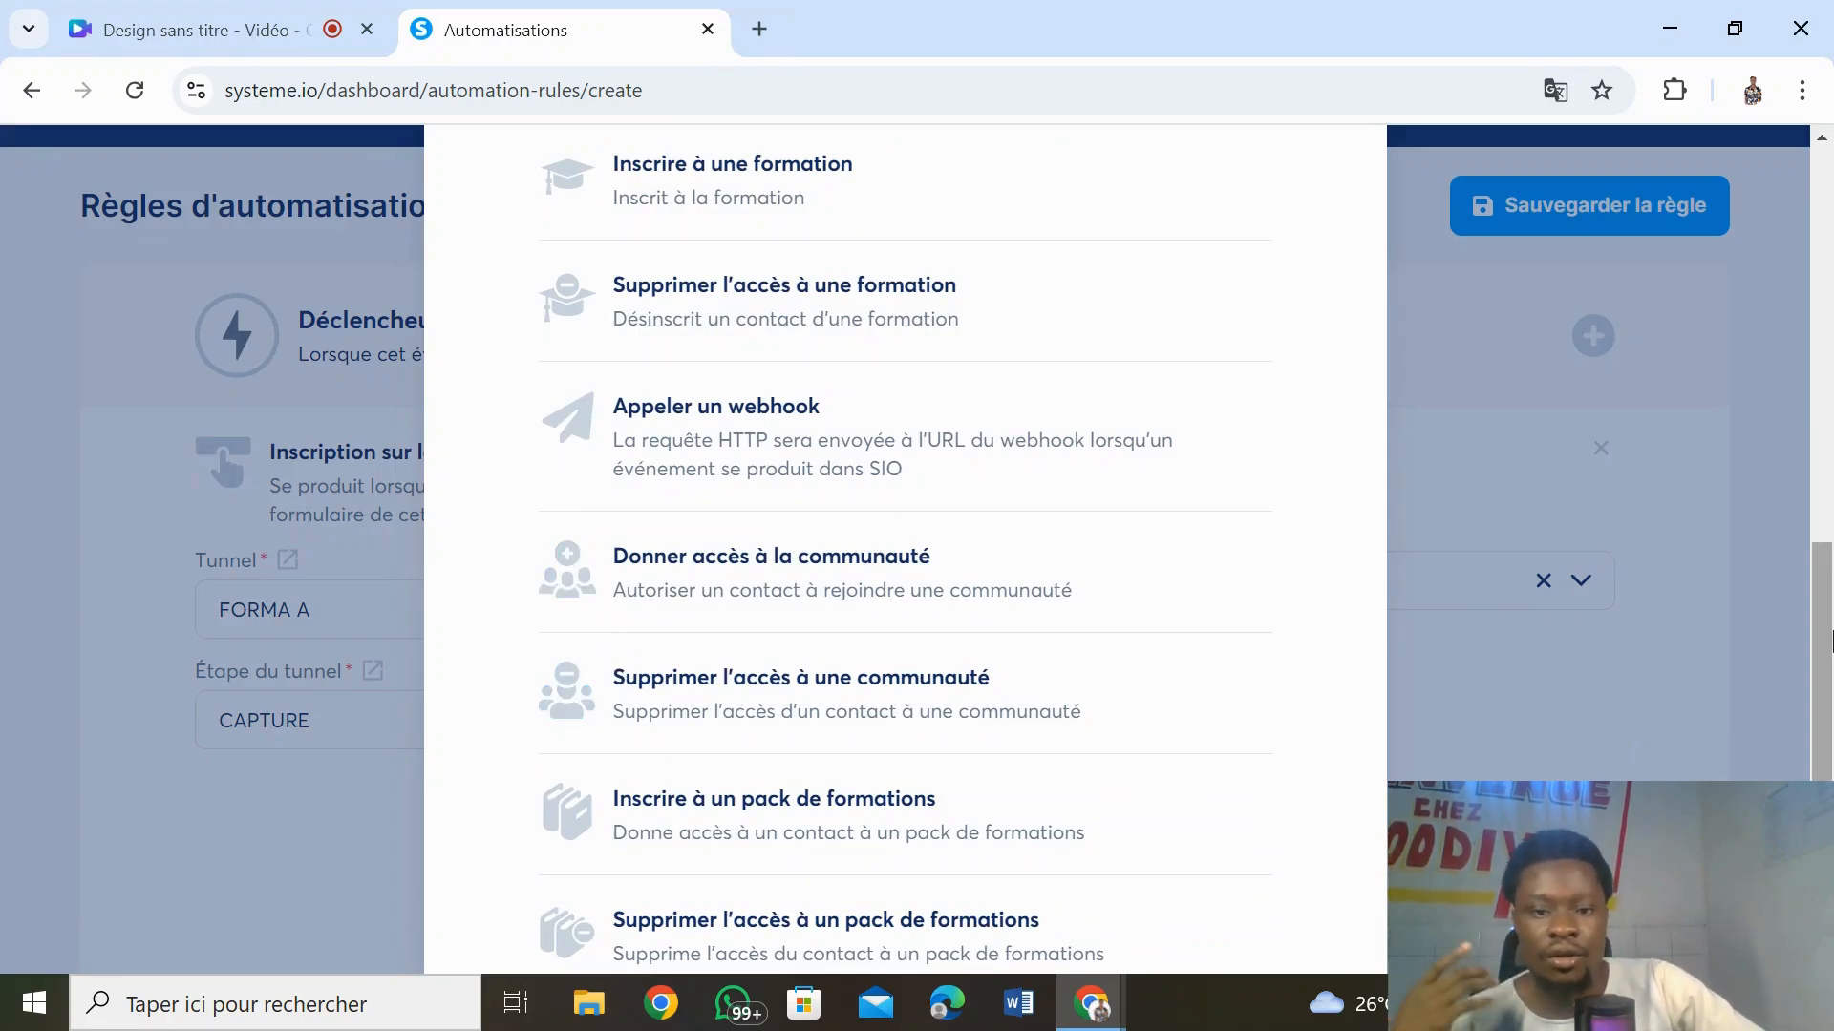
drag(1828, 644, 1827, 396)
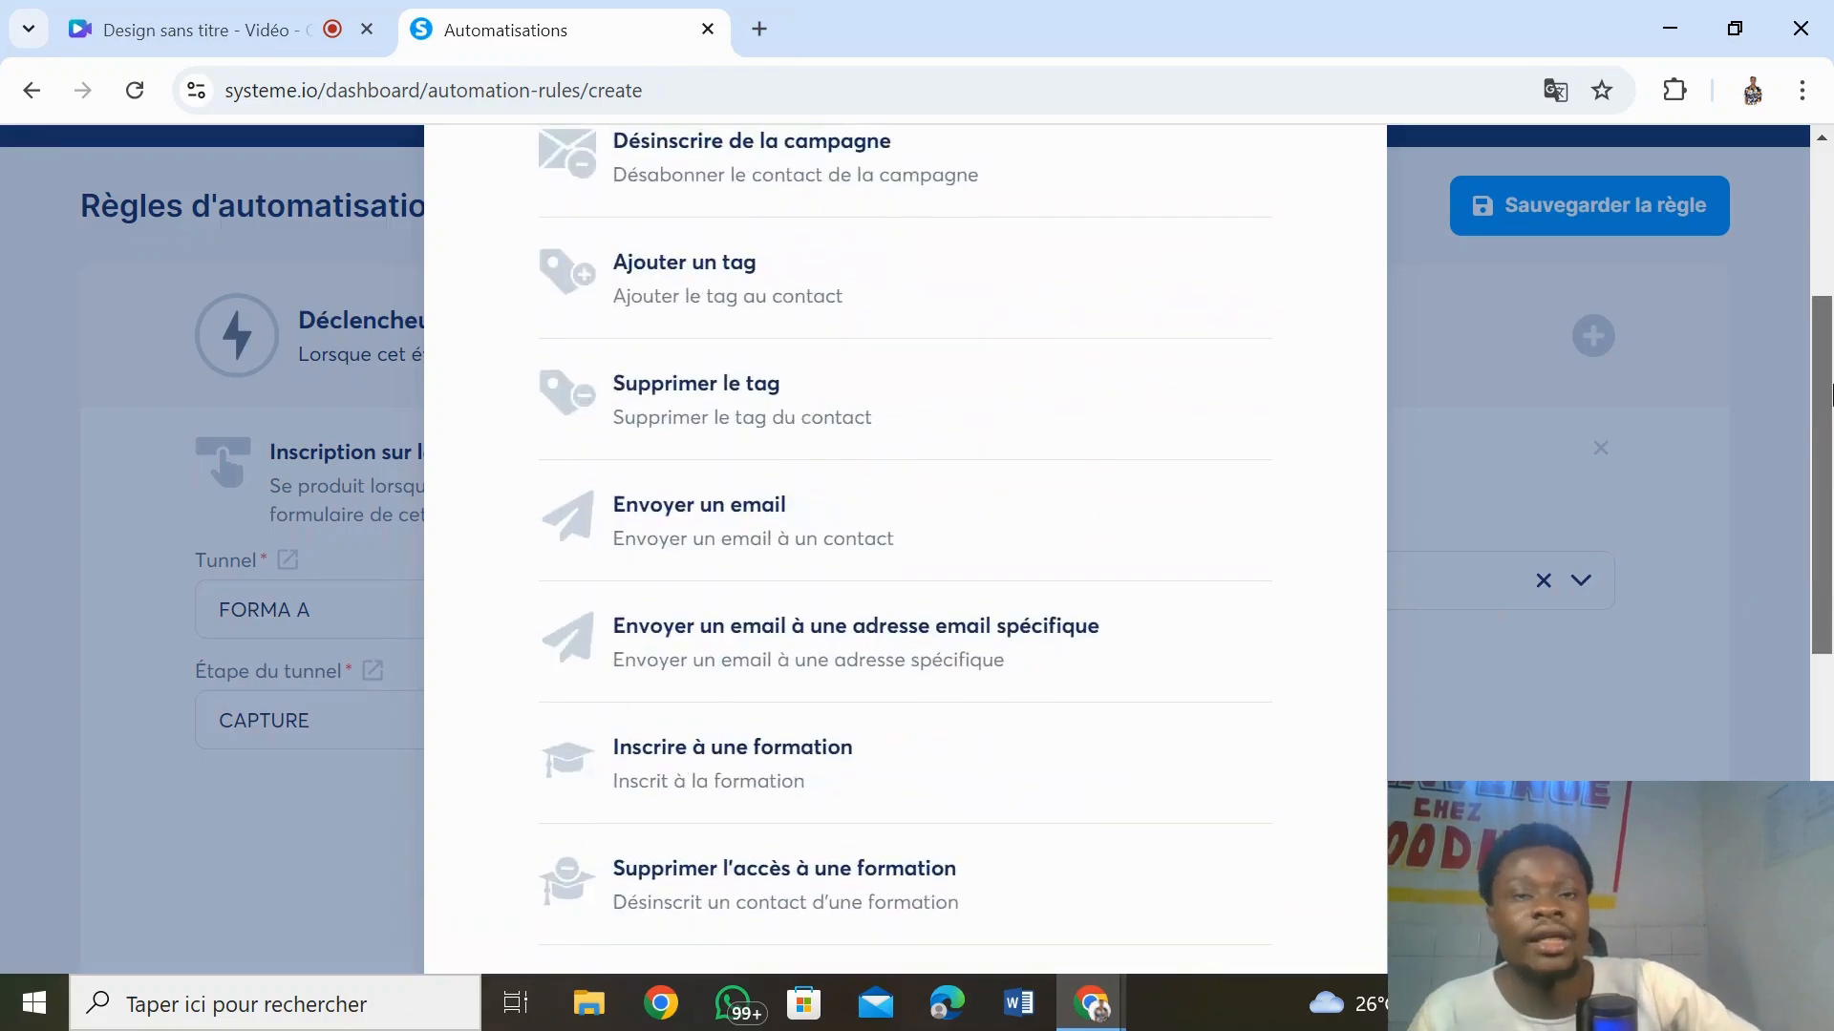
drag(1832, 395, 1831, 343)
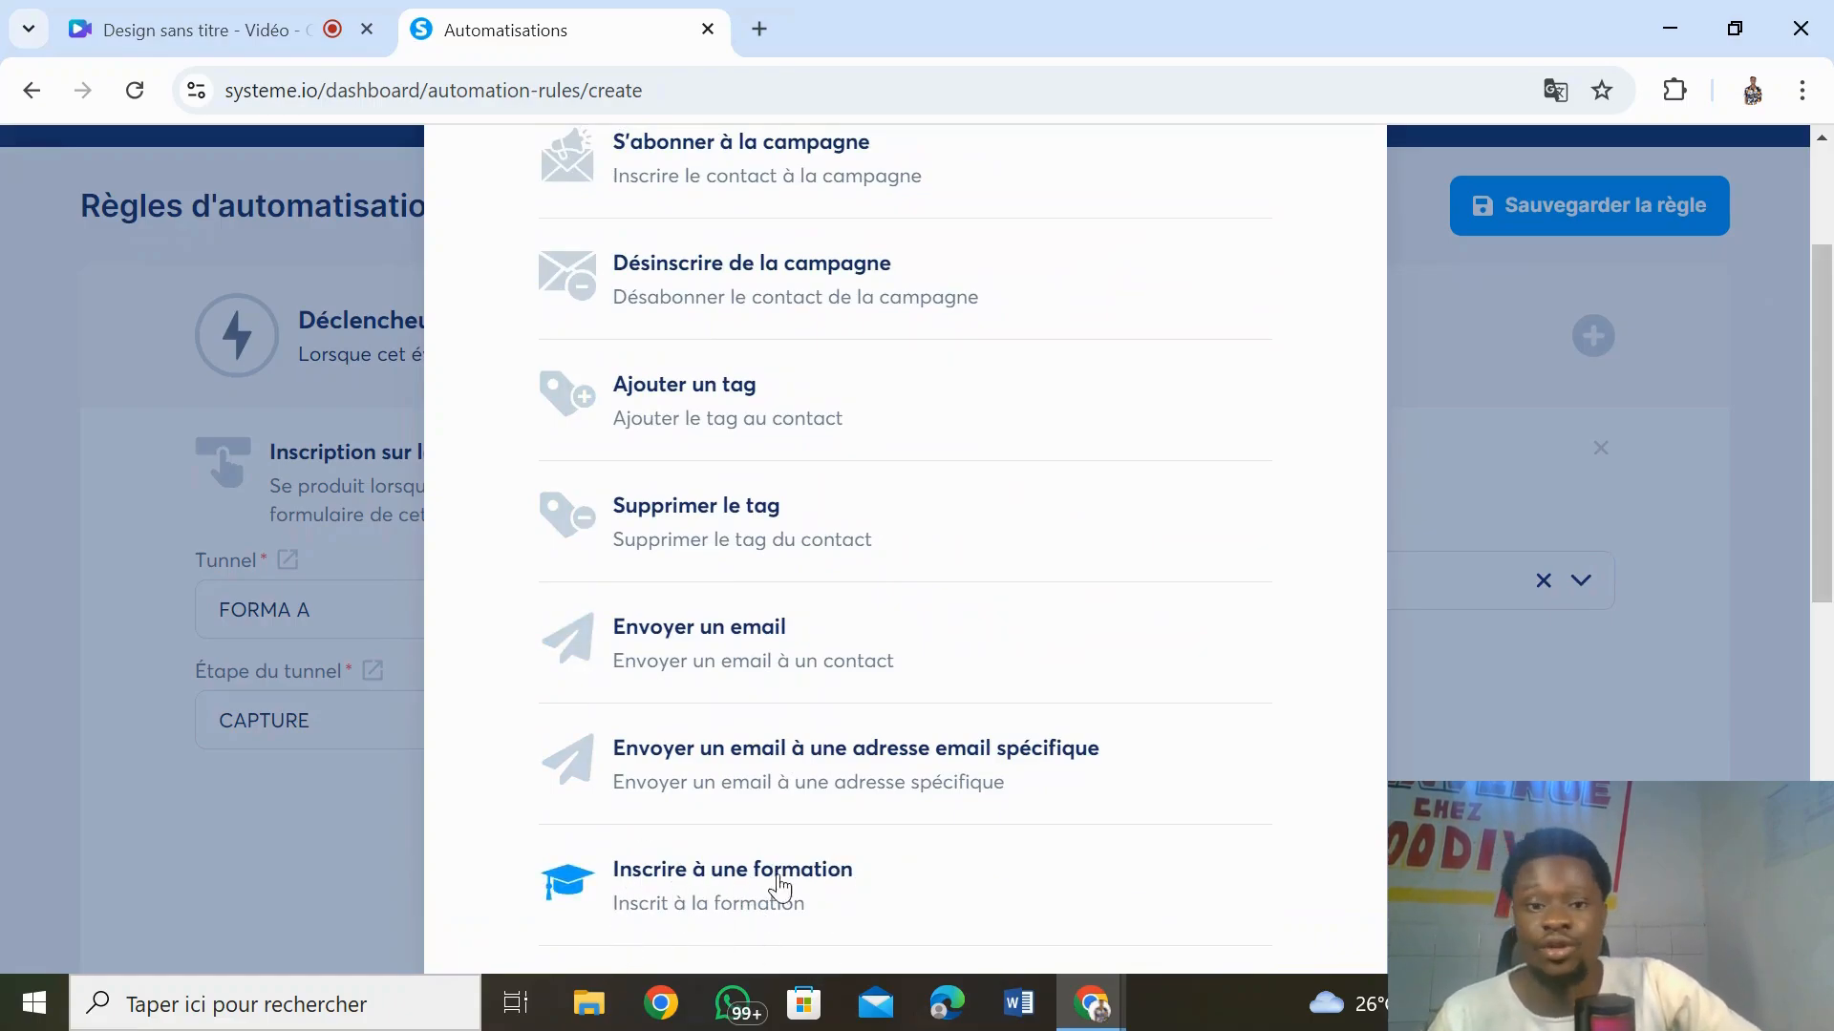
click(745, 633)
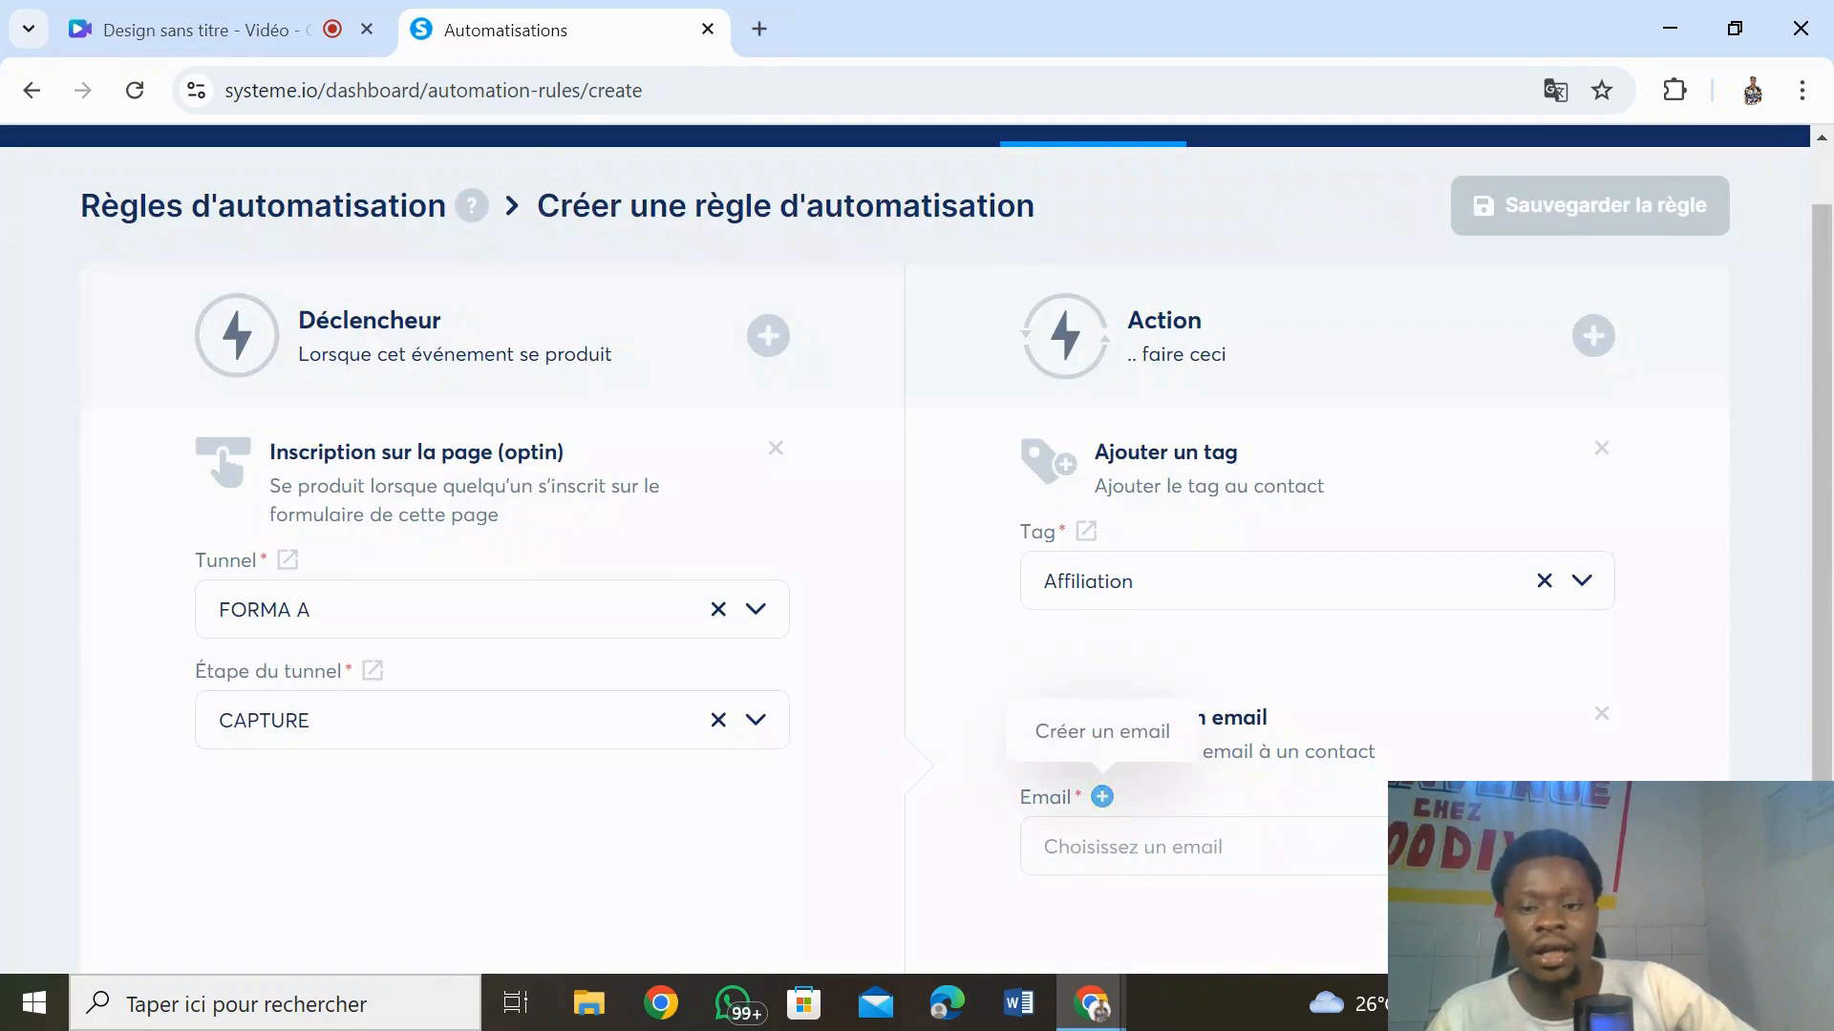
click(1146, 847)
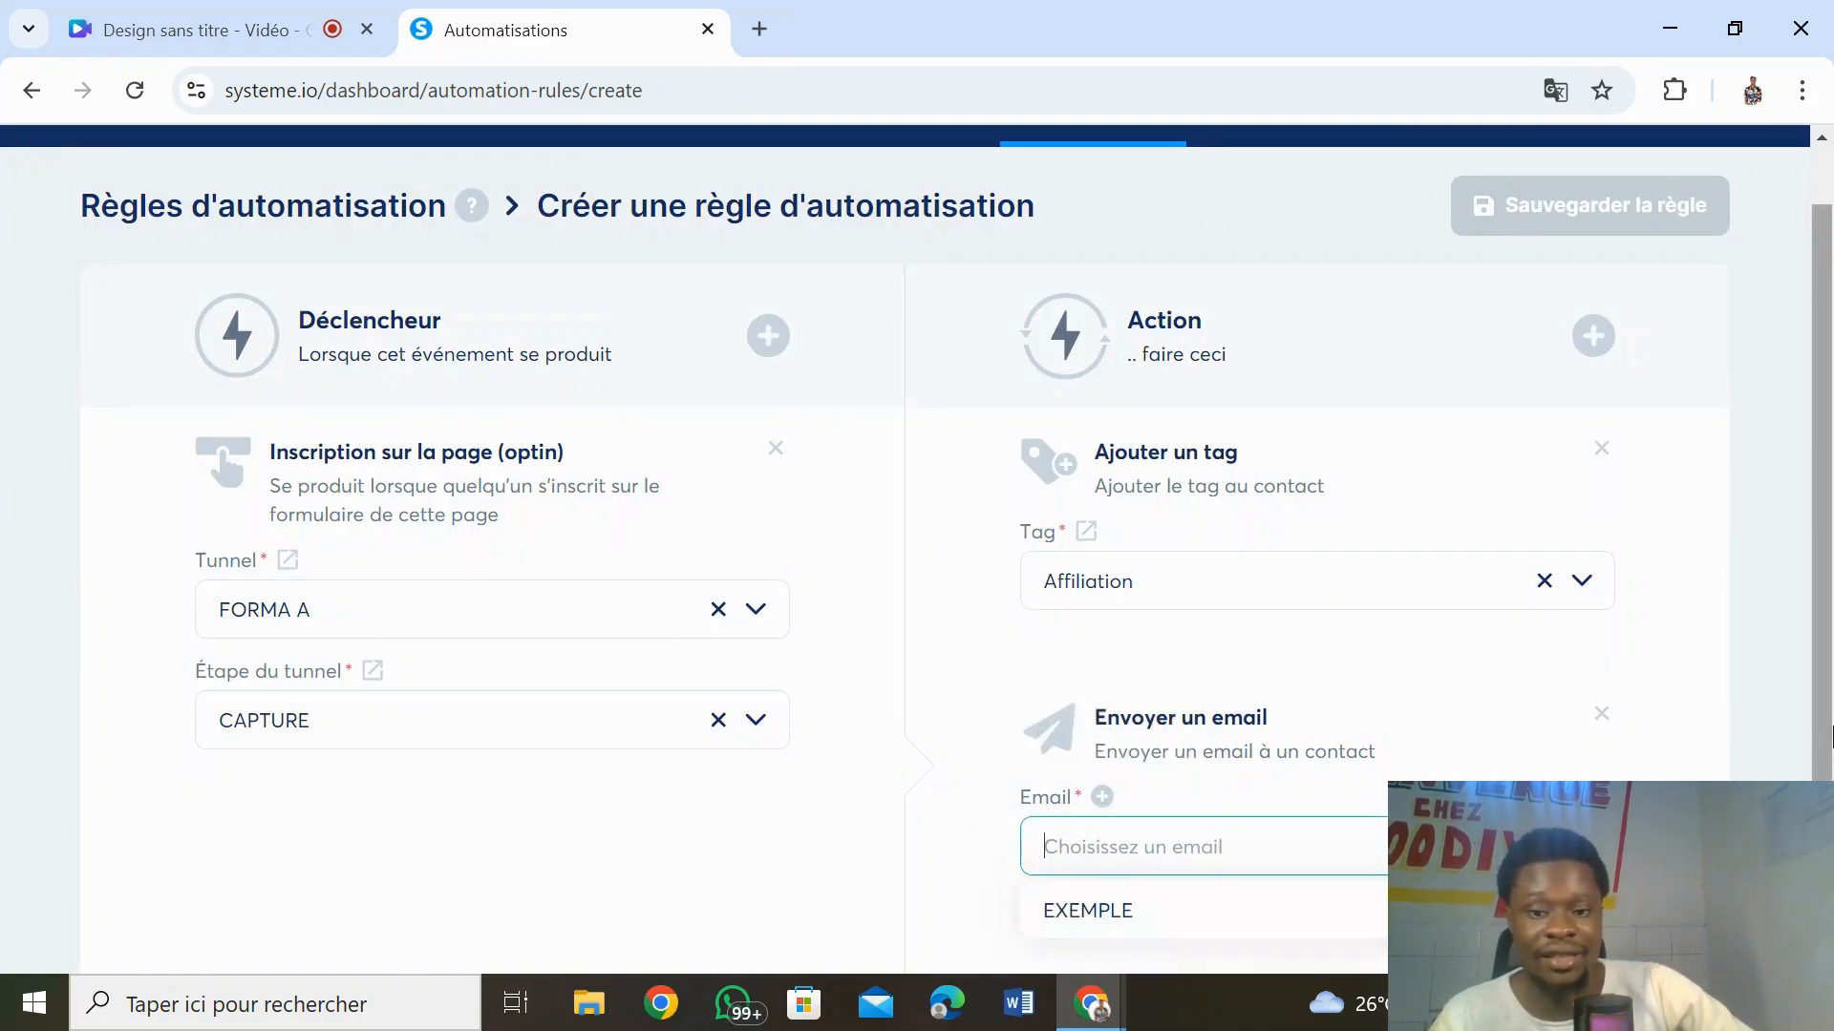
drag(1832, 737, 1832, 788)
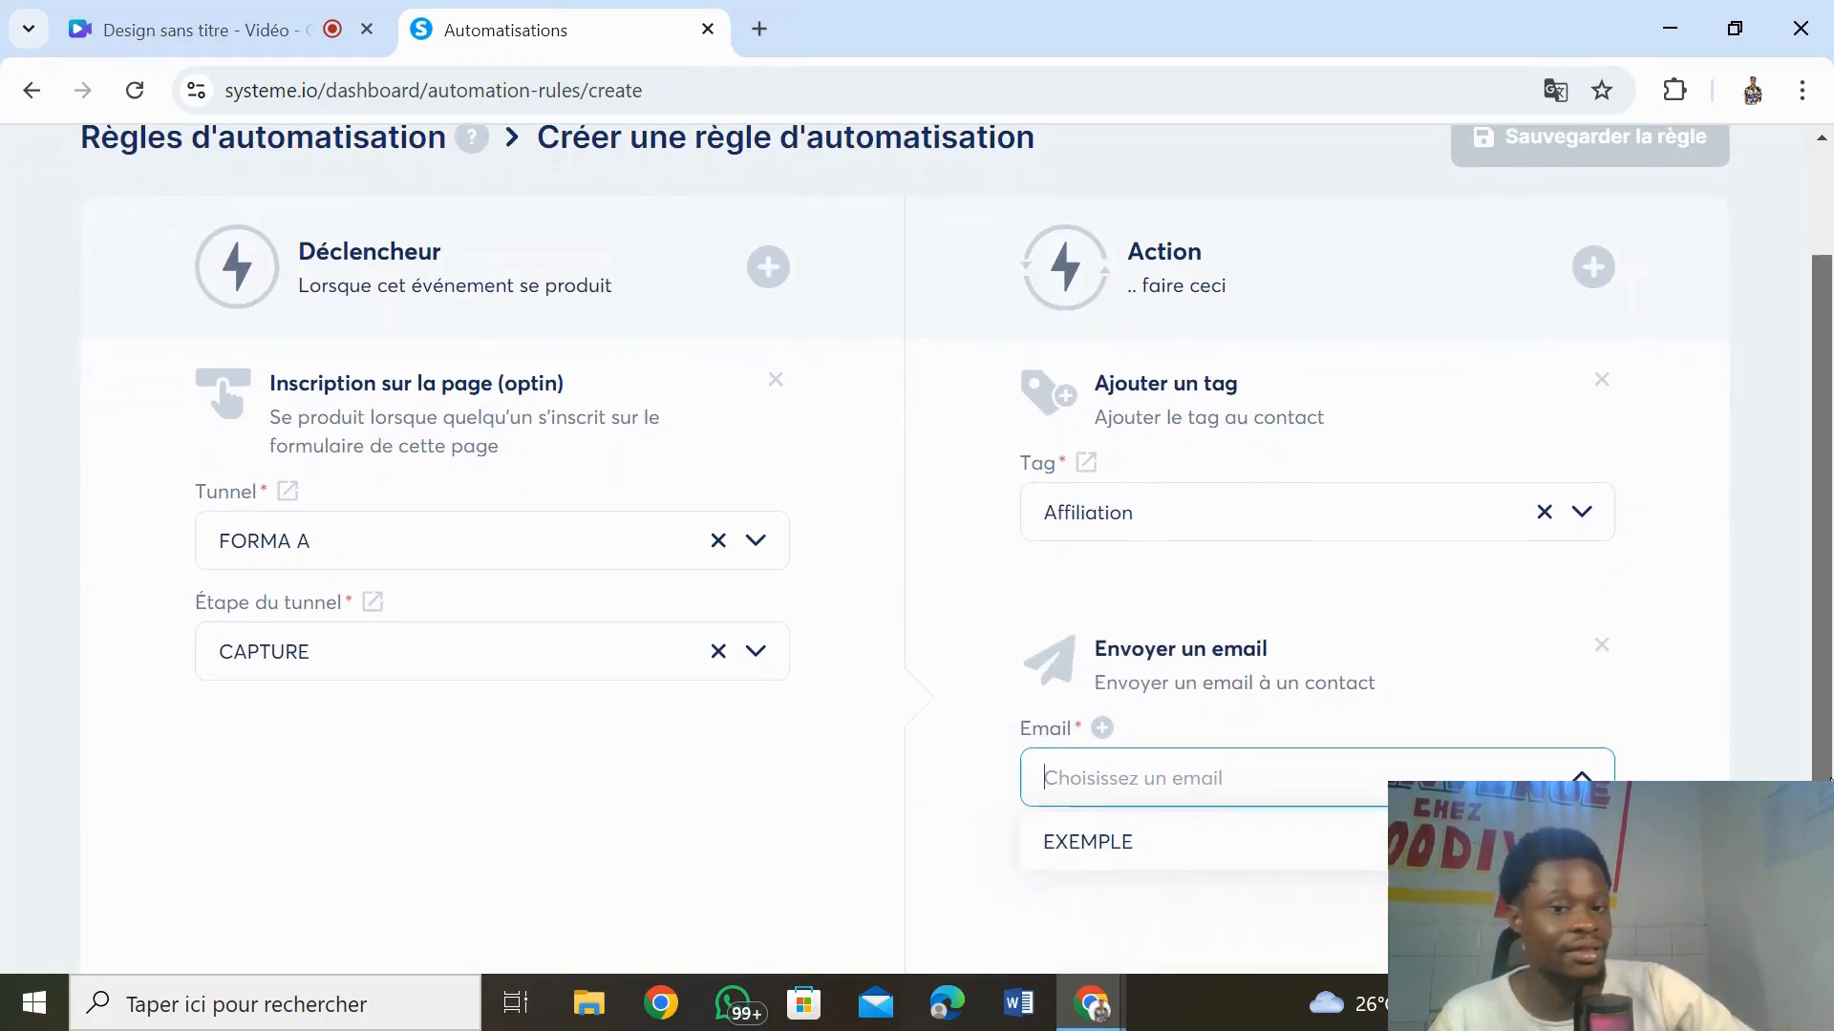
click(1110, 853)
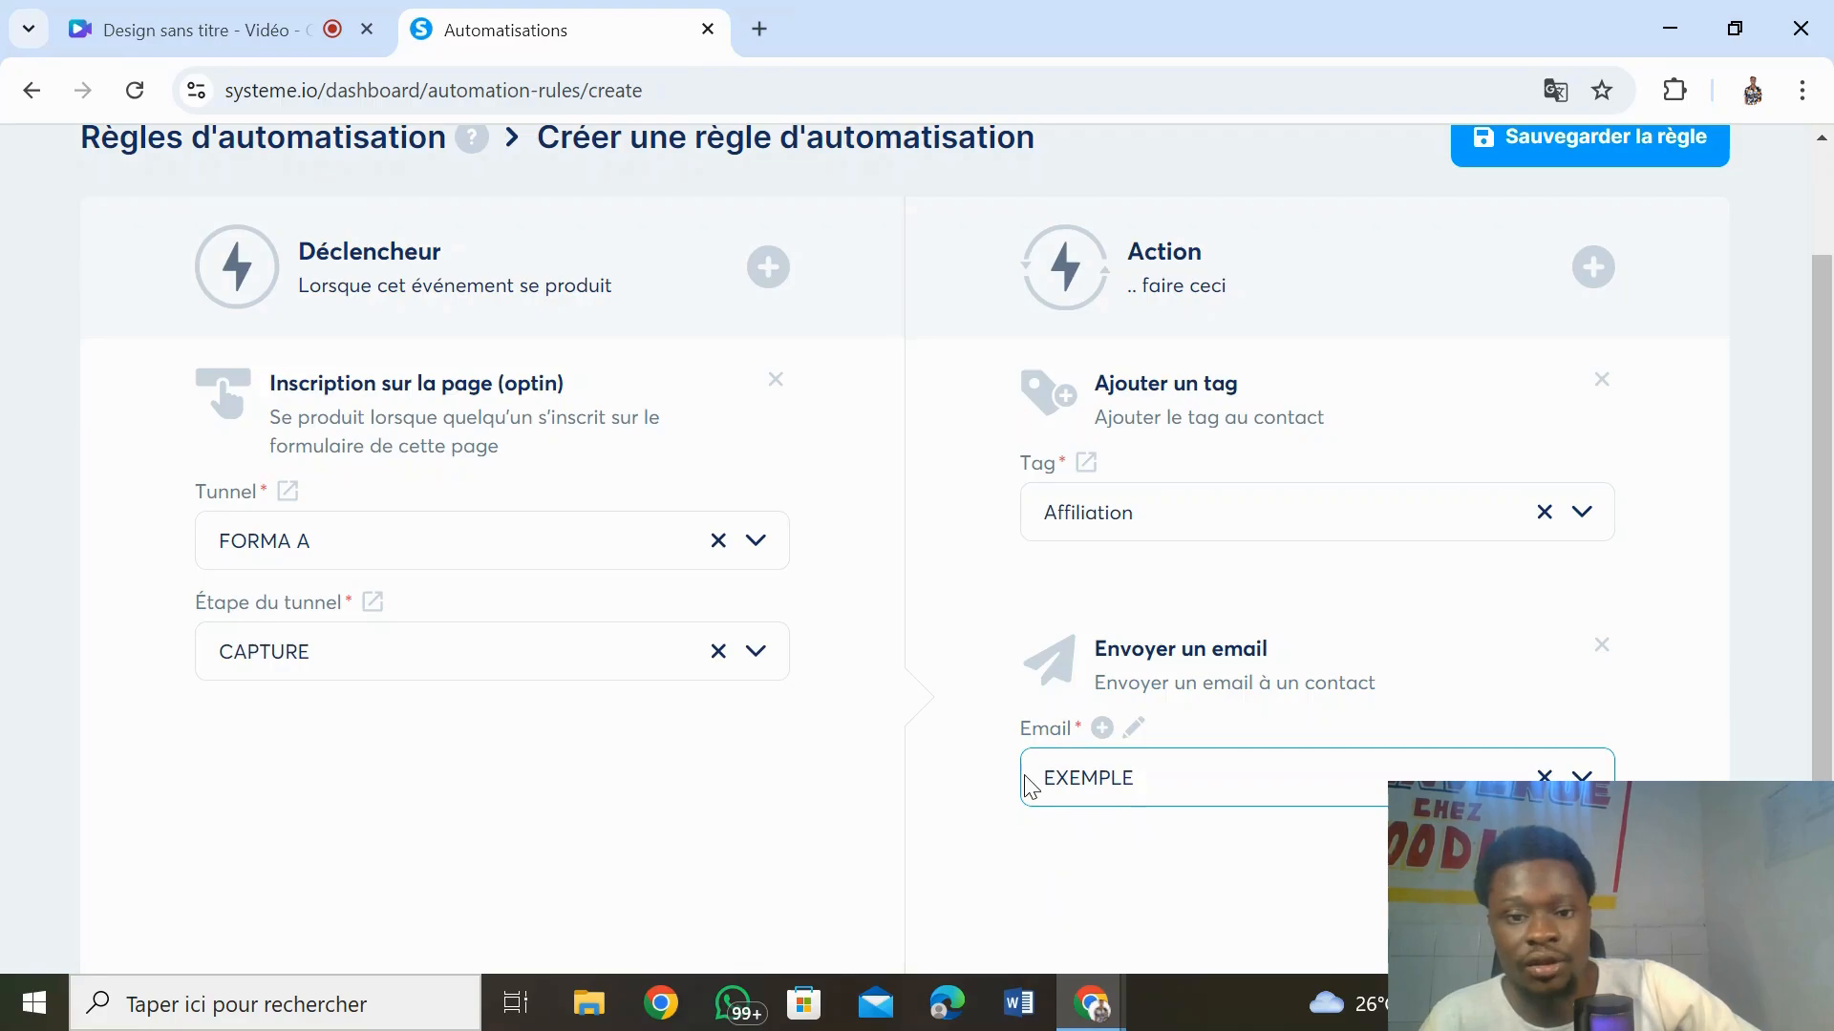
- Open the EXEMPLE email to examine its subject, preview text, body and sender settings, and close it without changes
click(1134, 731)
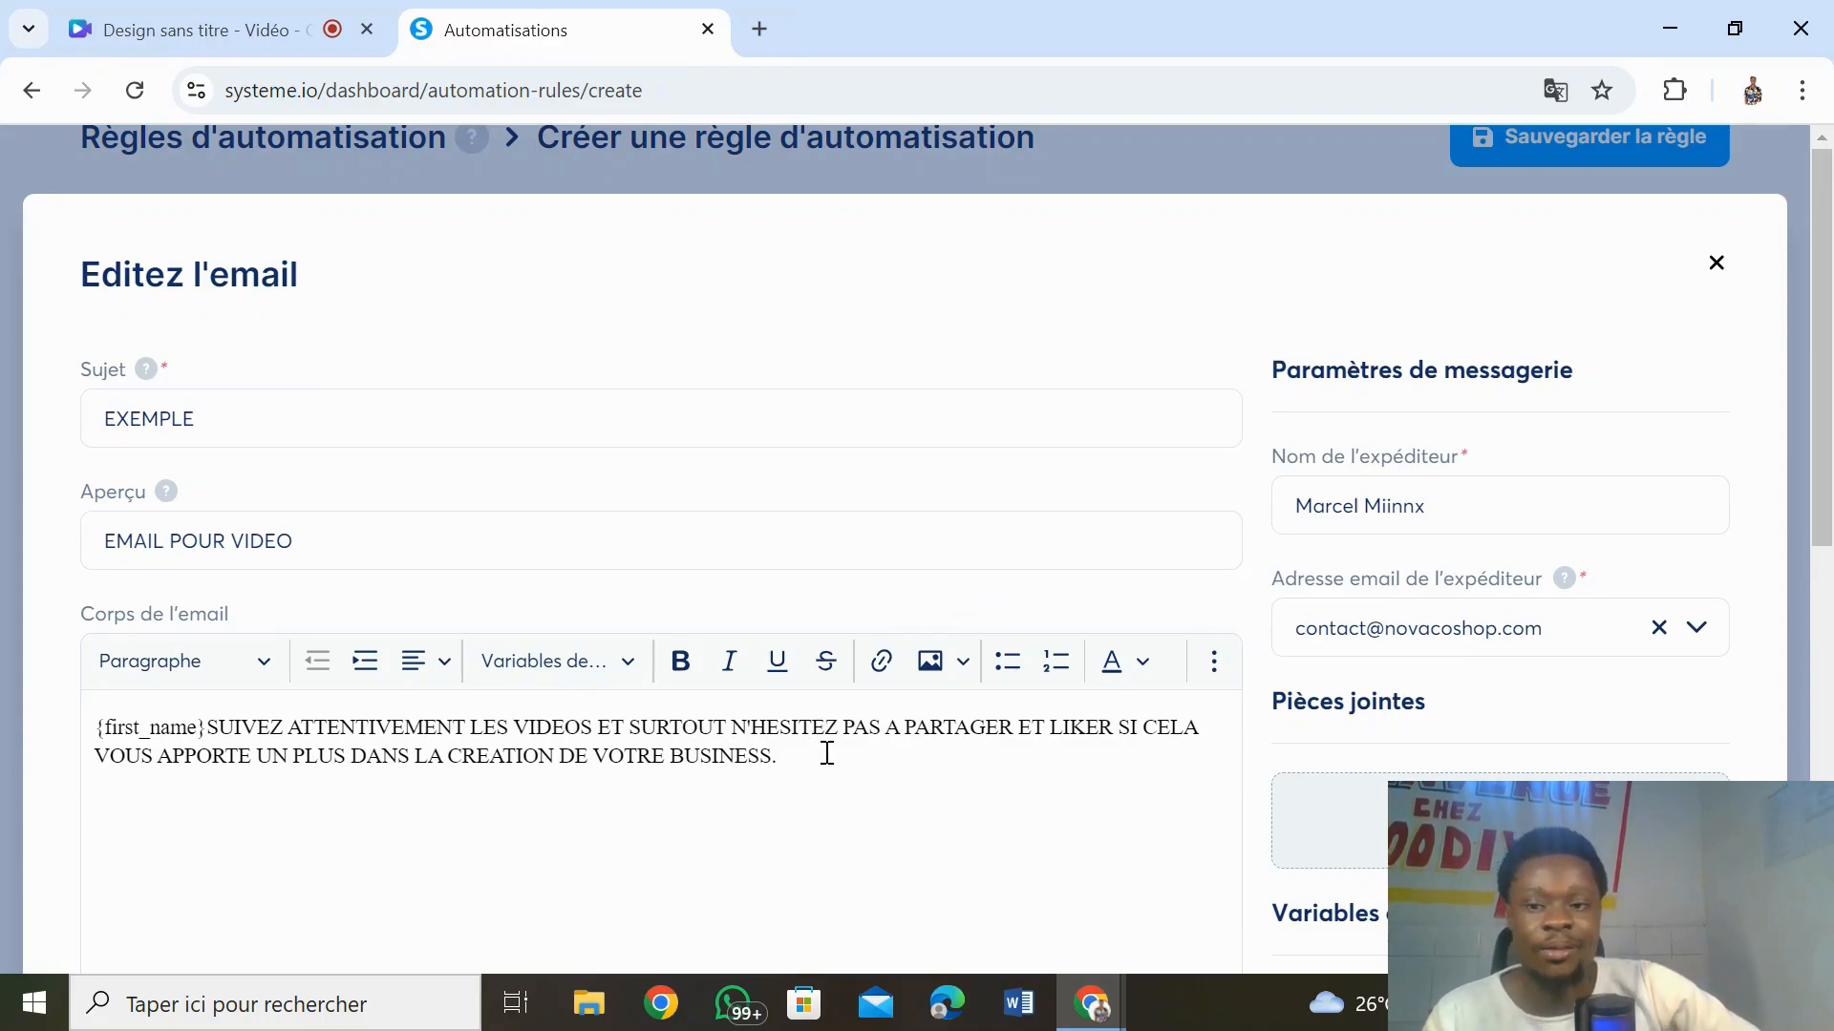
mouse_move(1828, 386)
mouse_down()
mouse_move(1833, 675)
mouse_move(1826, 387)
mouse_up()
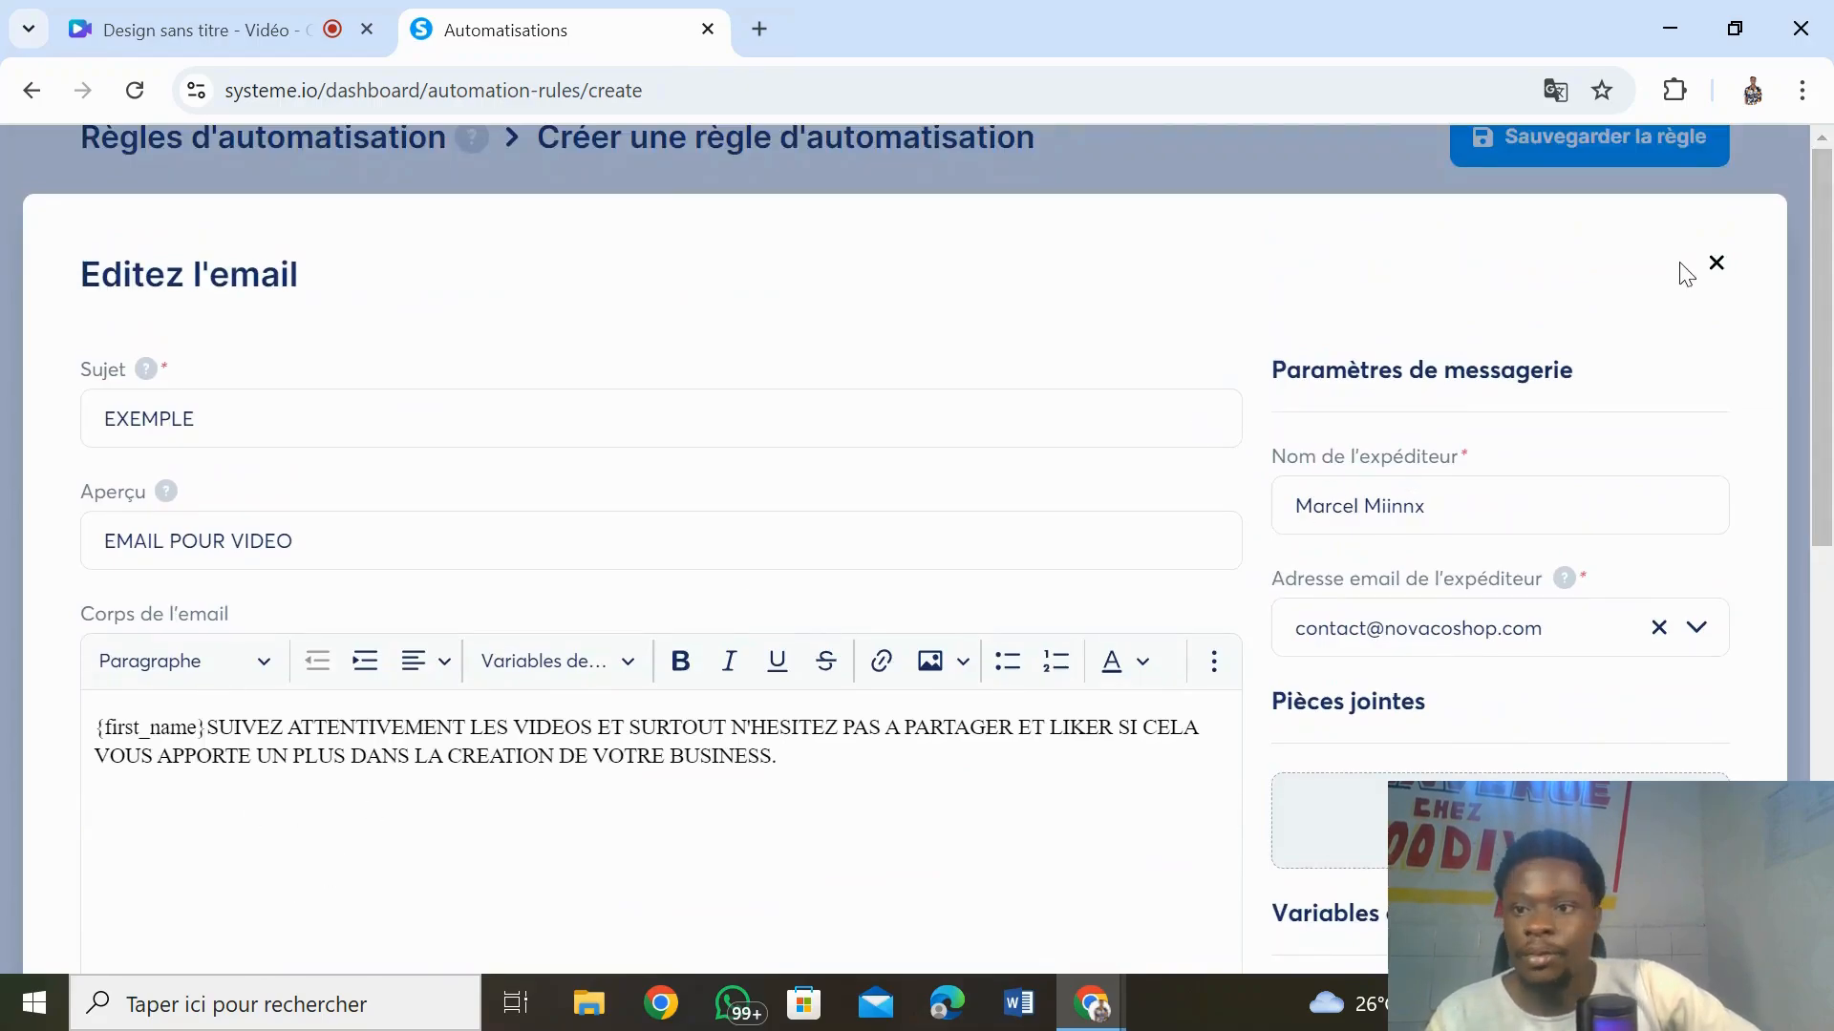
click(1714, 264)
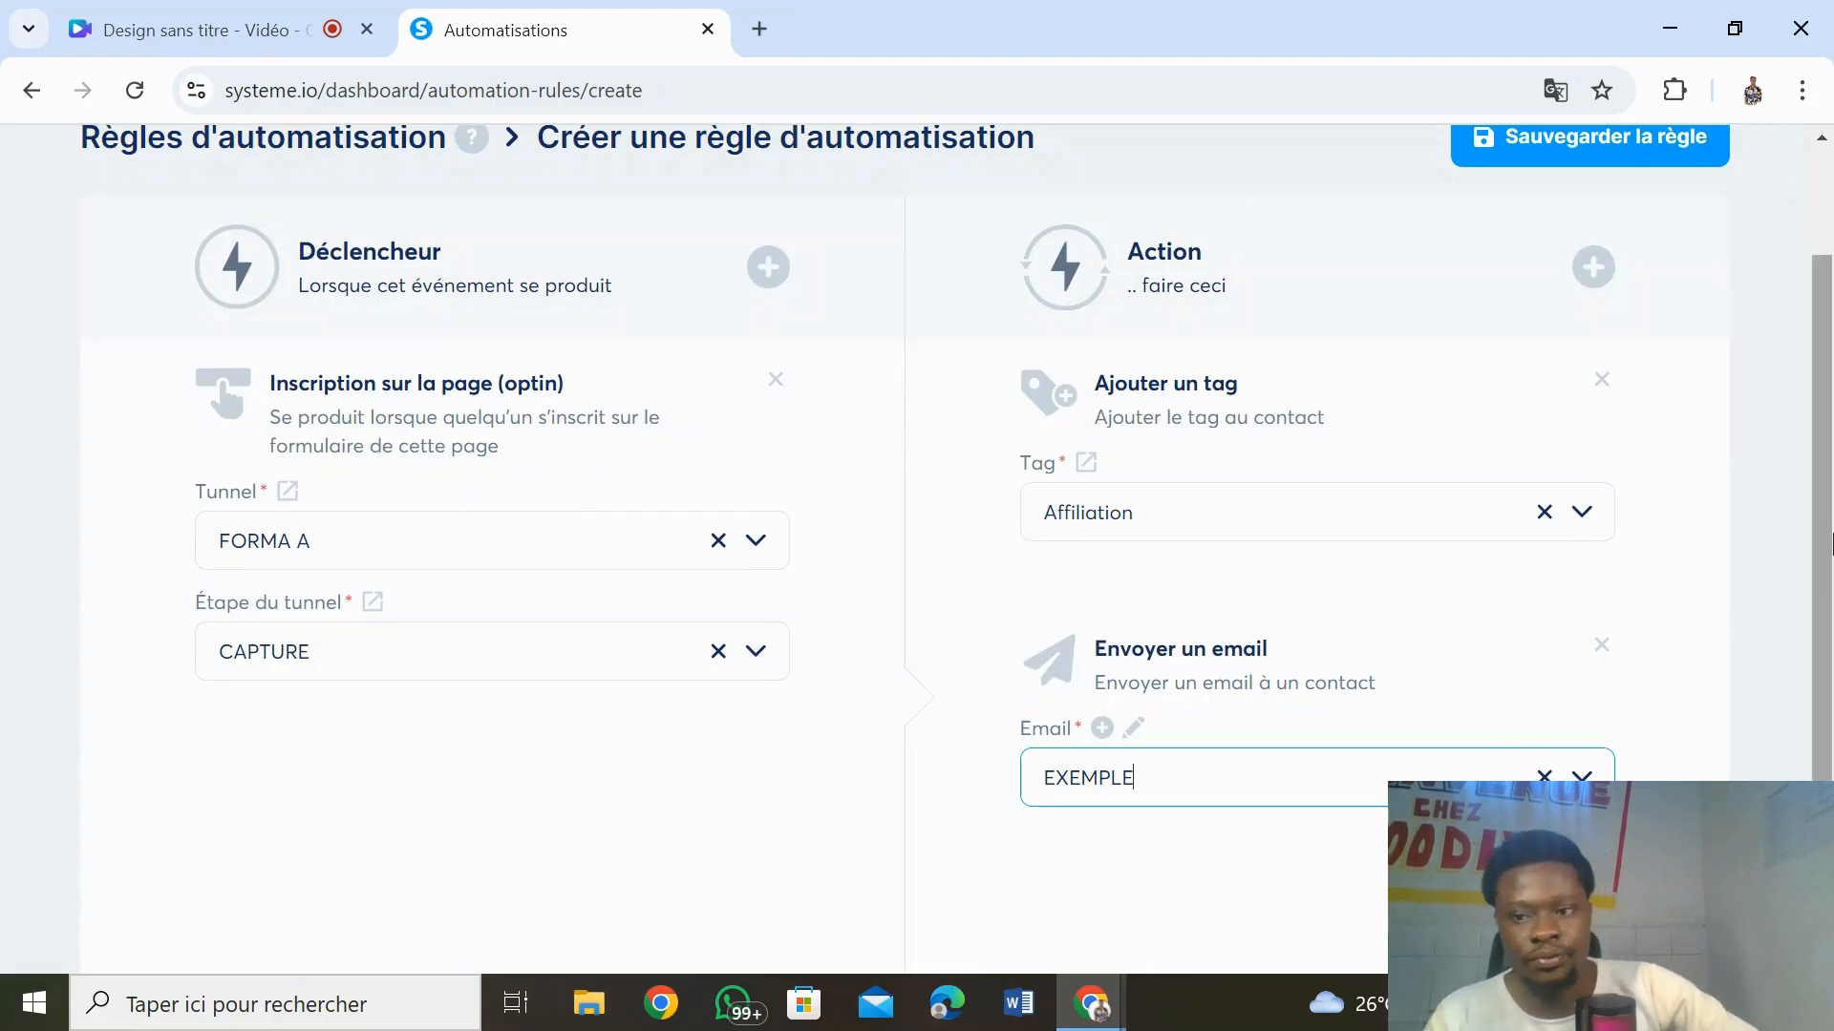
- Add a "S'abonner à la campagne" action with the SIO campaign and try to save the rule
scroll(1830, 509, down, 1)
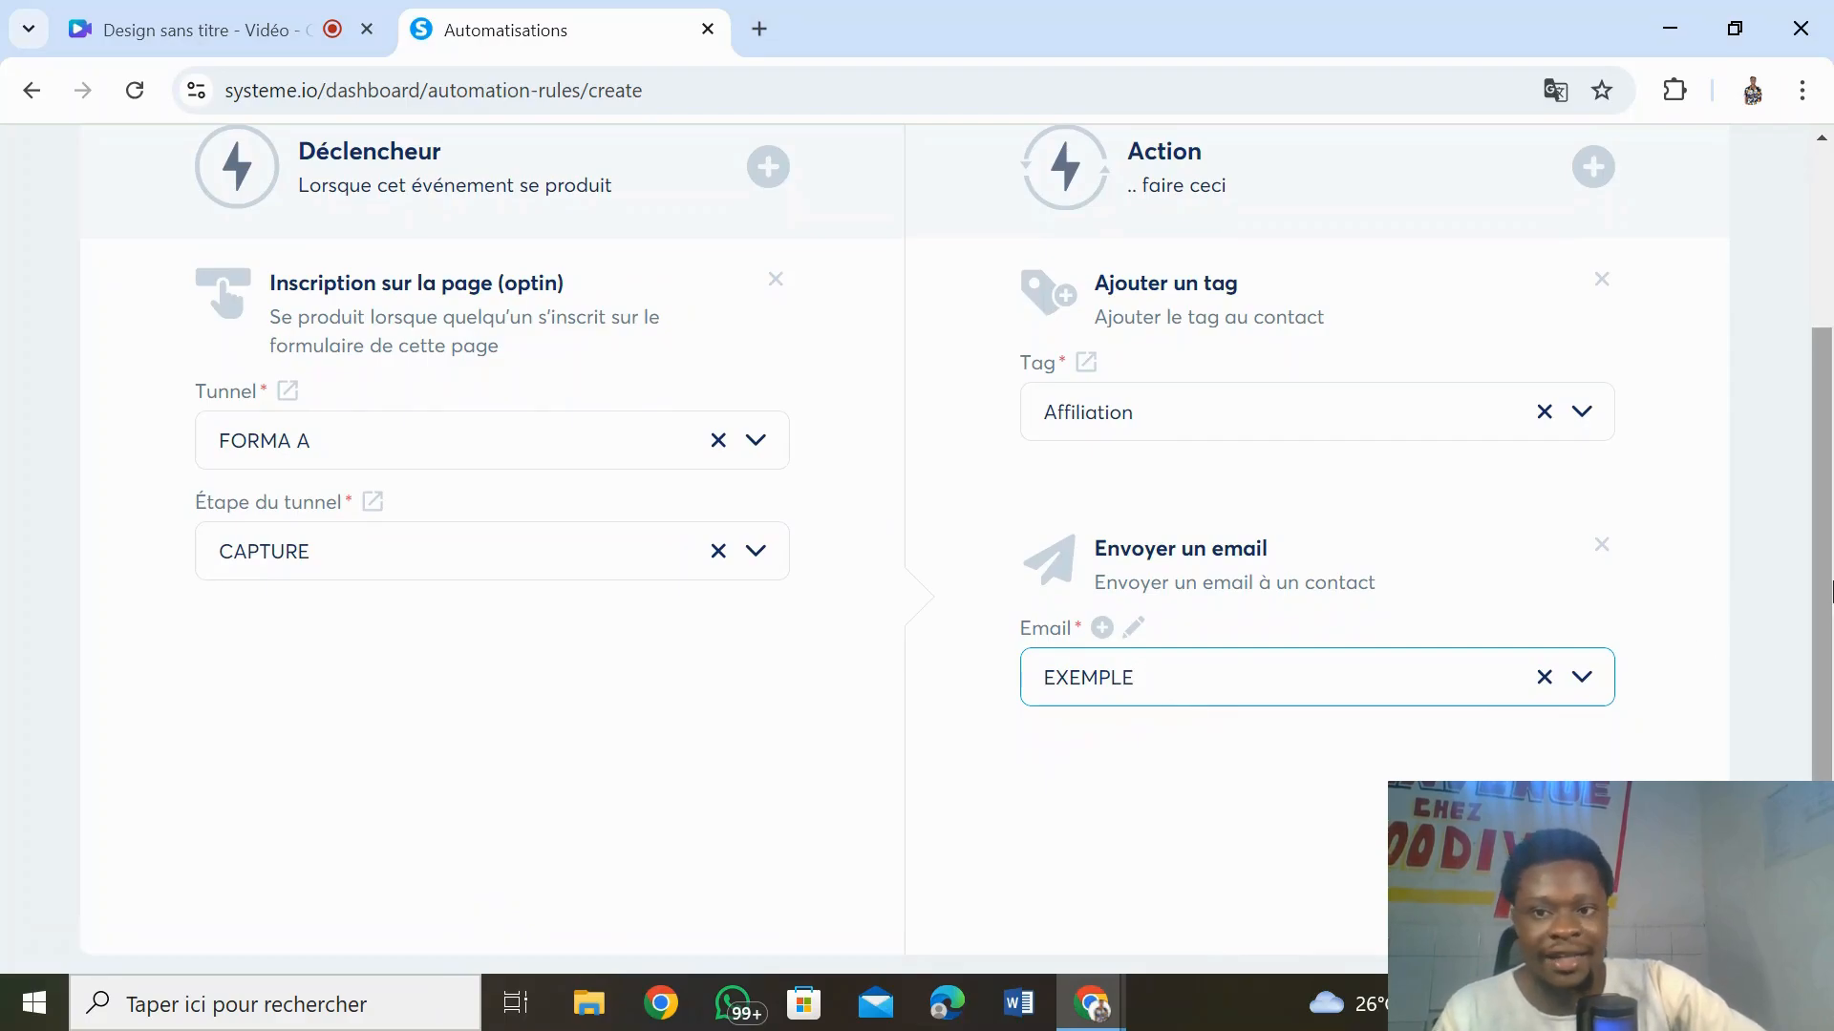
scroll(1830, 592, down, 1)
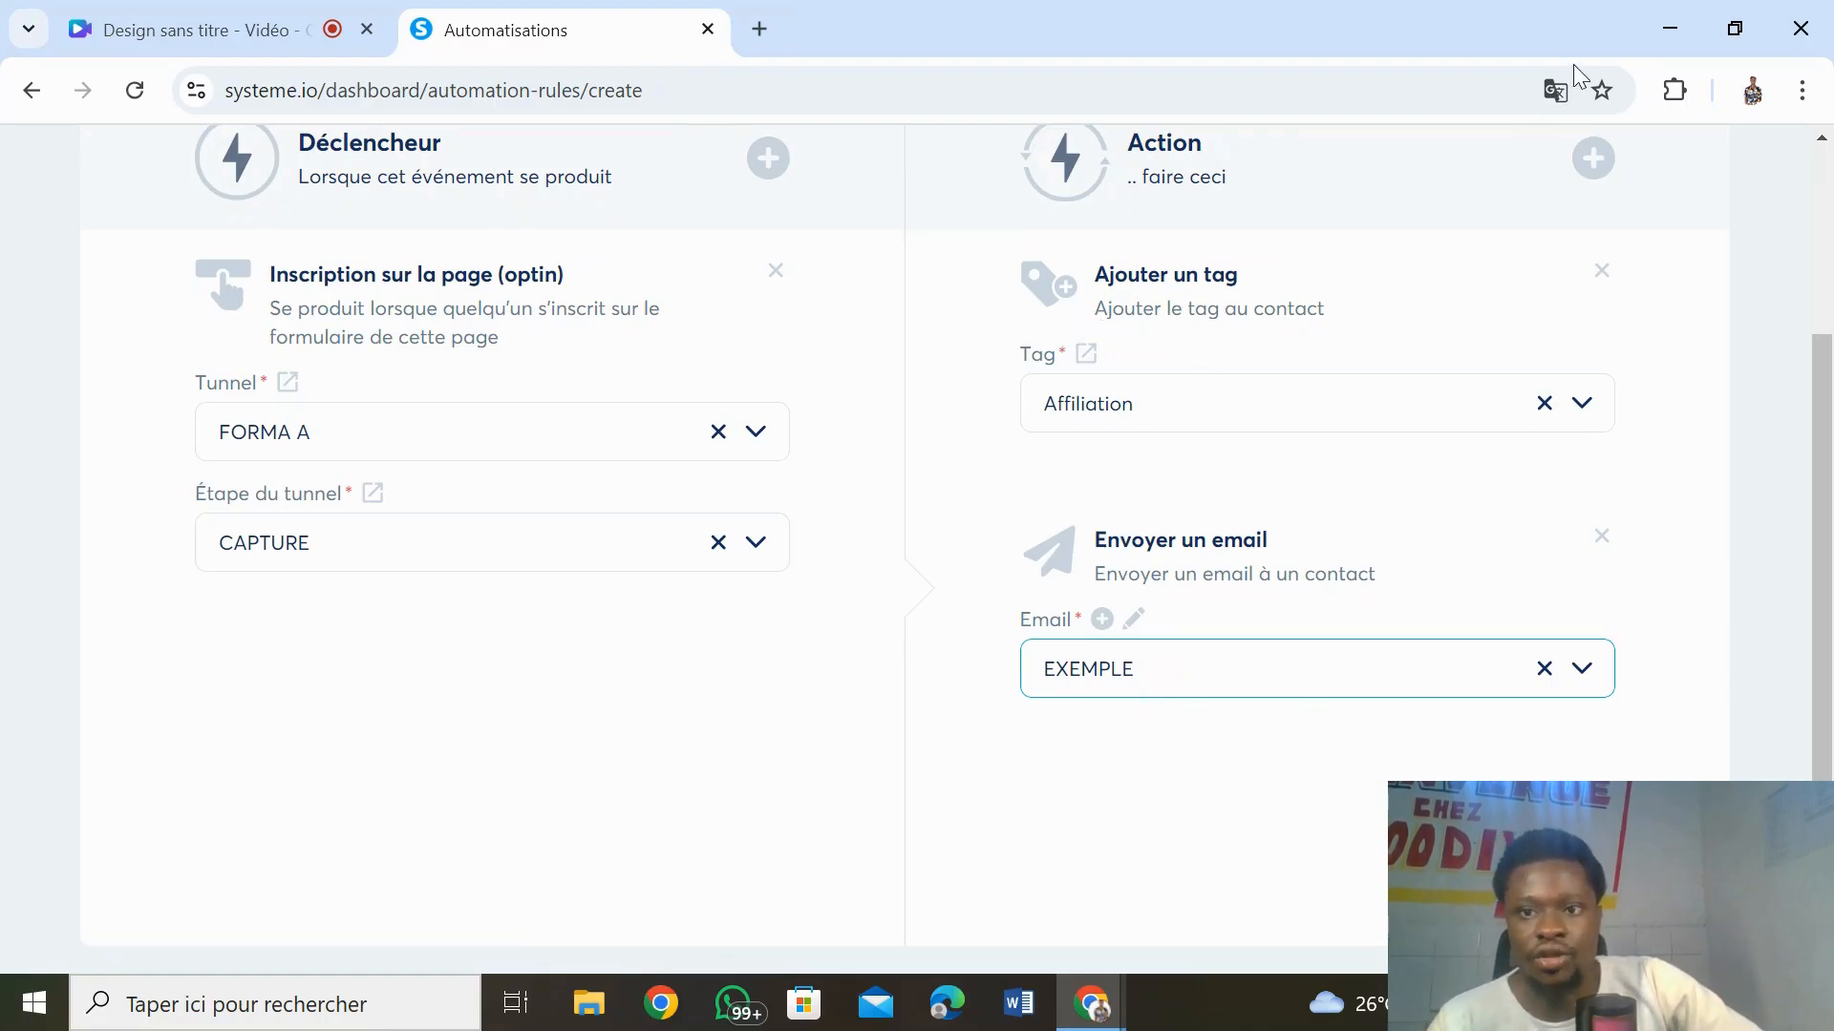
click(1597, 164)
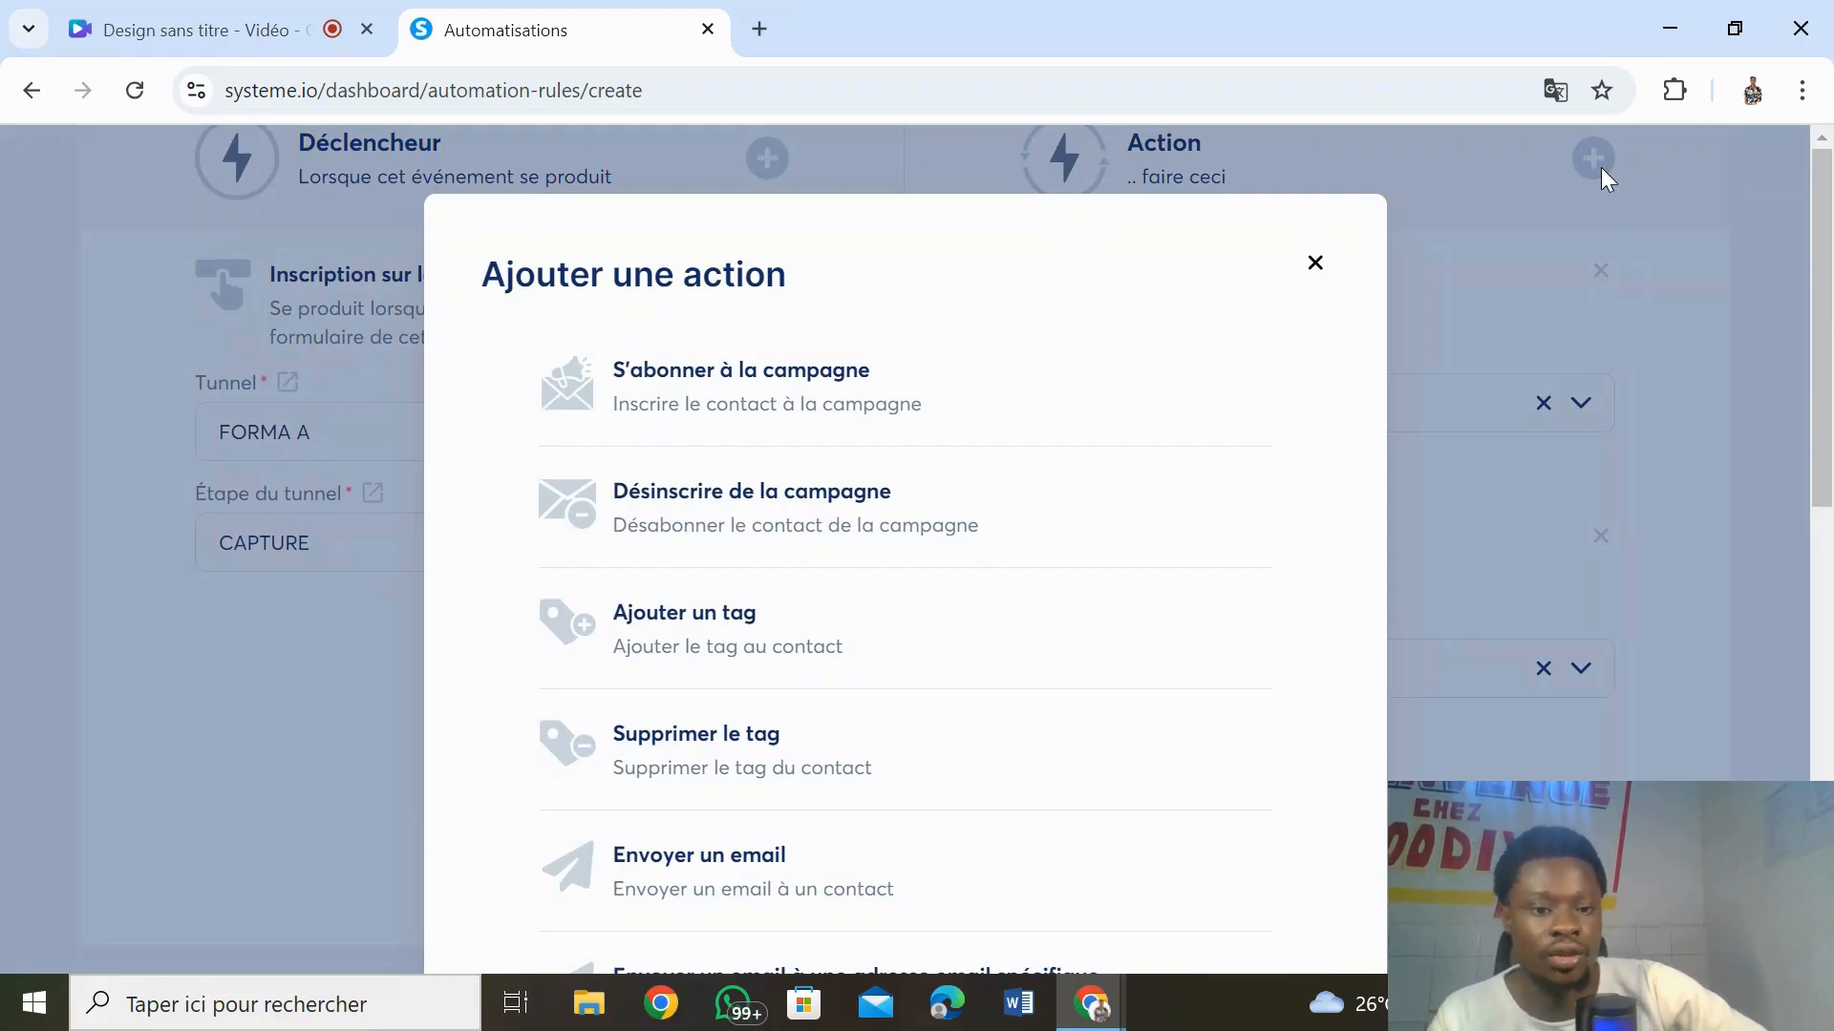
click(861, 413)
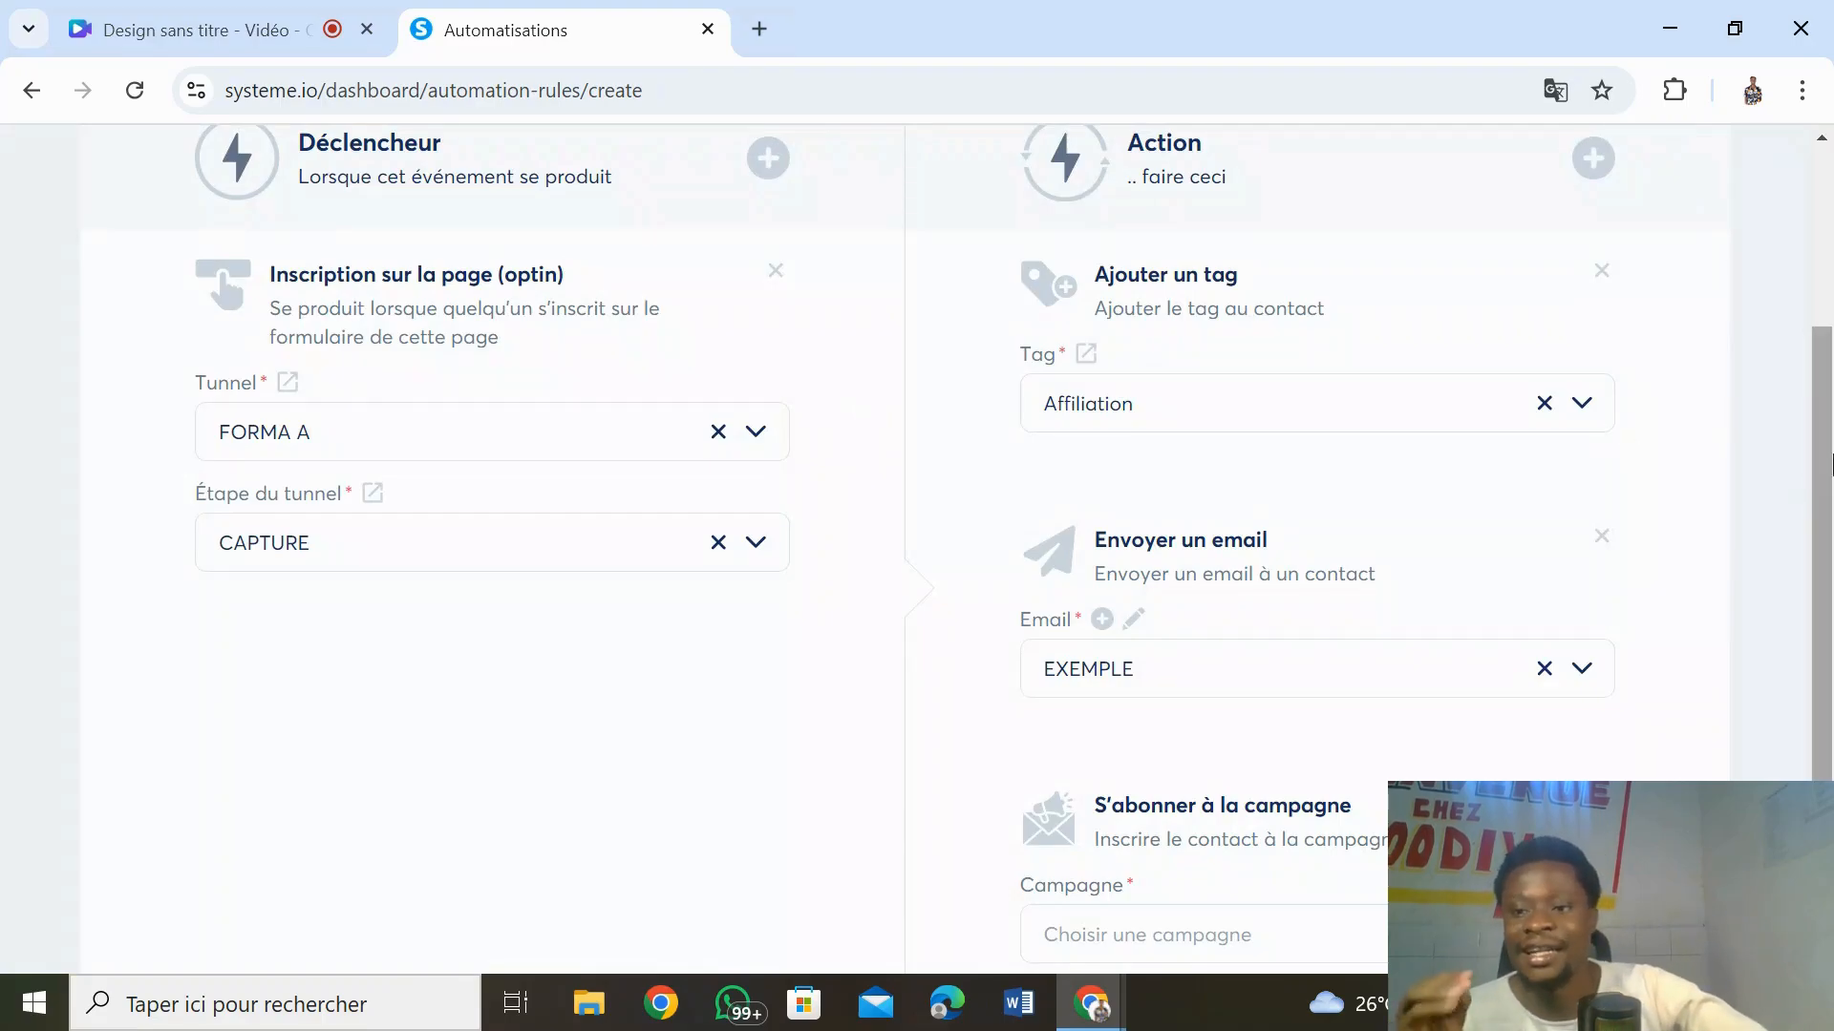
scroll(1803, 632, down, 1)
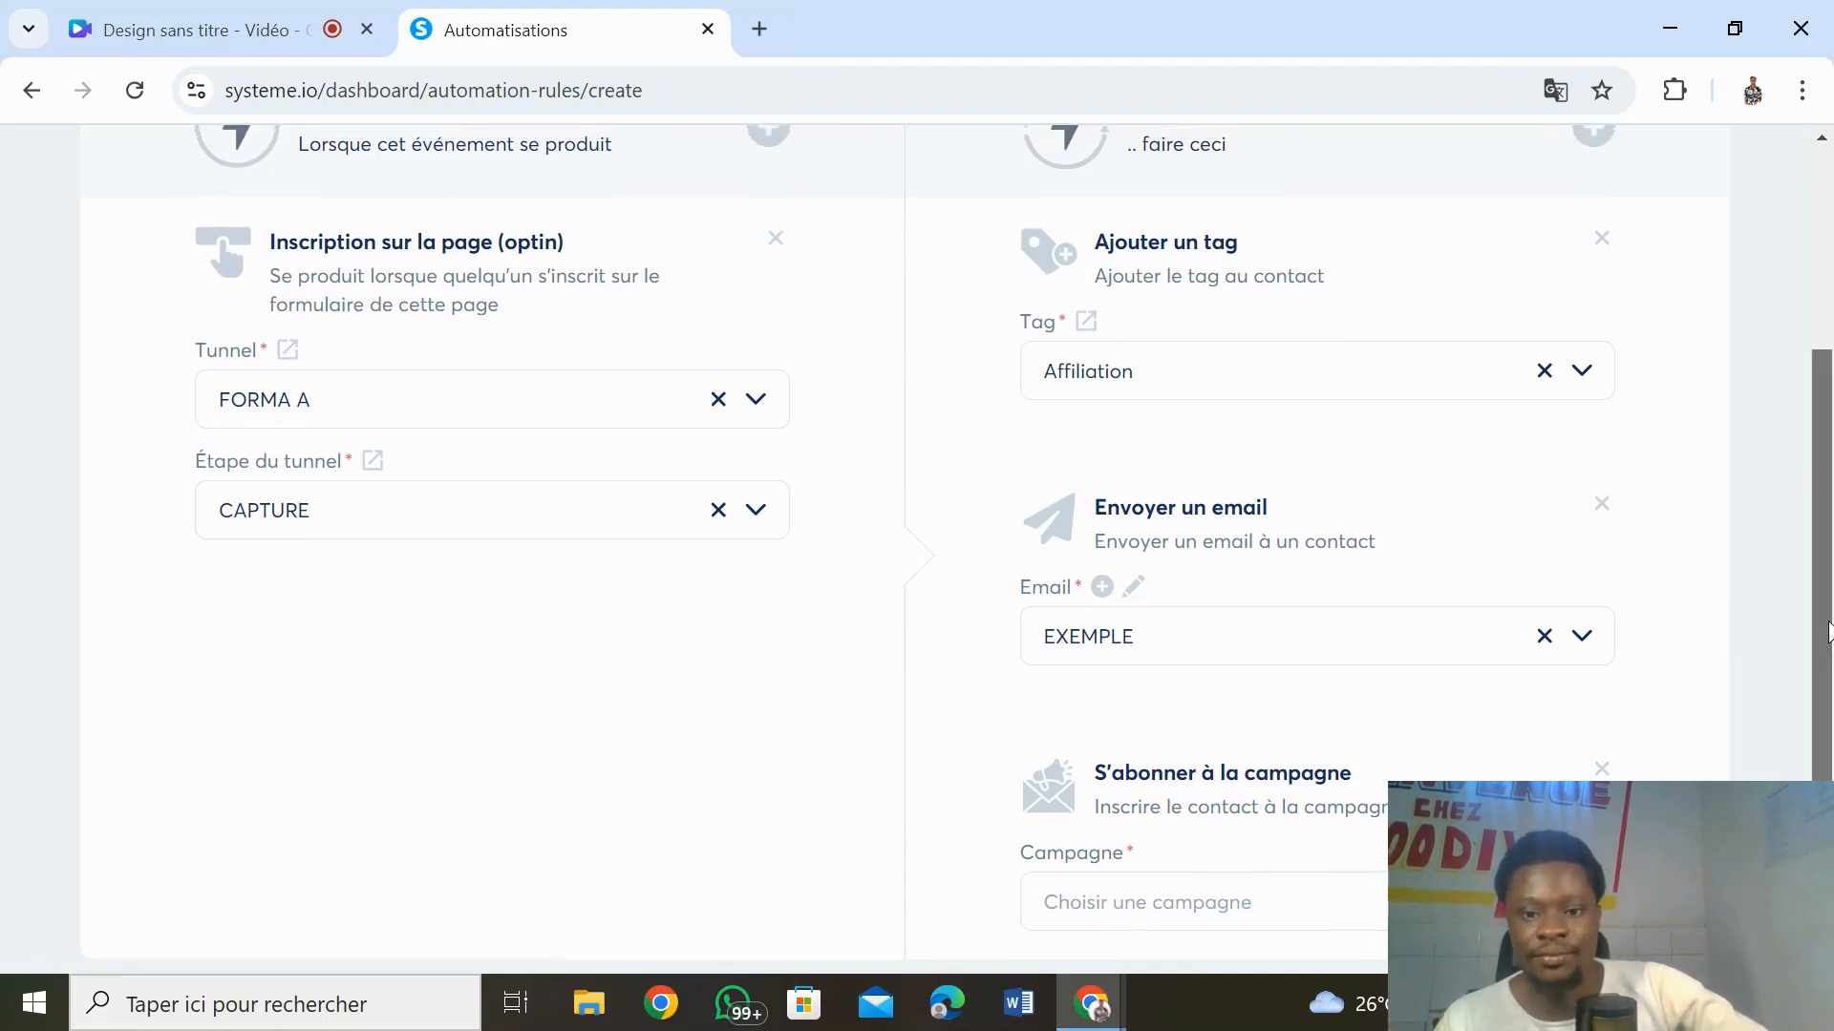
click(1203, 889)
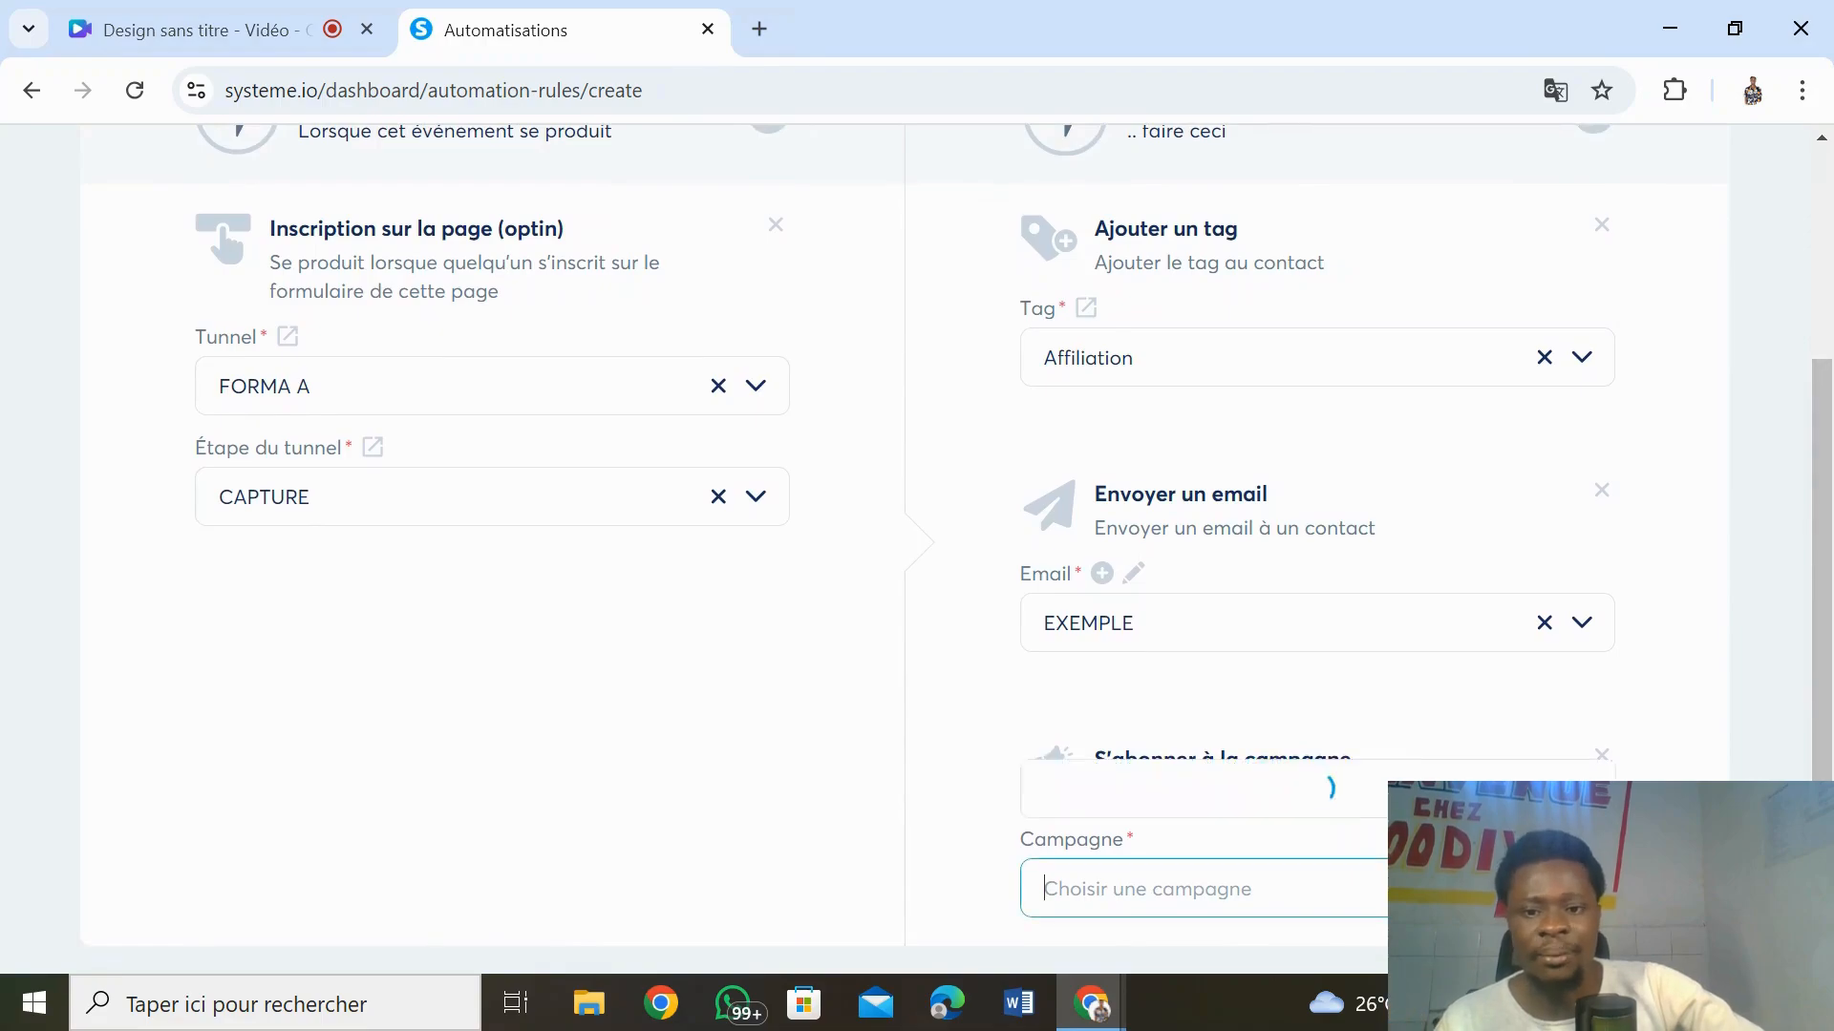
click(1211, 764)
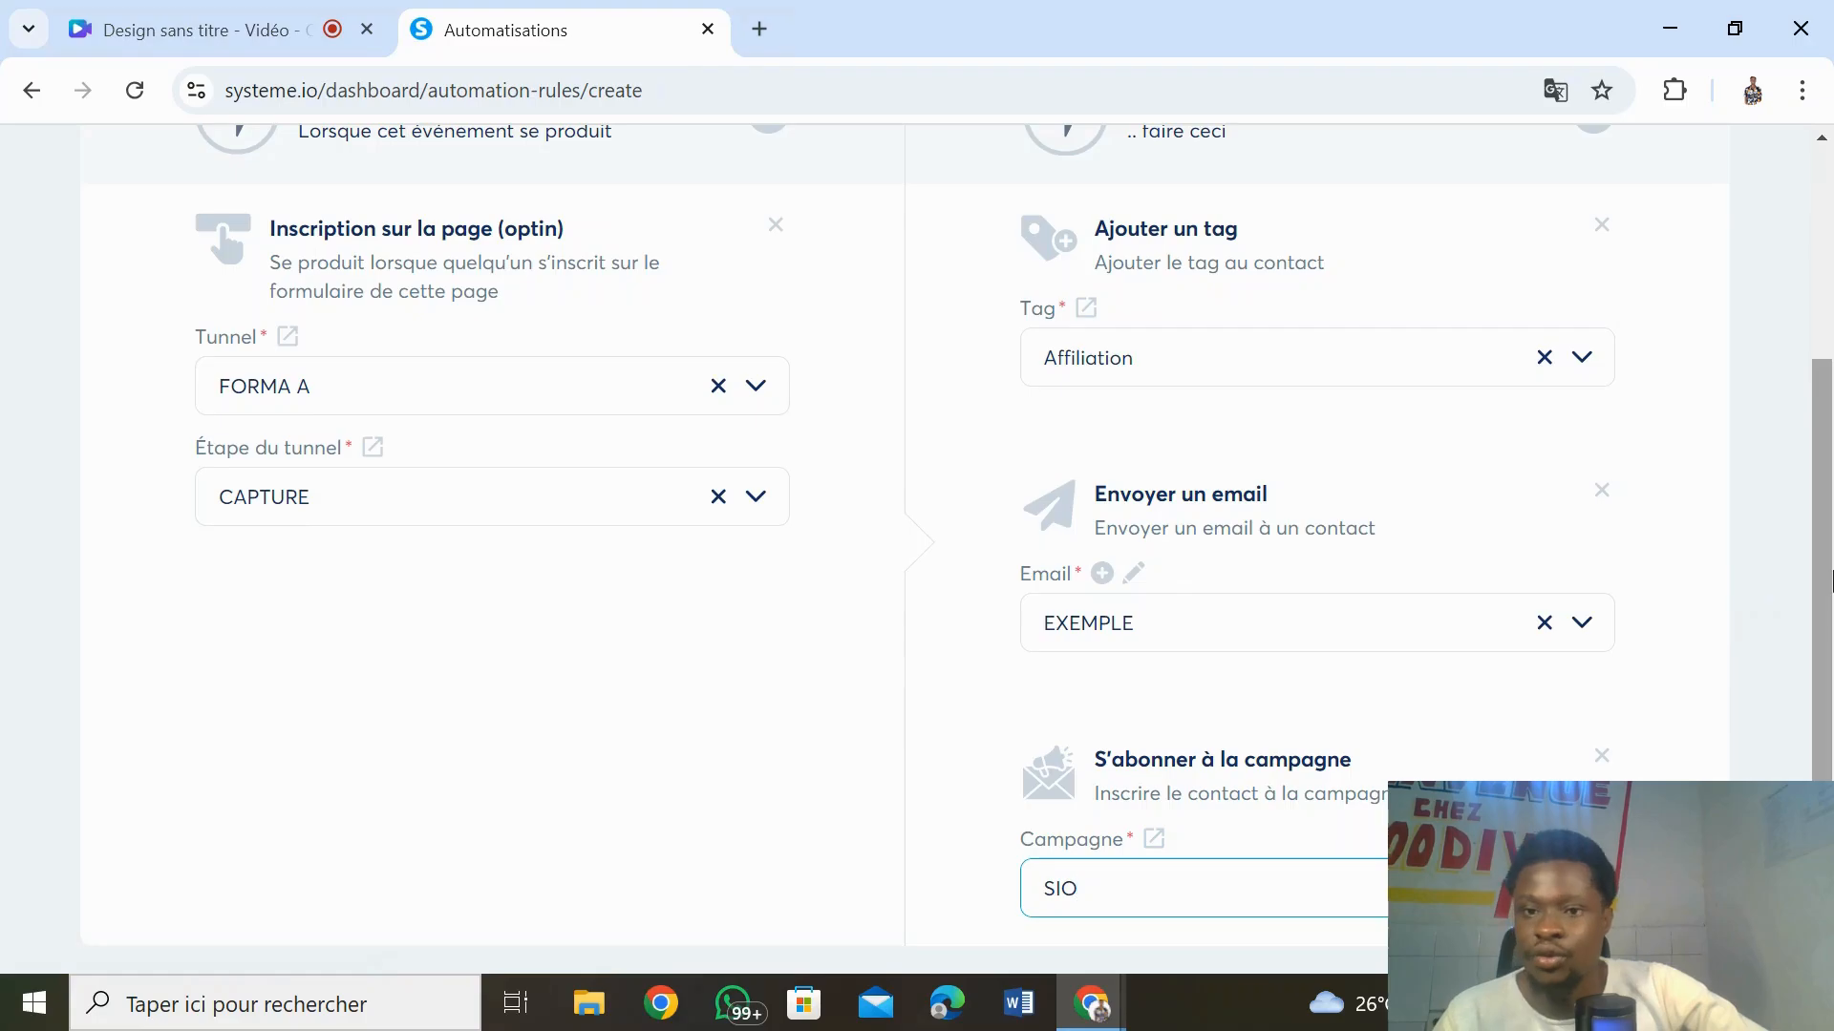
scroll(1829, 310, up, 3)
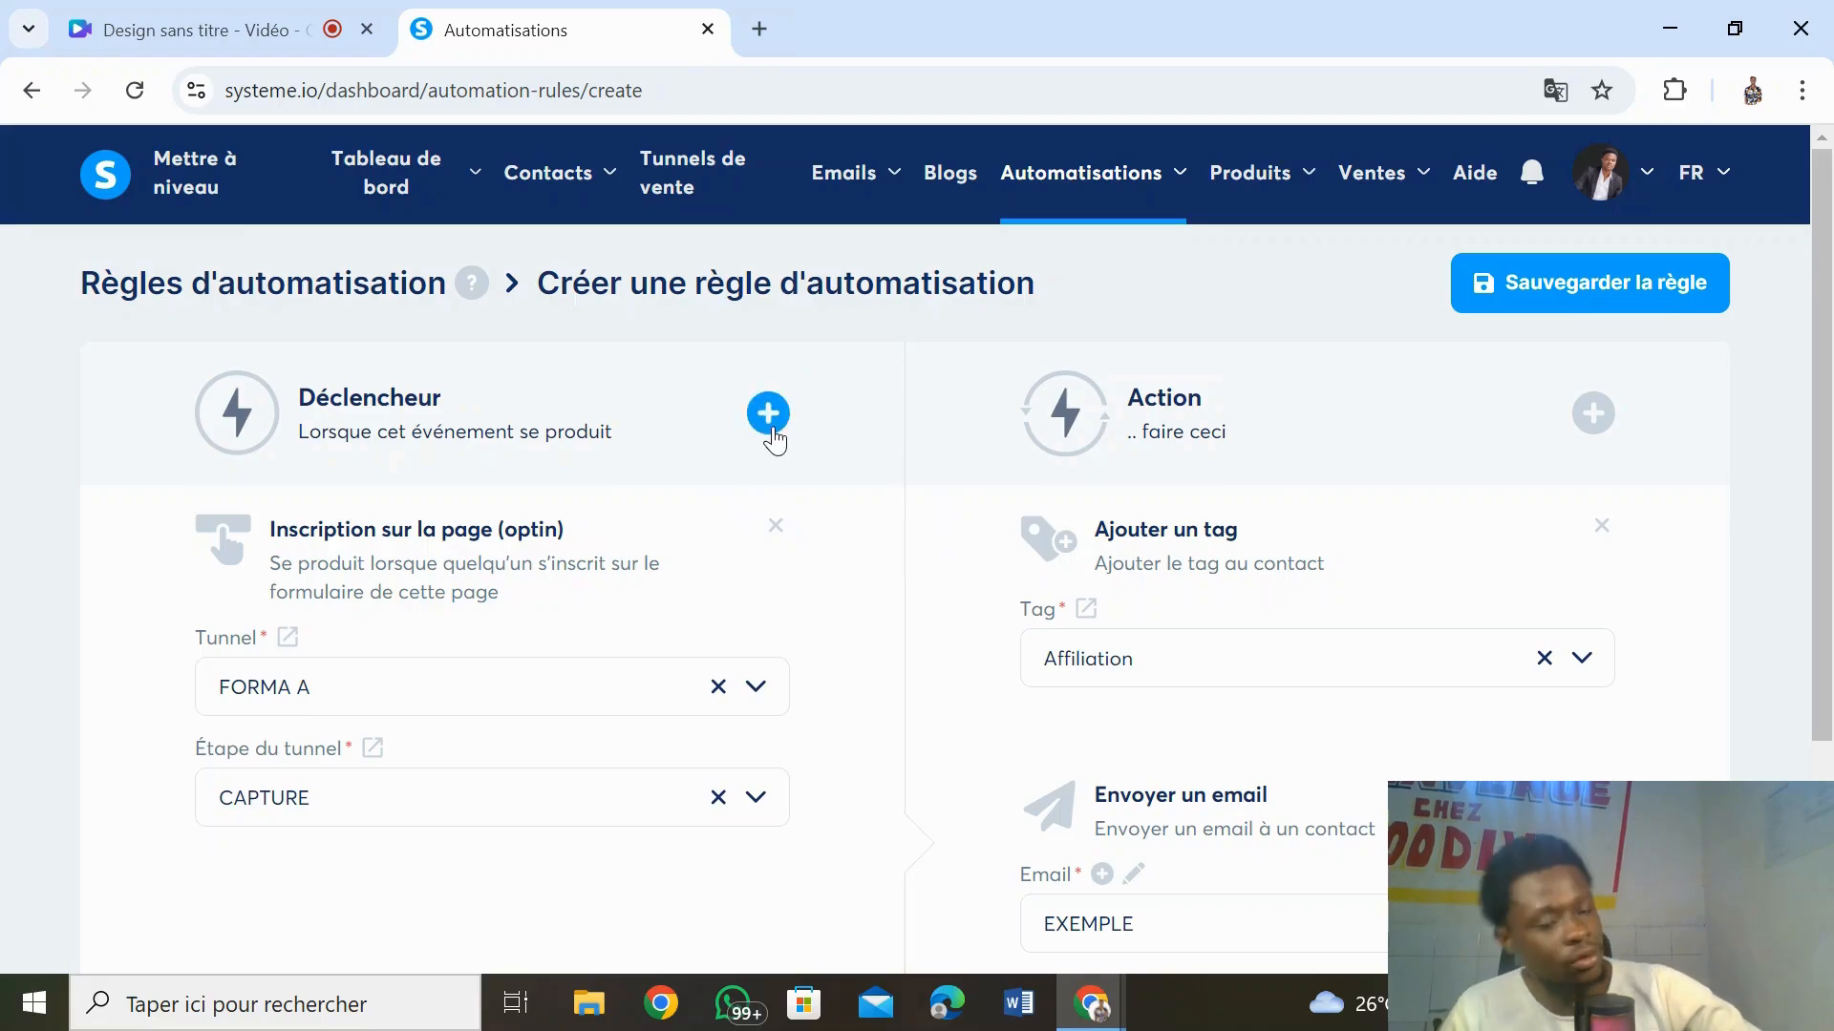
click(1561, 284)
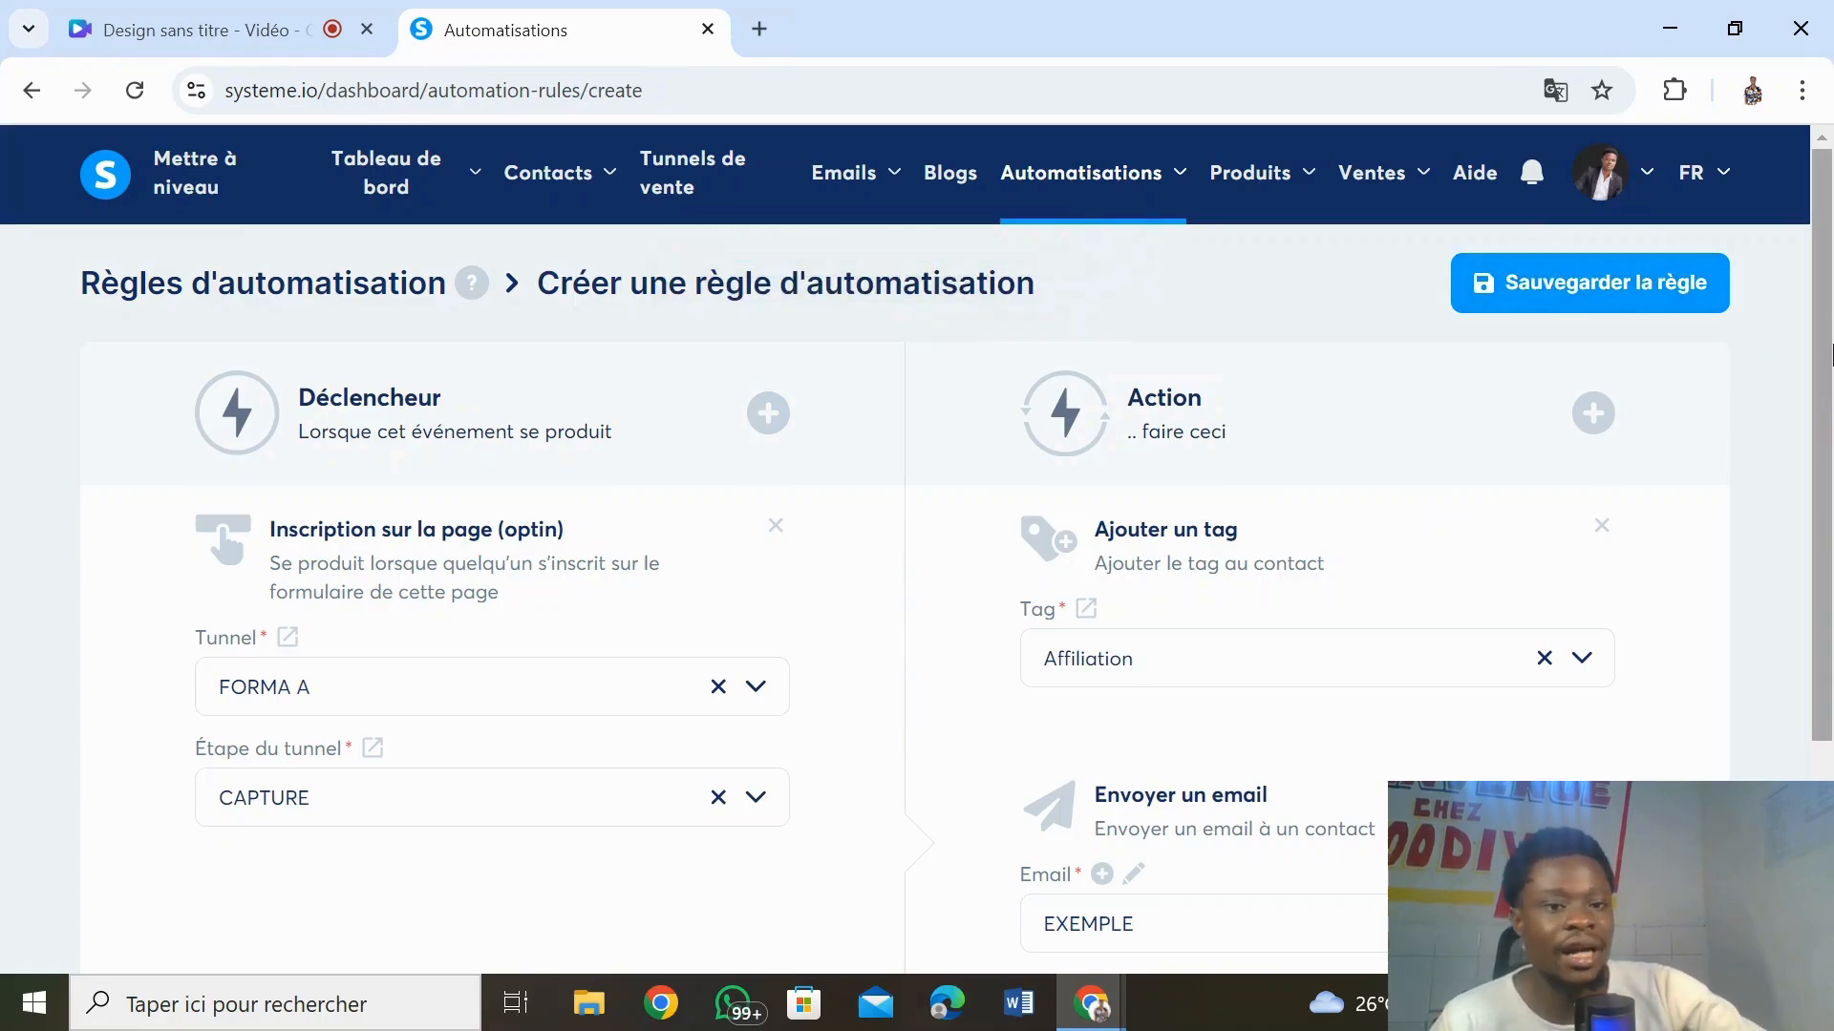
drag(1829, 355, 1785, 353)
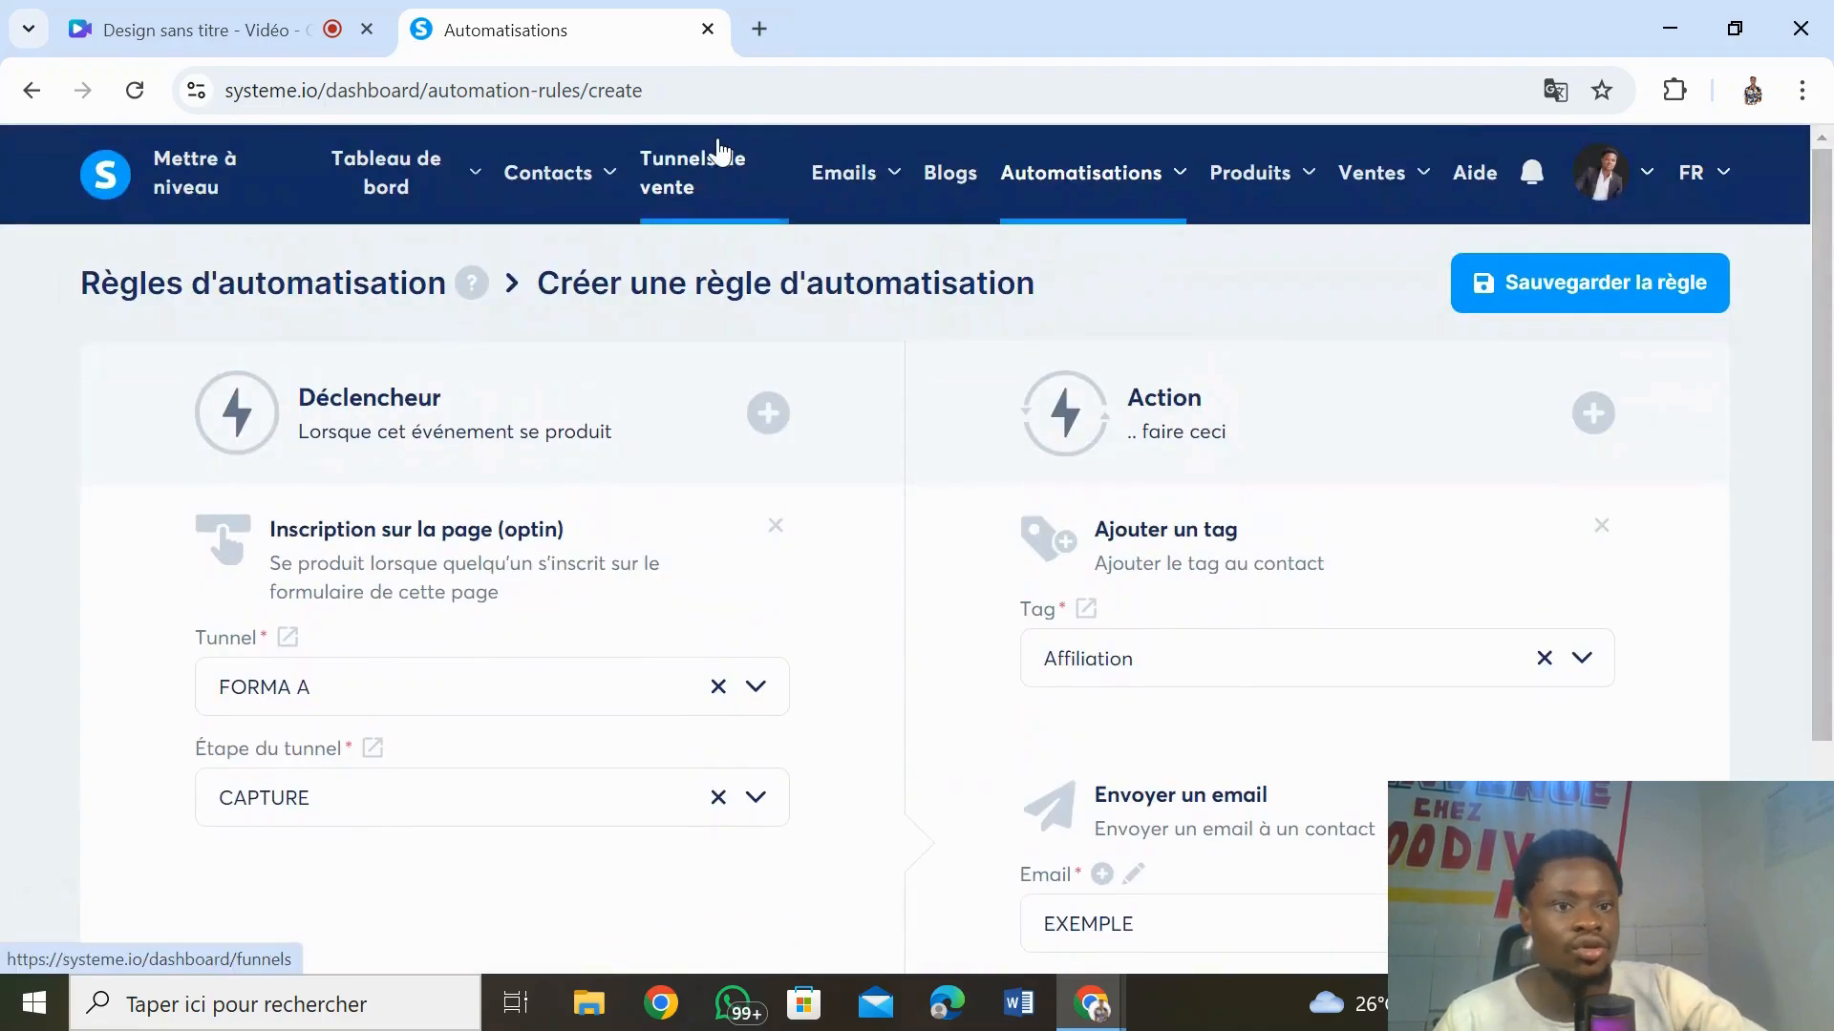
- Open the FORMA A funnel and display the automation rules of its CAPTURE step
click(686, 179)
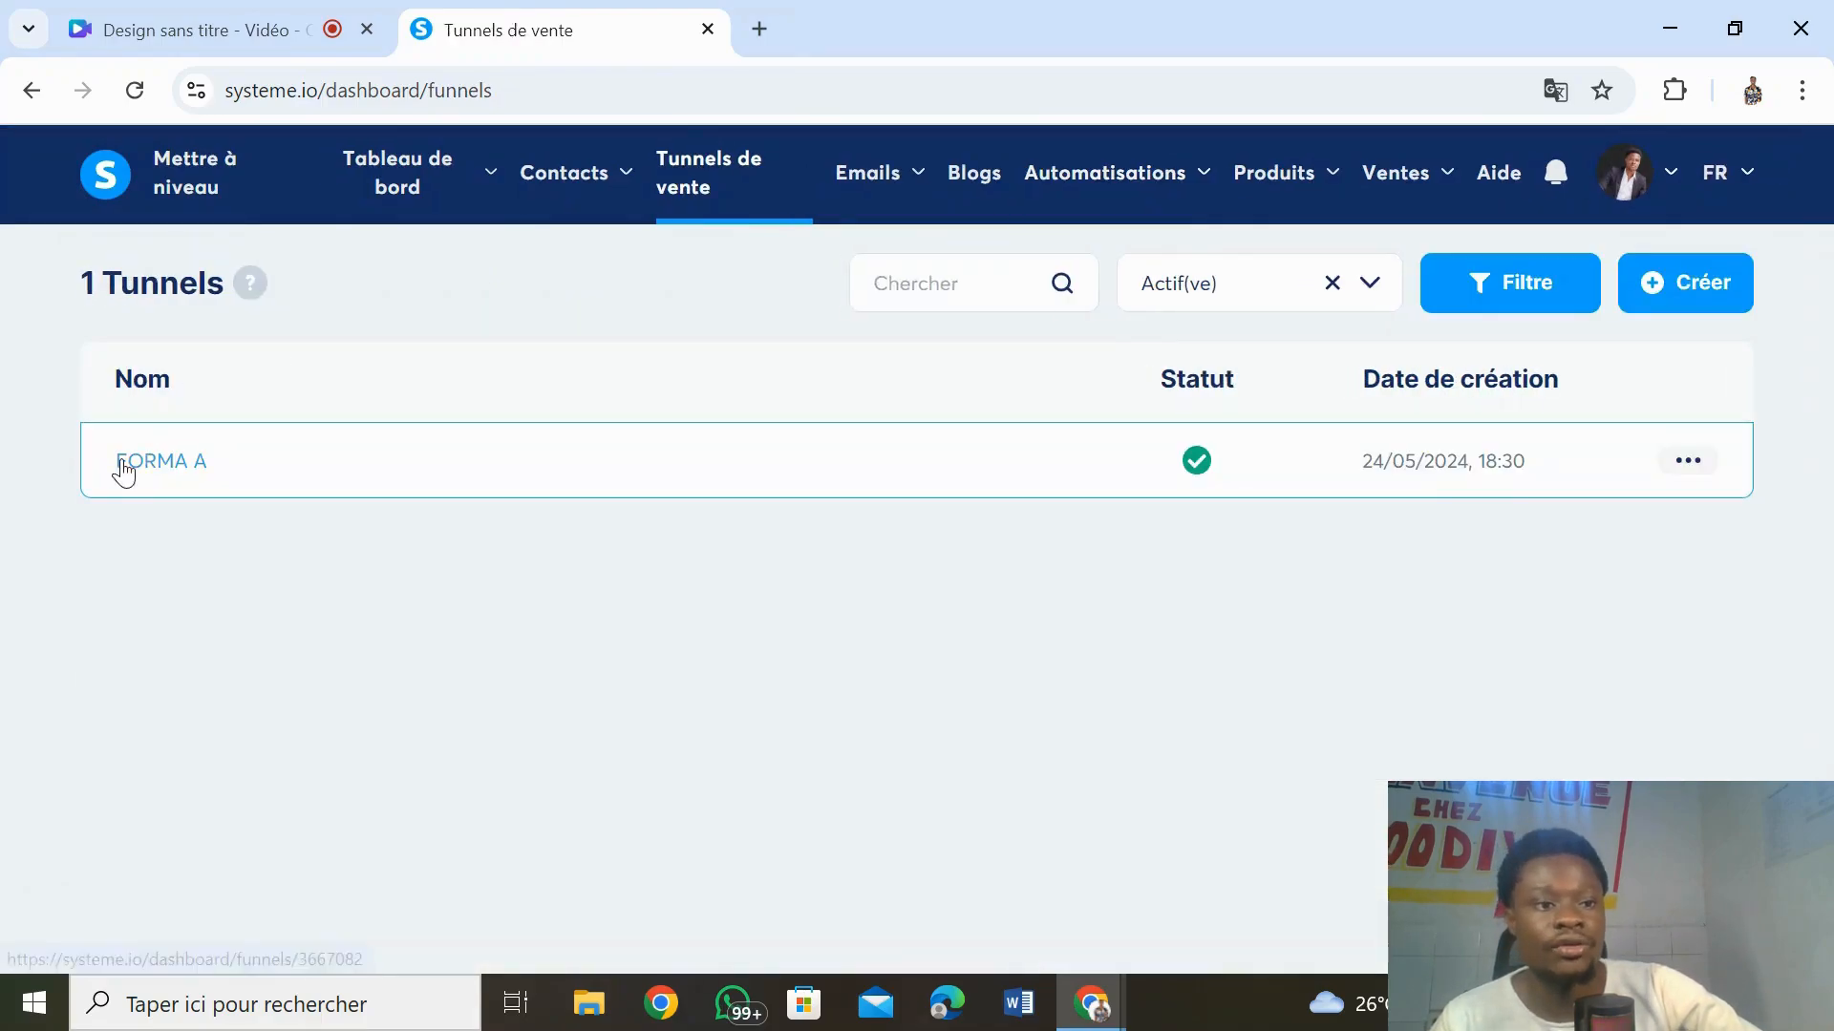
click(124, 466)
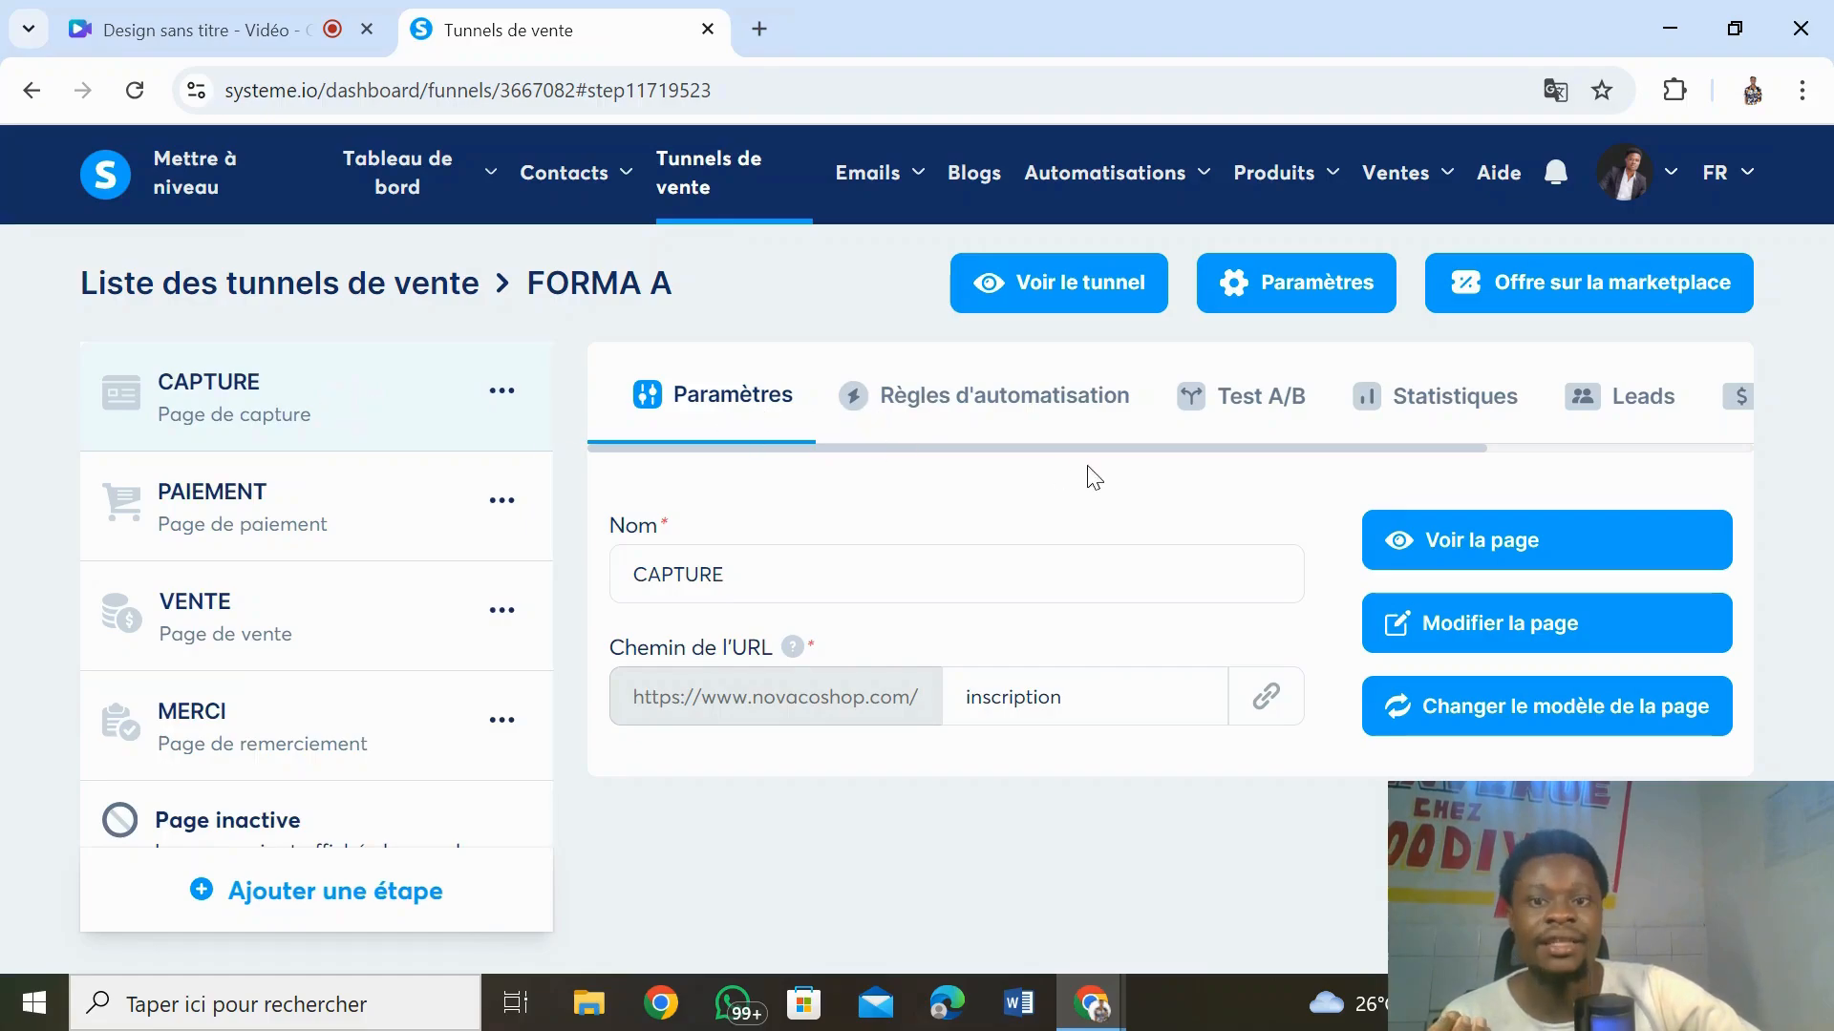
click(1018, 389)
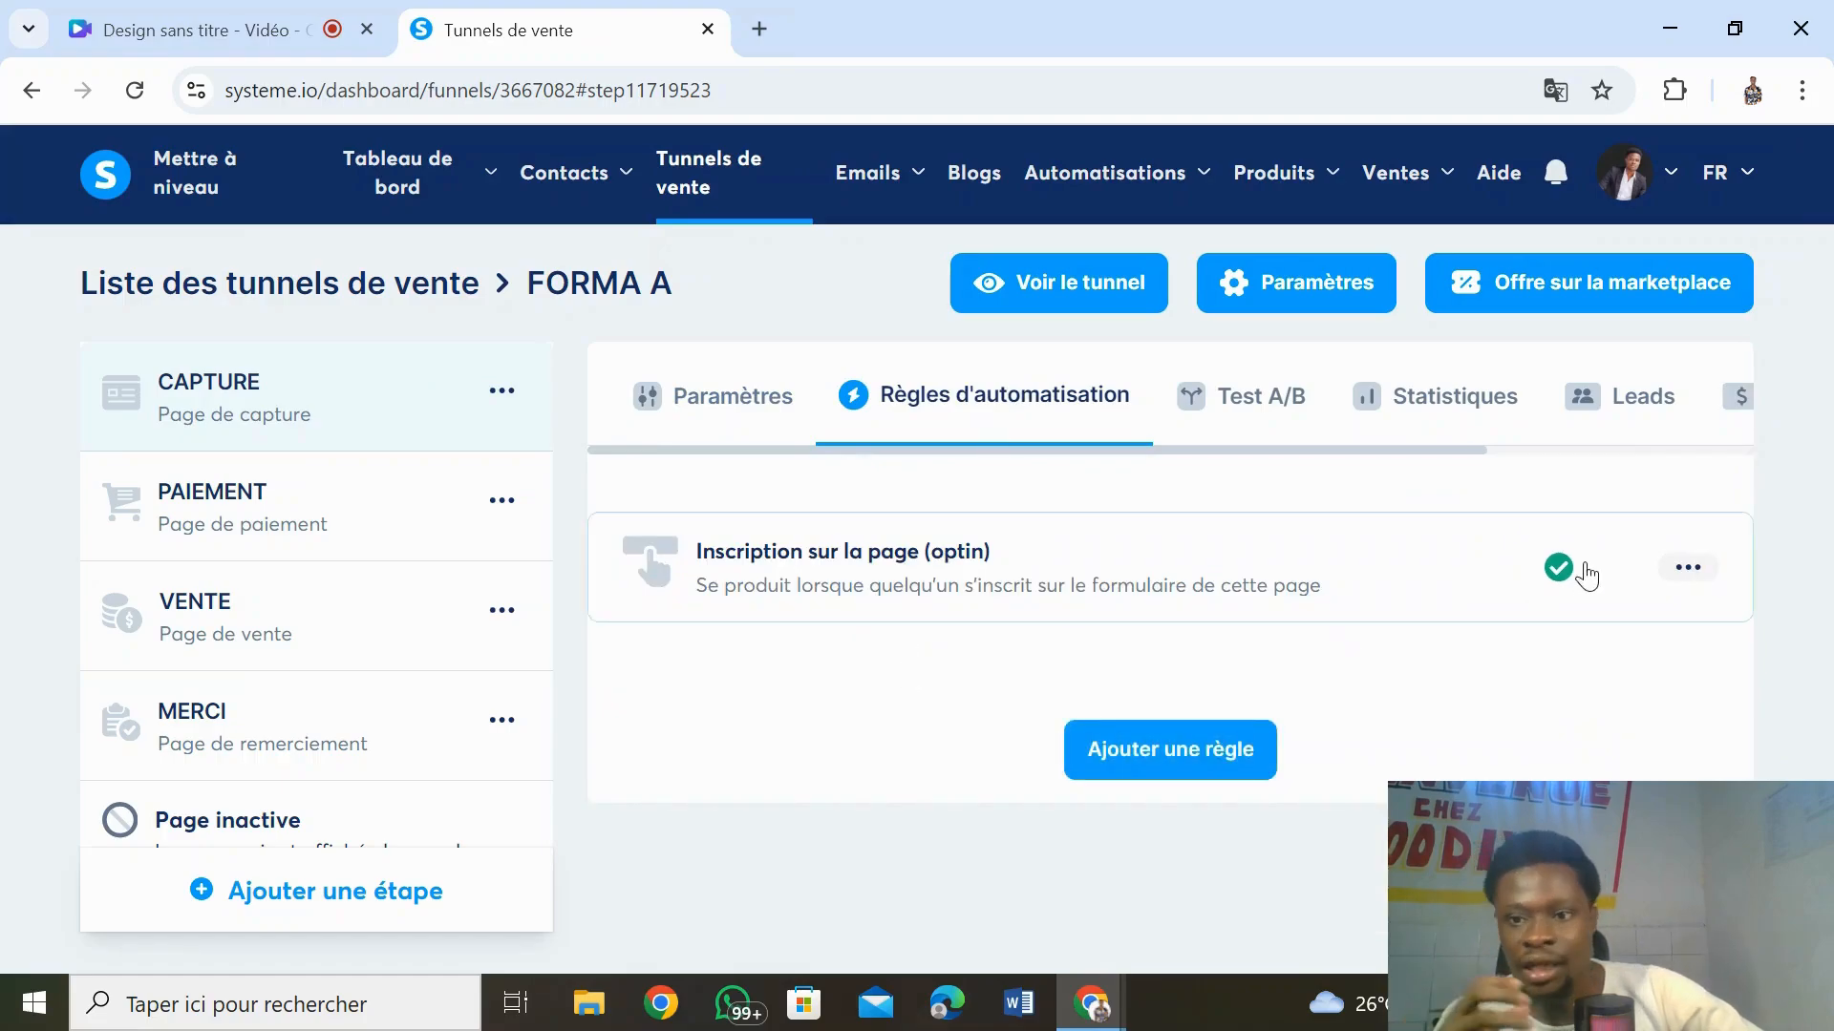
- Check the existing optin rule's options, then try to add a "Page visitée" rule to the CAPTURE step
click(1692, 583)
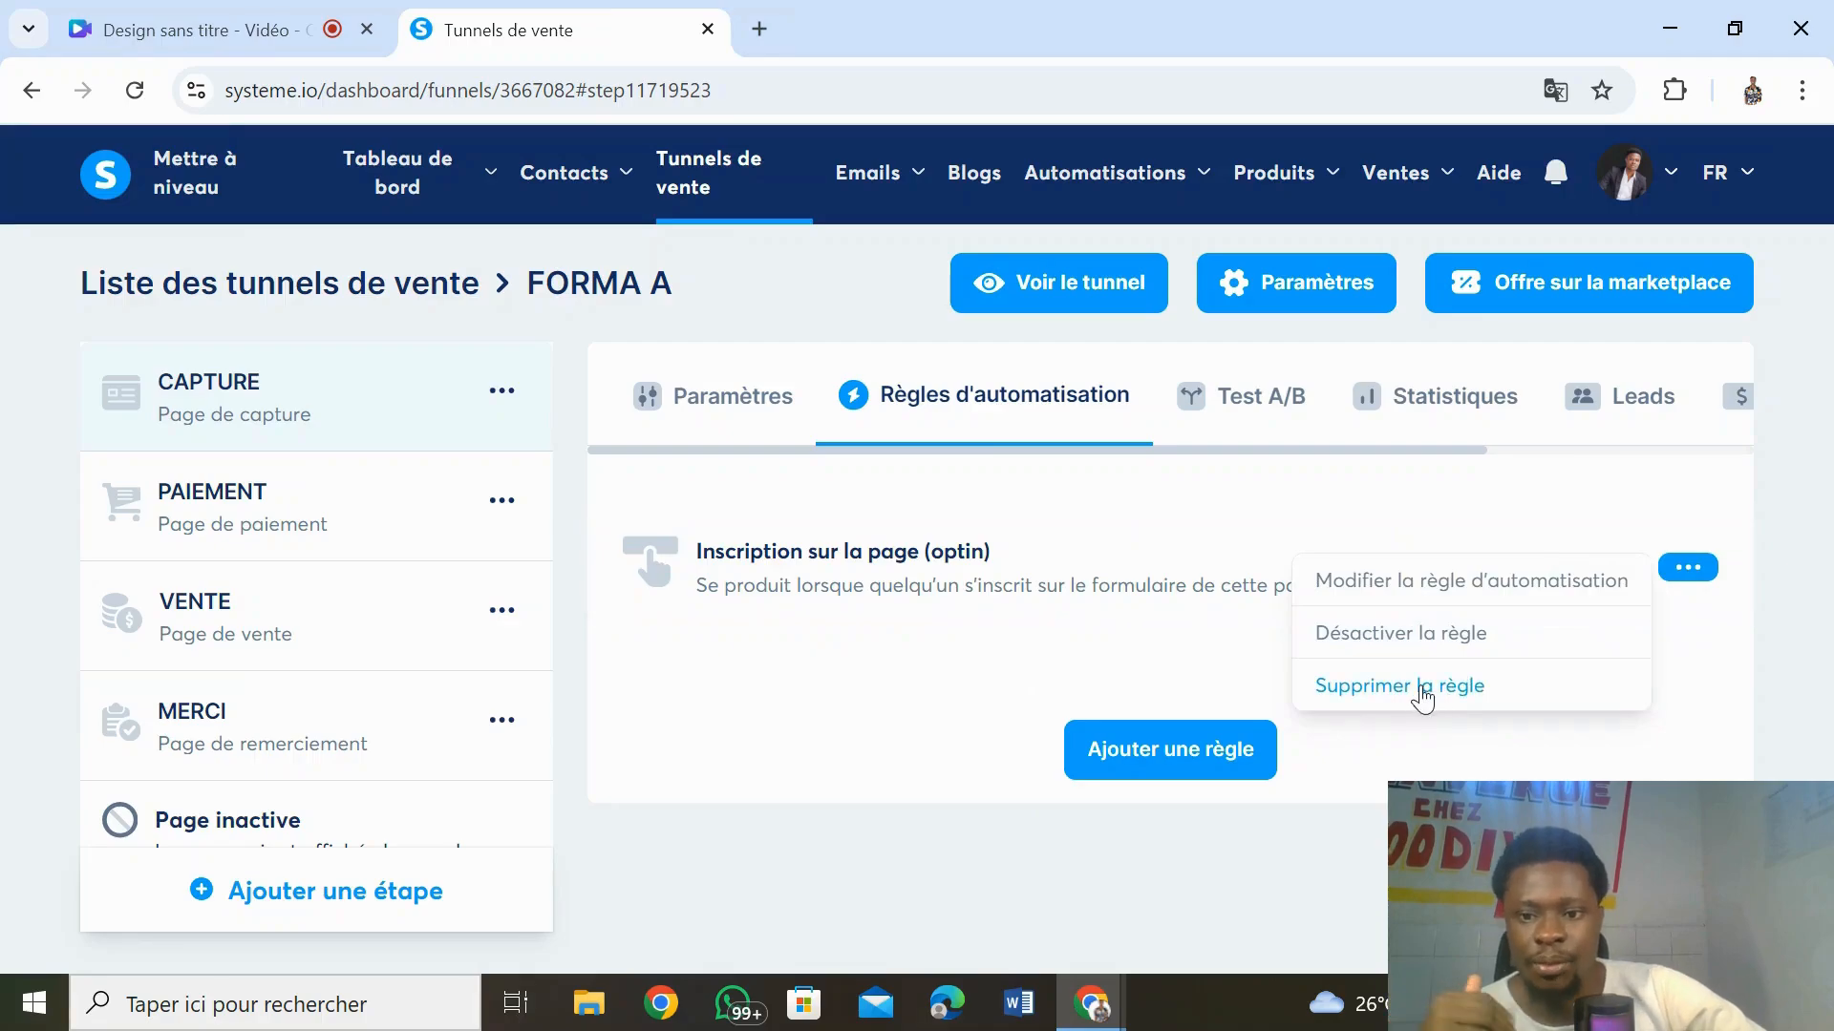
click(970, 692)
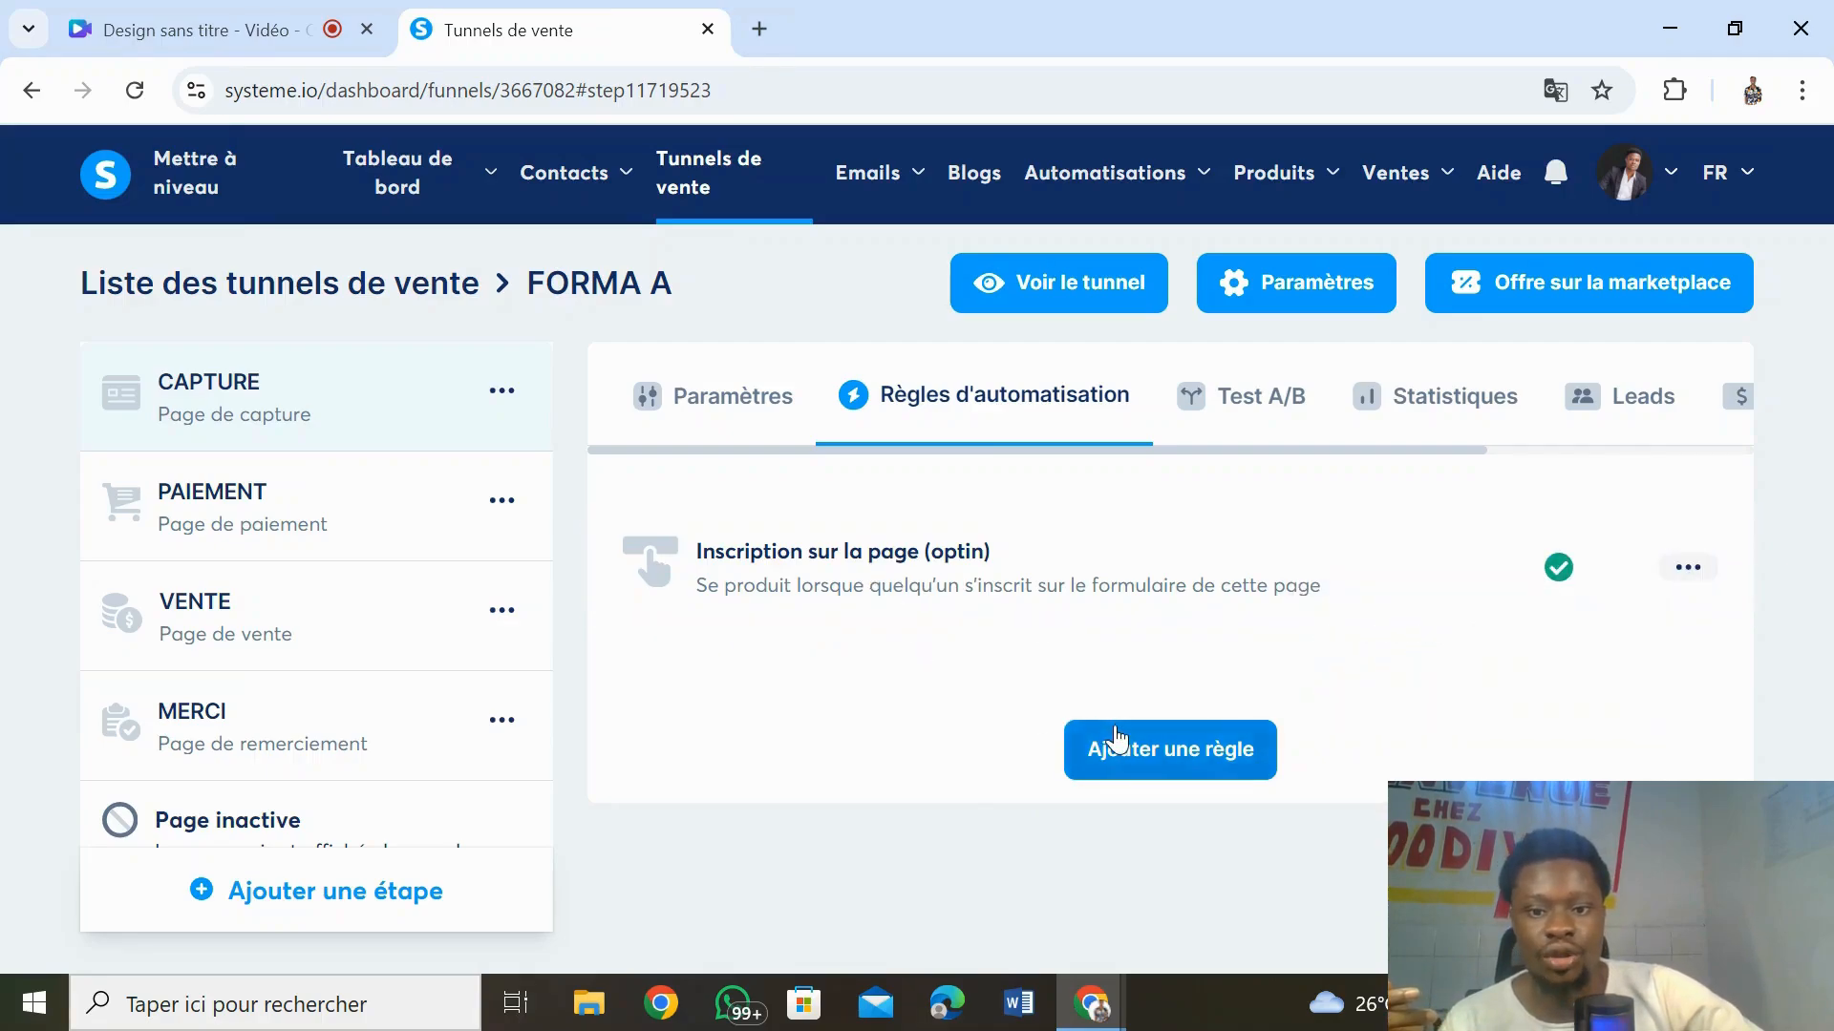
click(1117, 738)
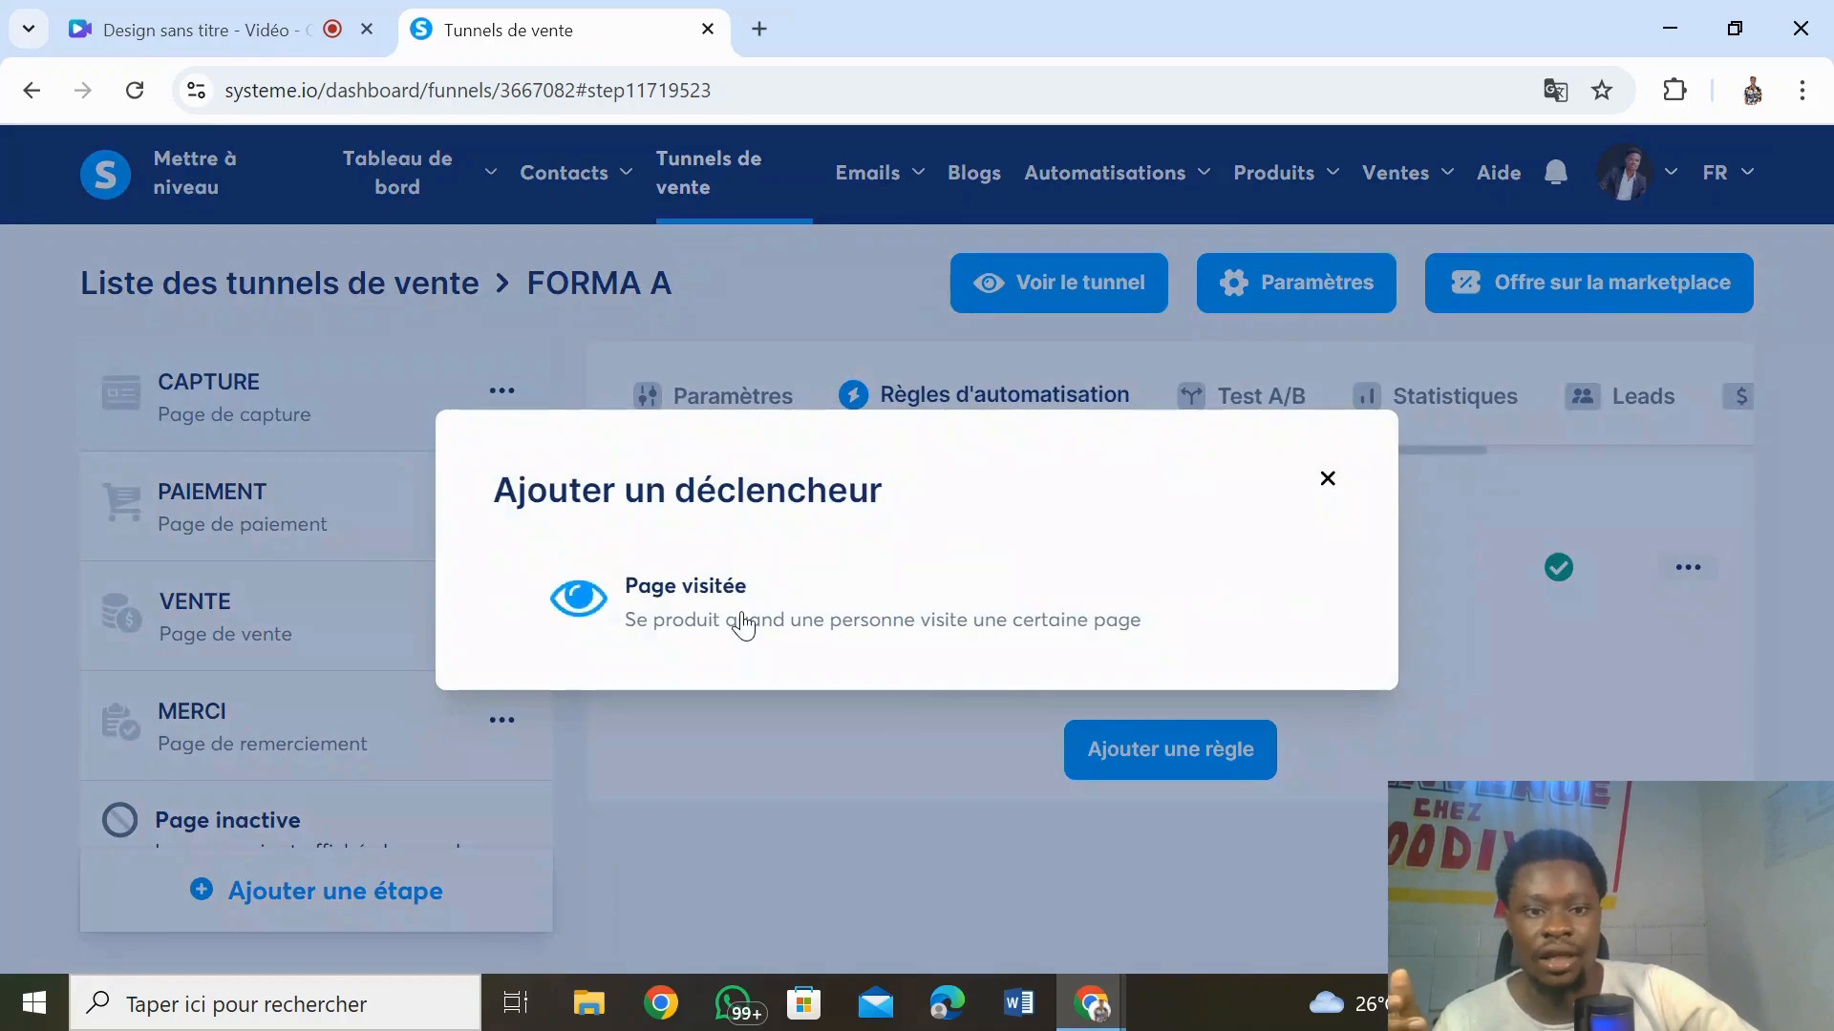
click(904, 605)
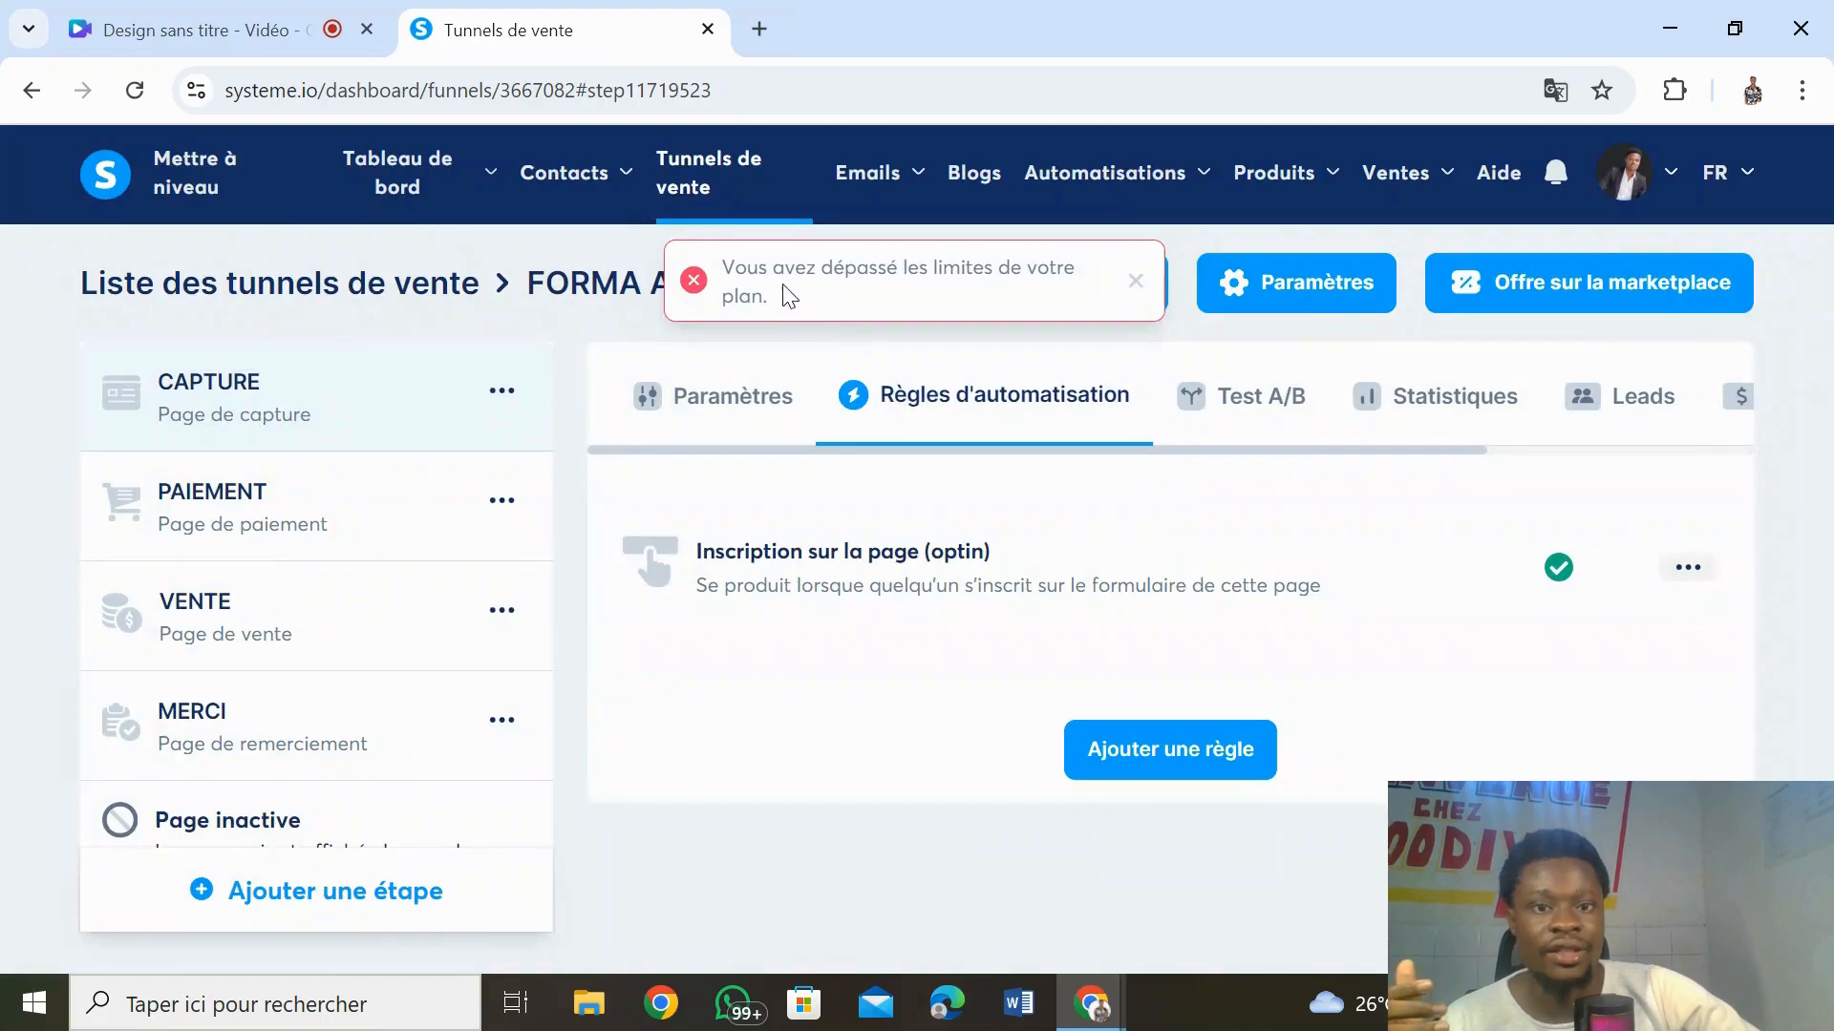
- Delete the existing "Inscription sur la page (optin)" rule from the CAPTURE step
click(1703, 574)
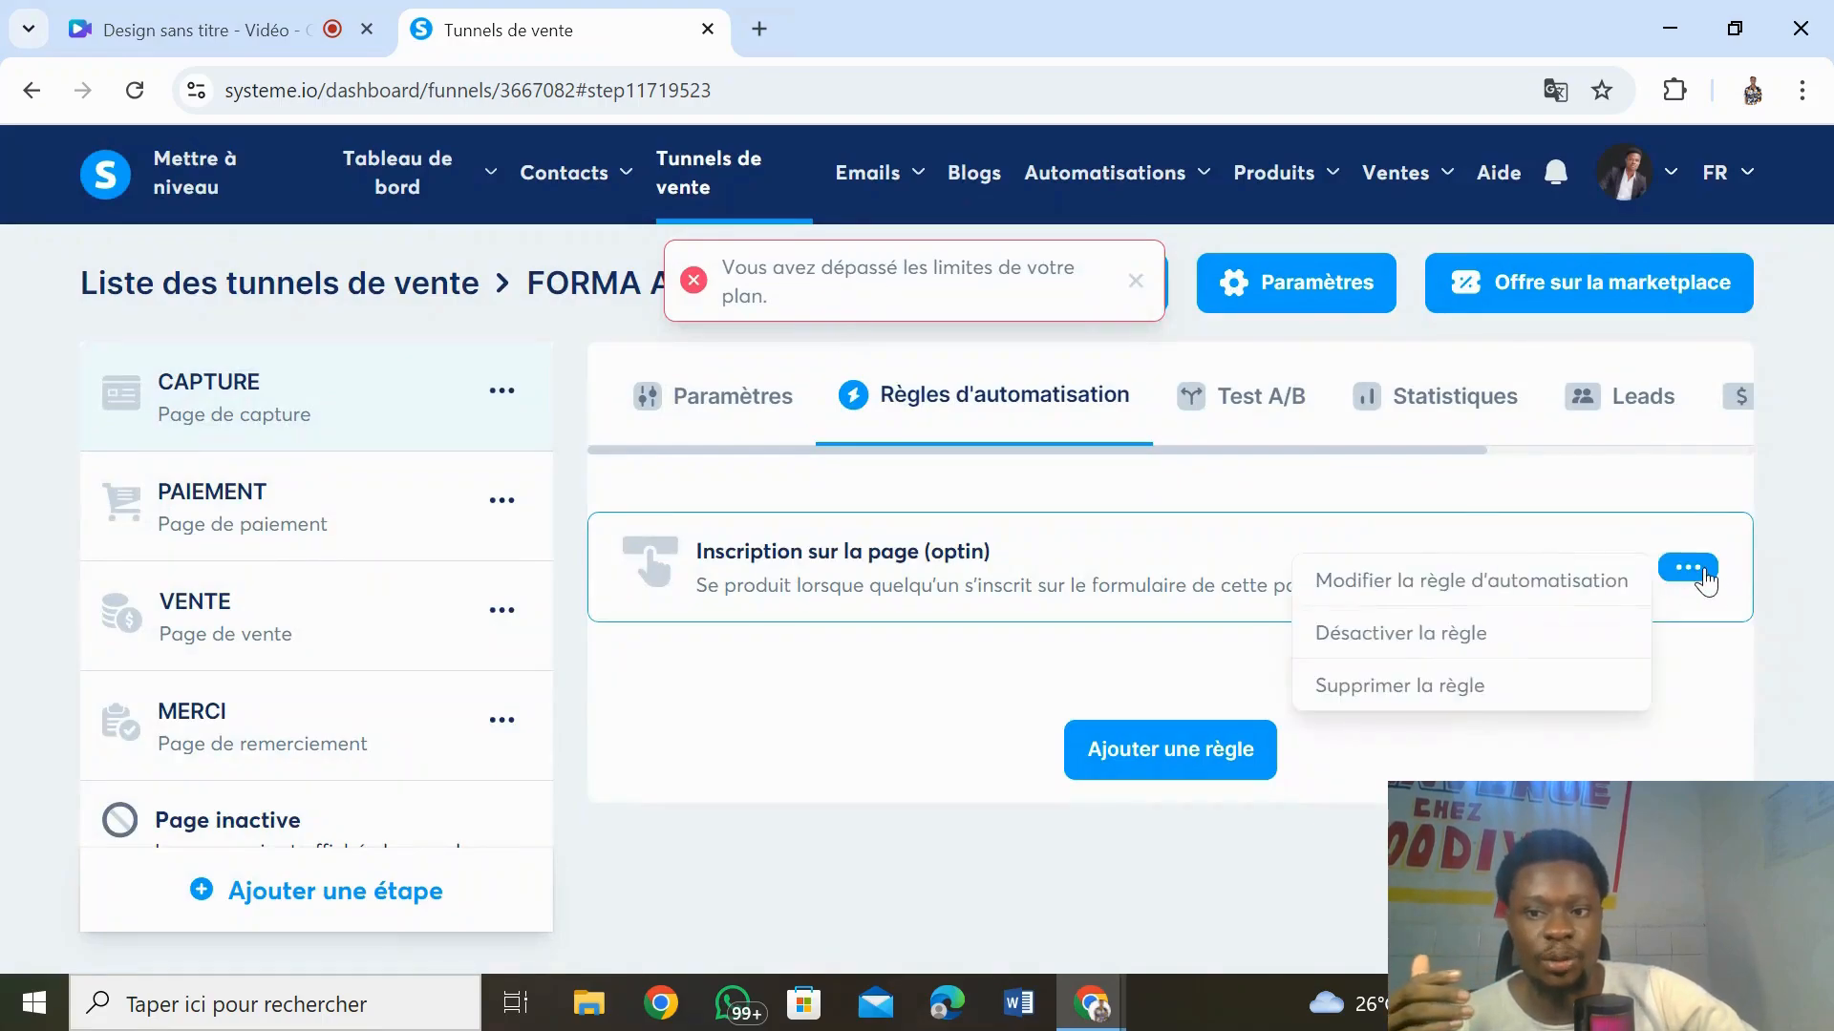
click(1382, 684)
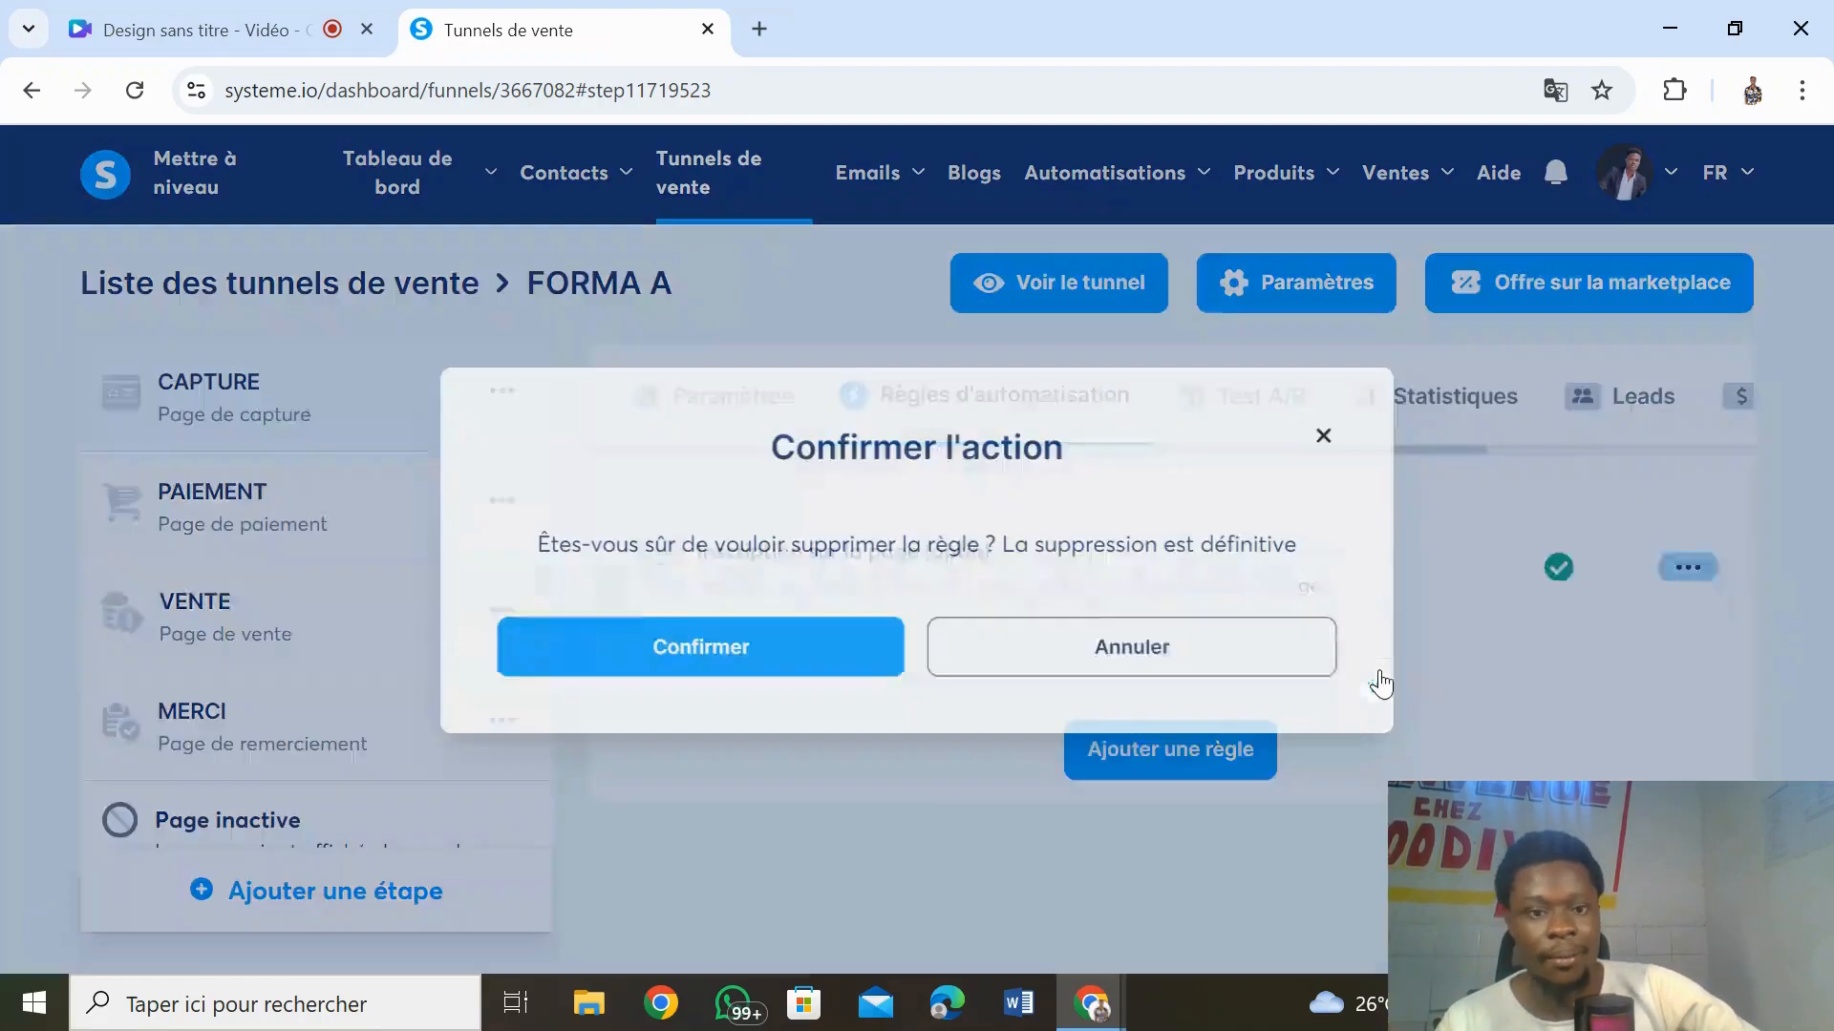
click(763, 681)
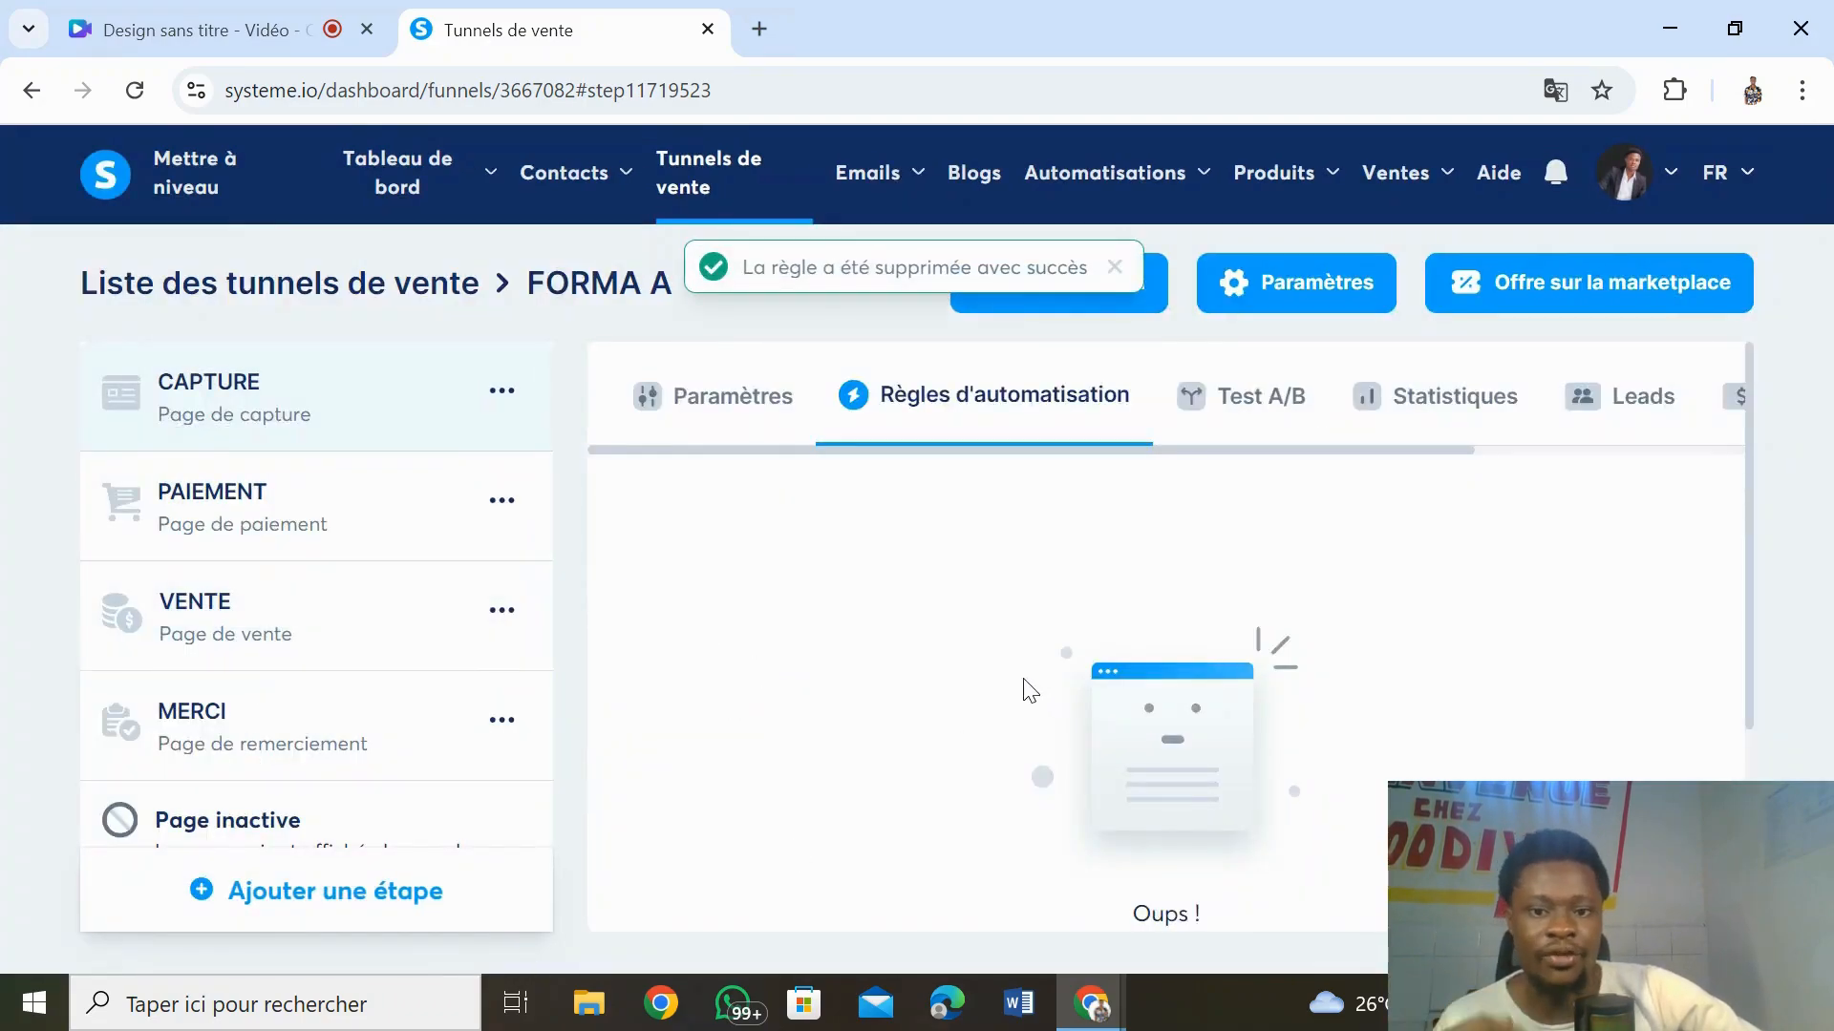
- Add a new rule to the CAPTURE step with the "Inscription sur la page (optin)" trigger
drag(1747, 578, 1751, 755)
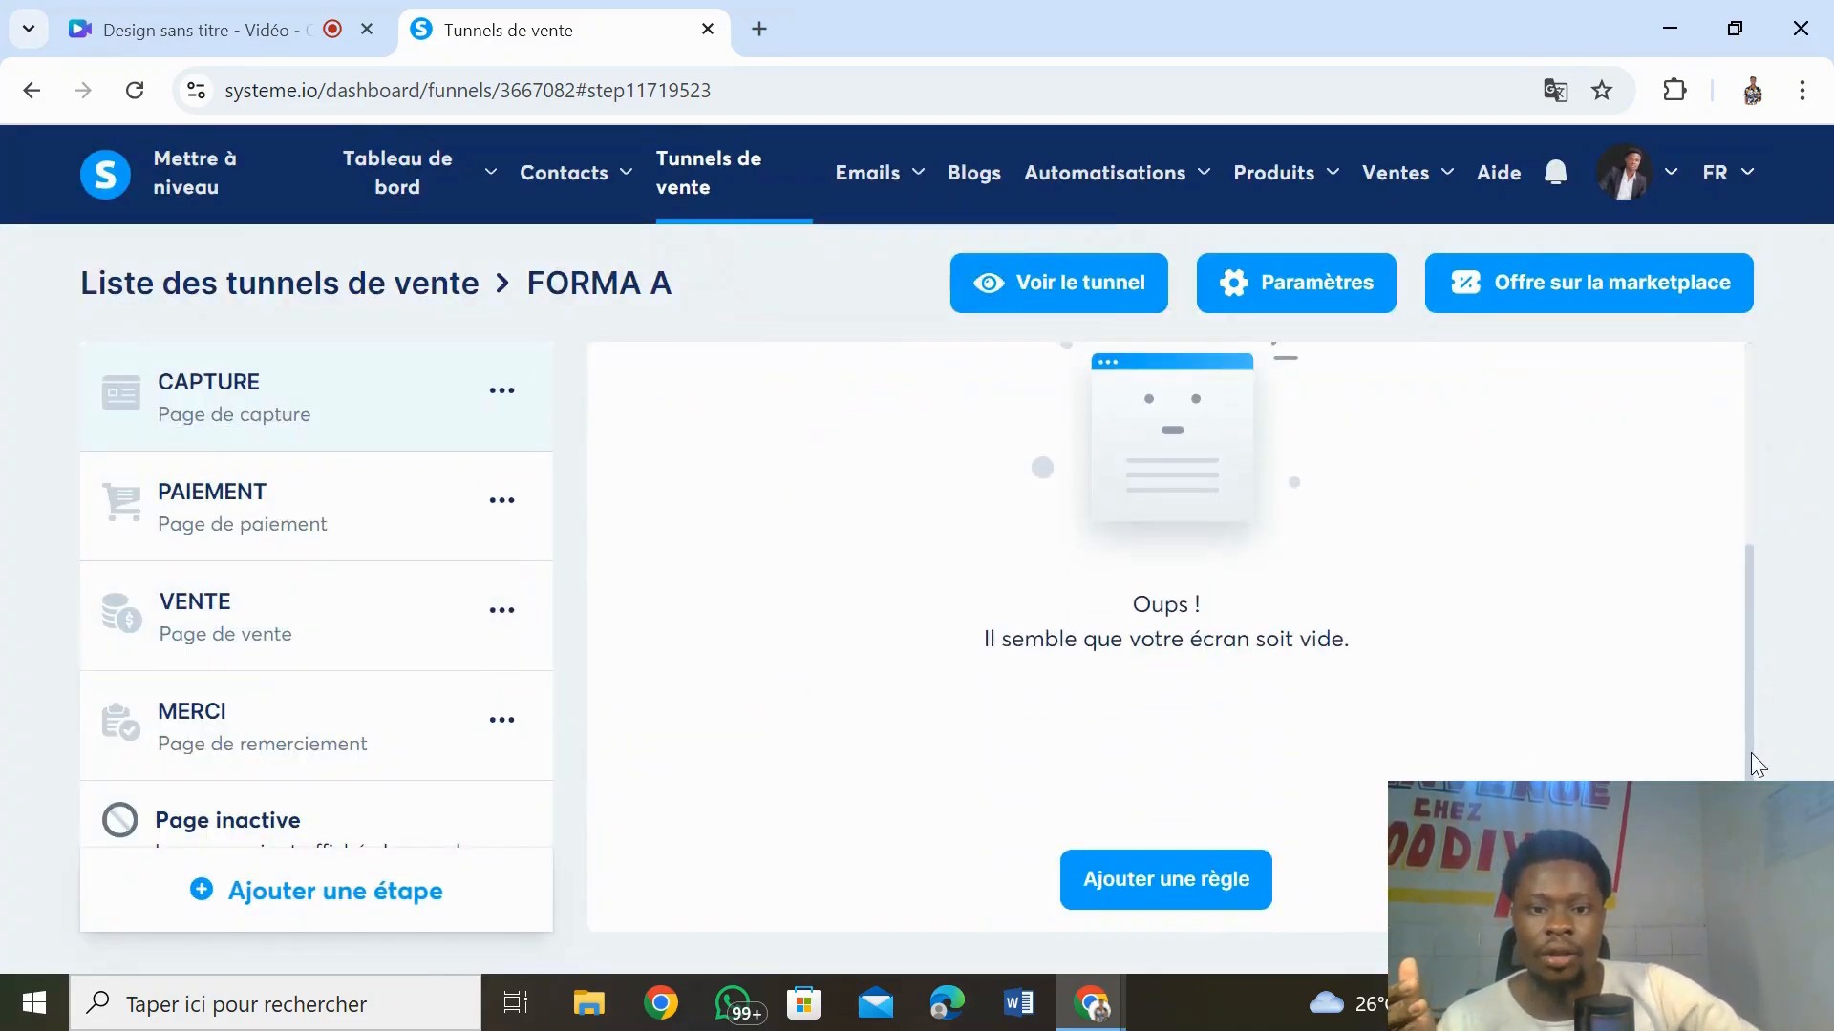
click(1180, 884)
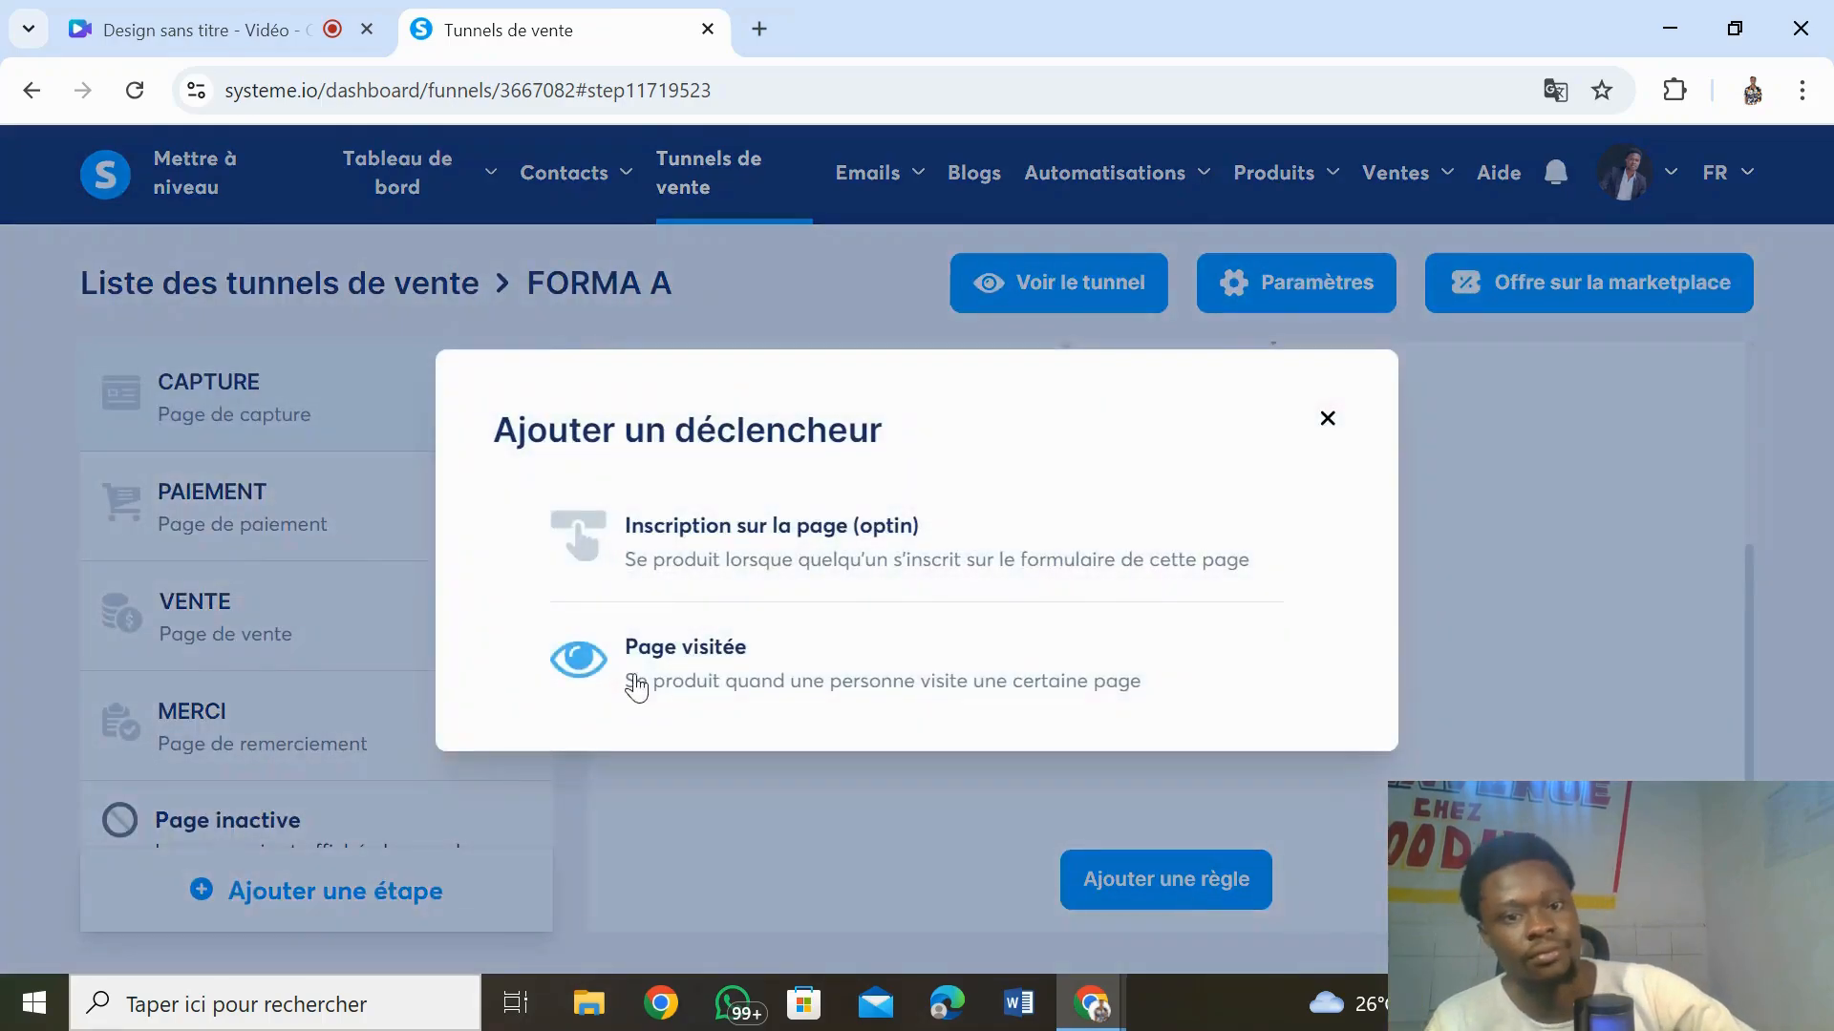
click(918, 569)
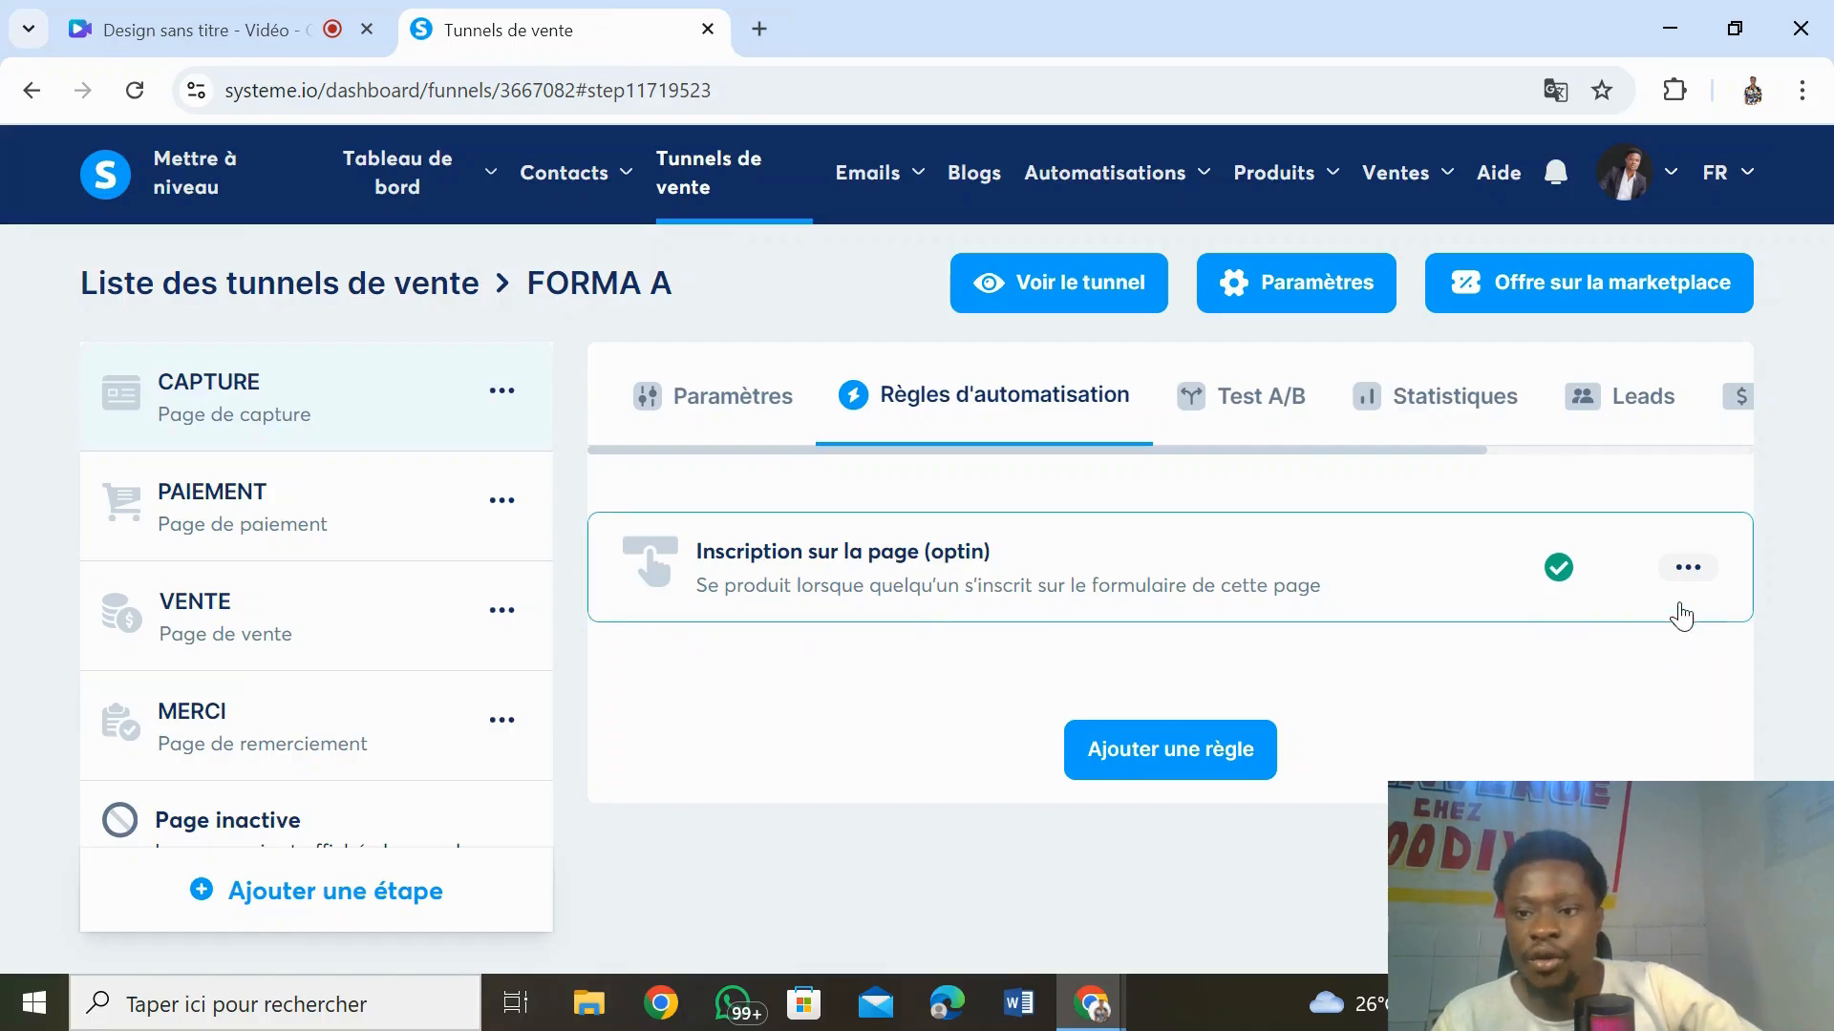
- Edit the new optin rule and add an "Ajouter un tag" action with the Affiliation tag
click(1686, 568)
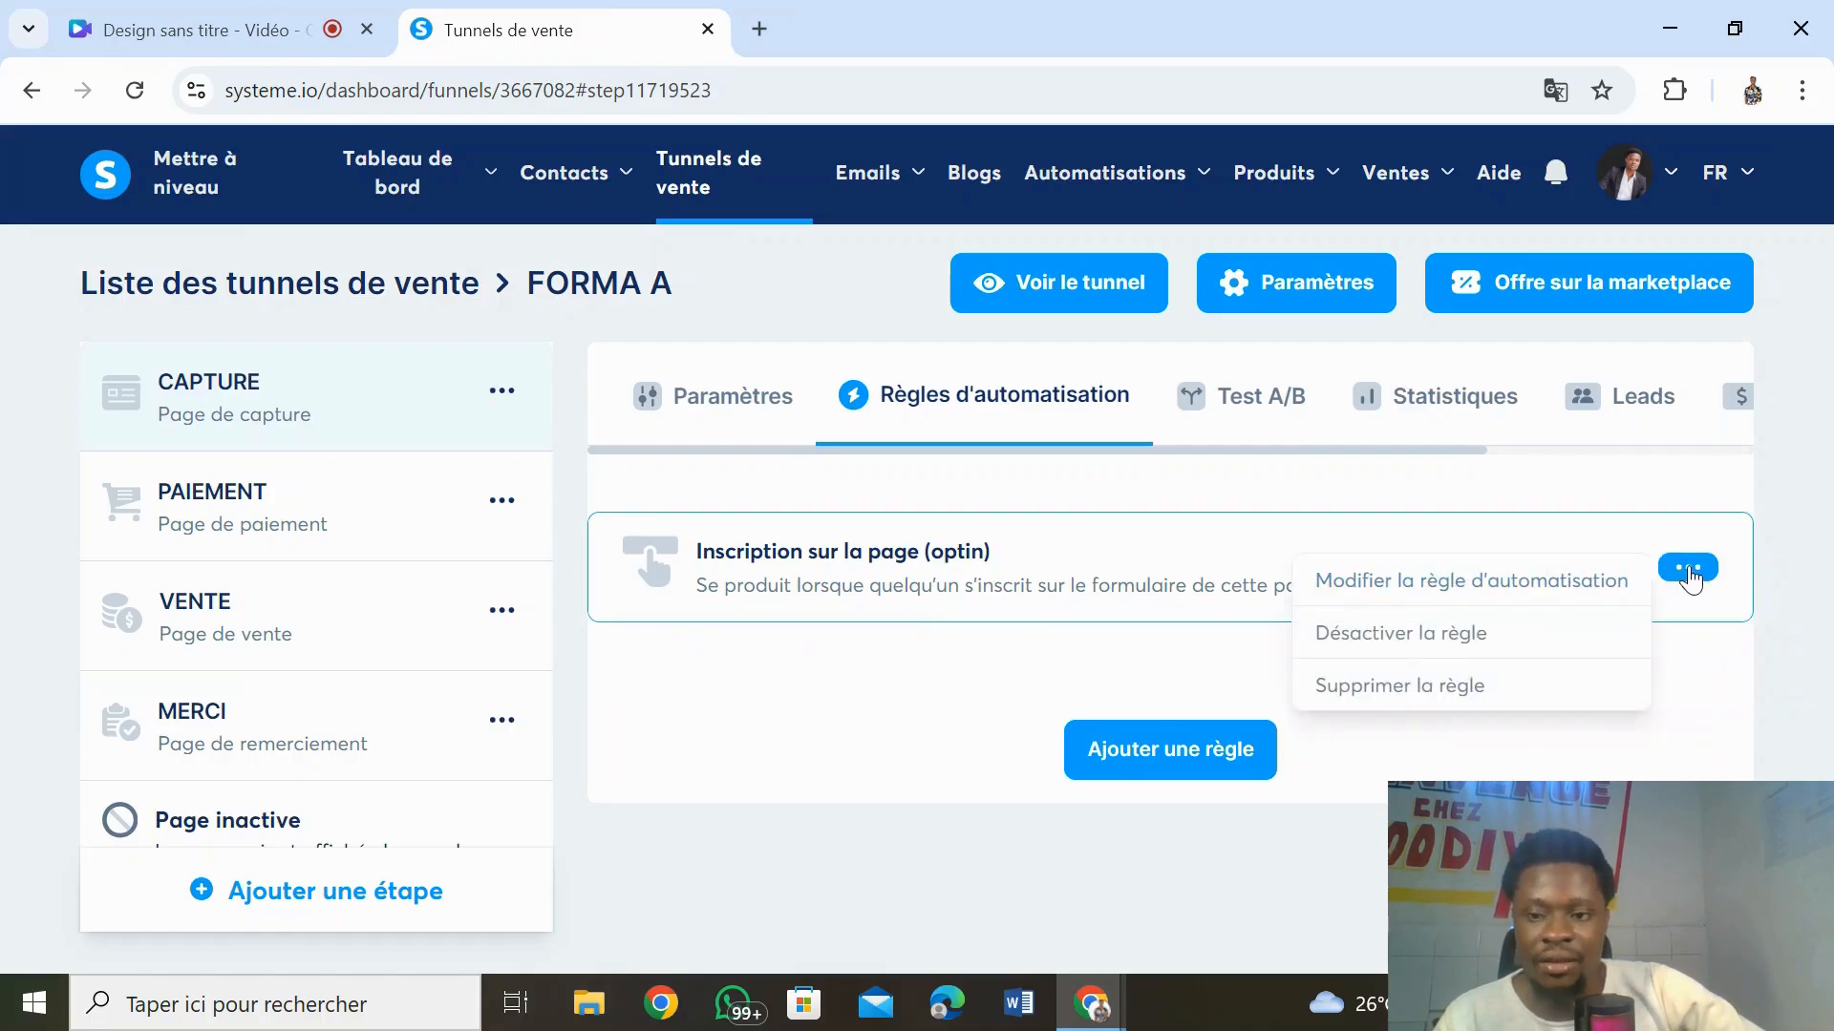
click(1480, 584)
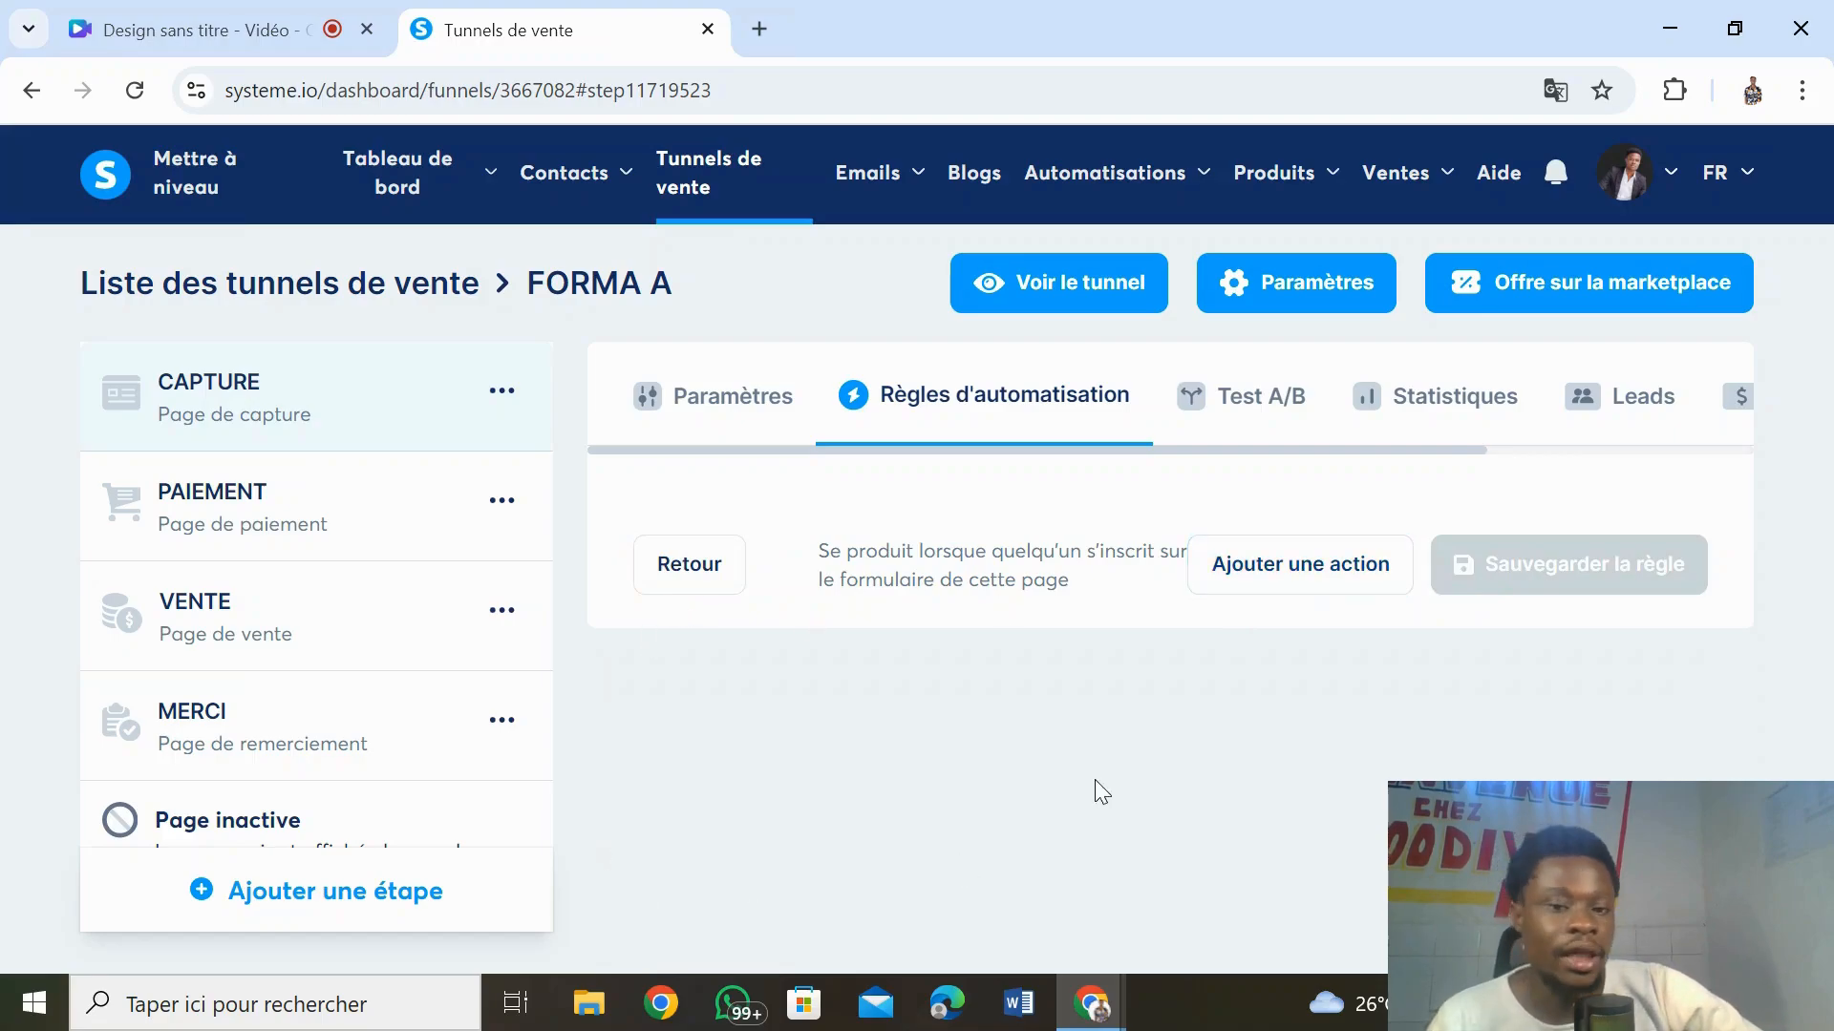
click(1365, 561)
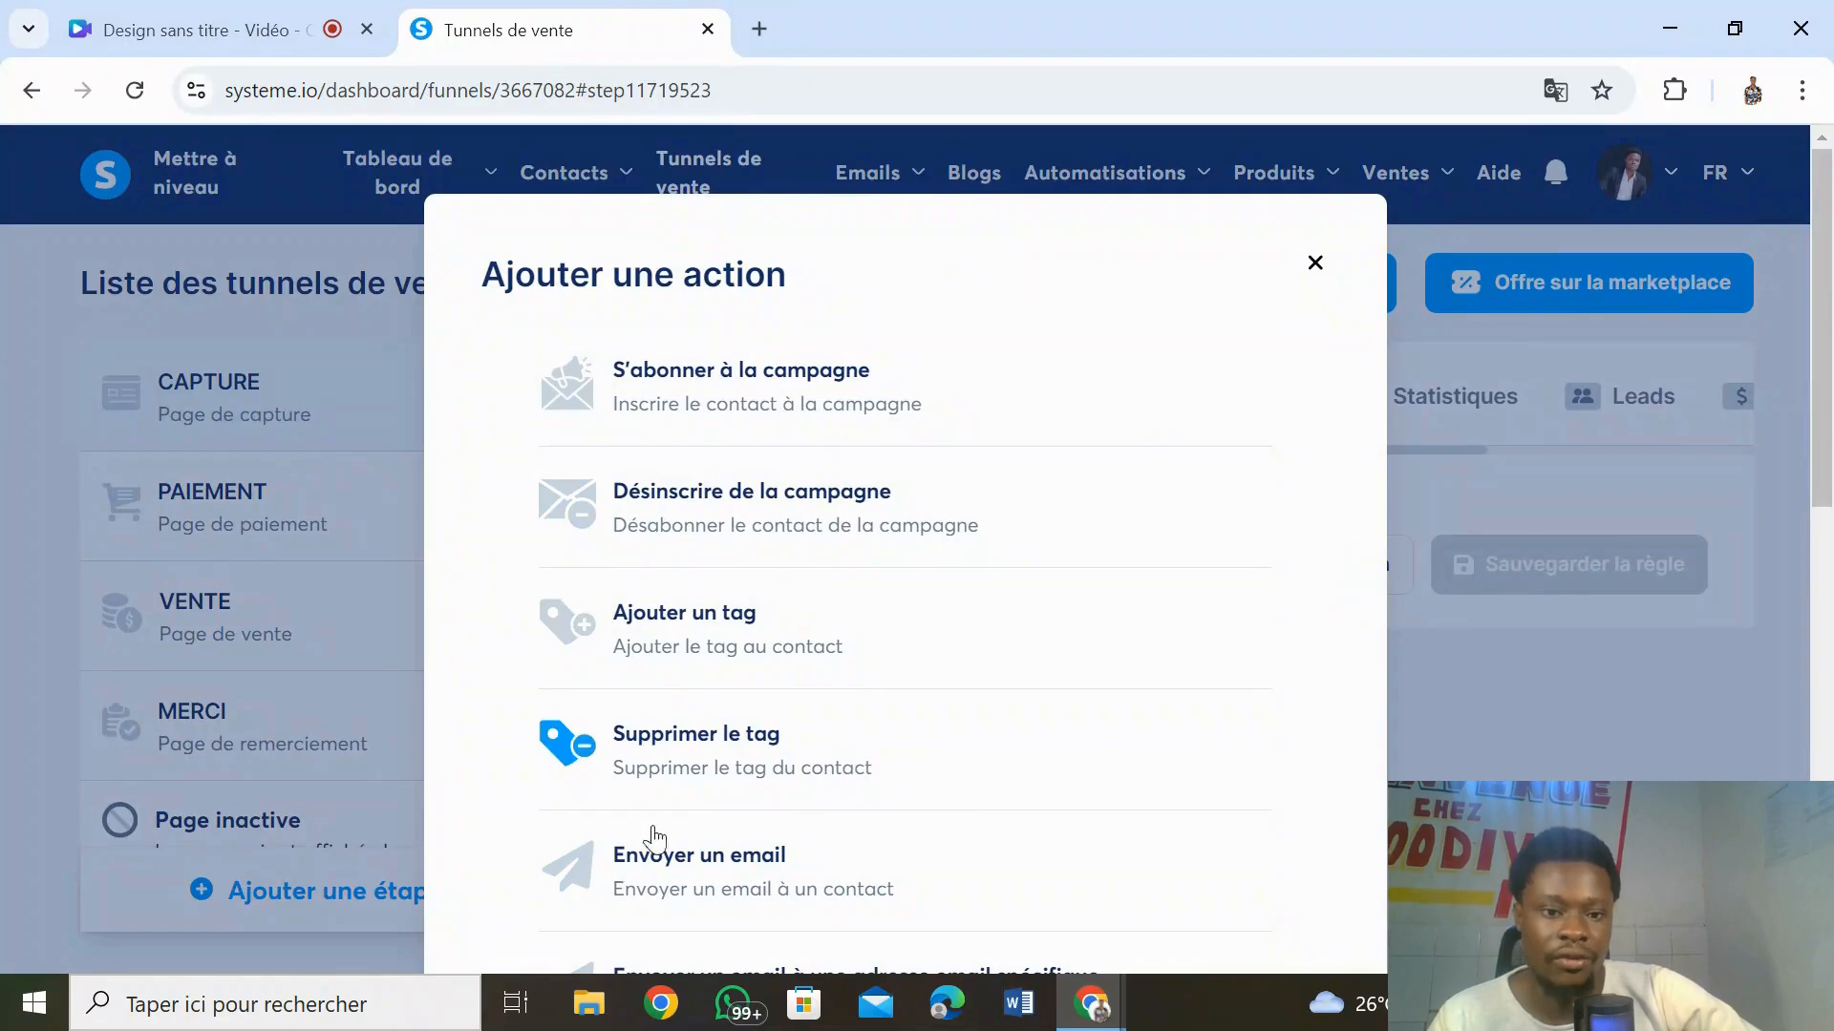
click(704, 626)
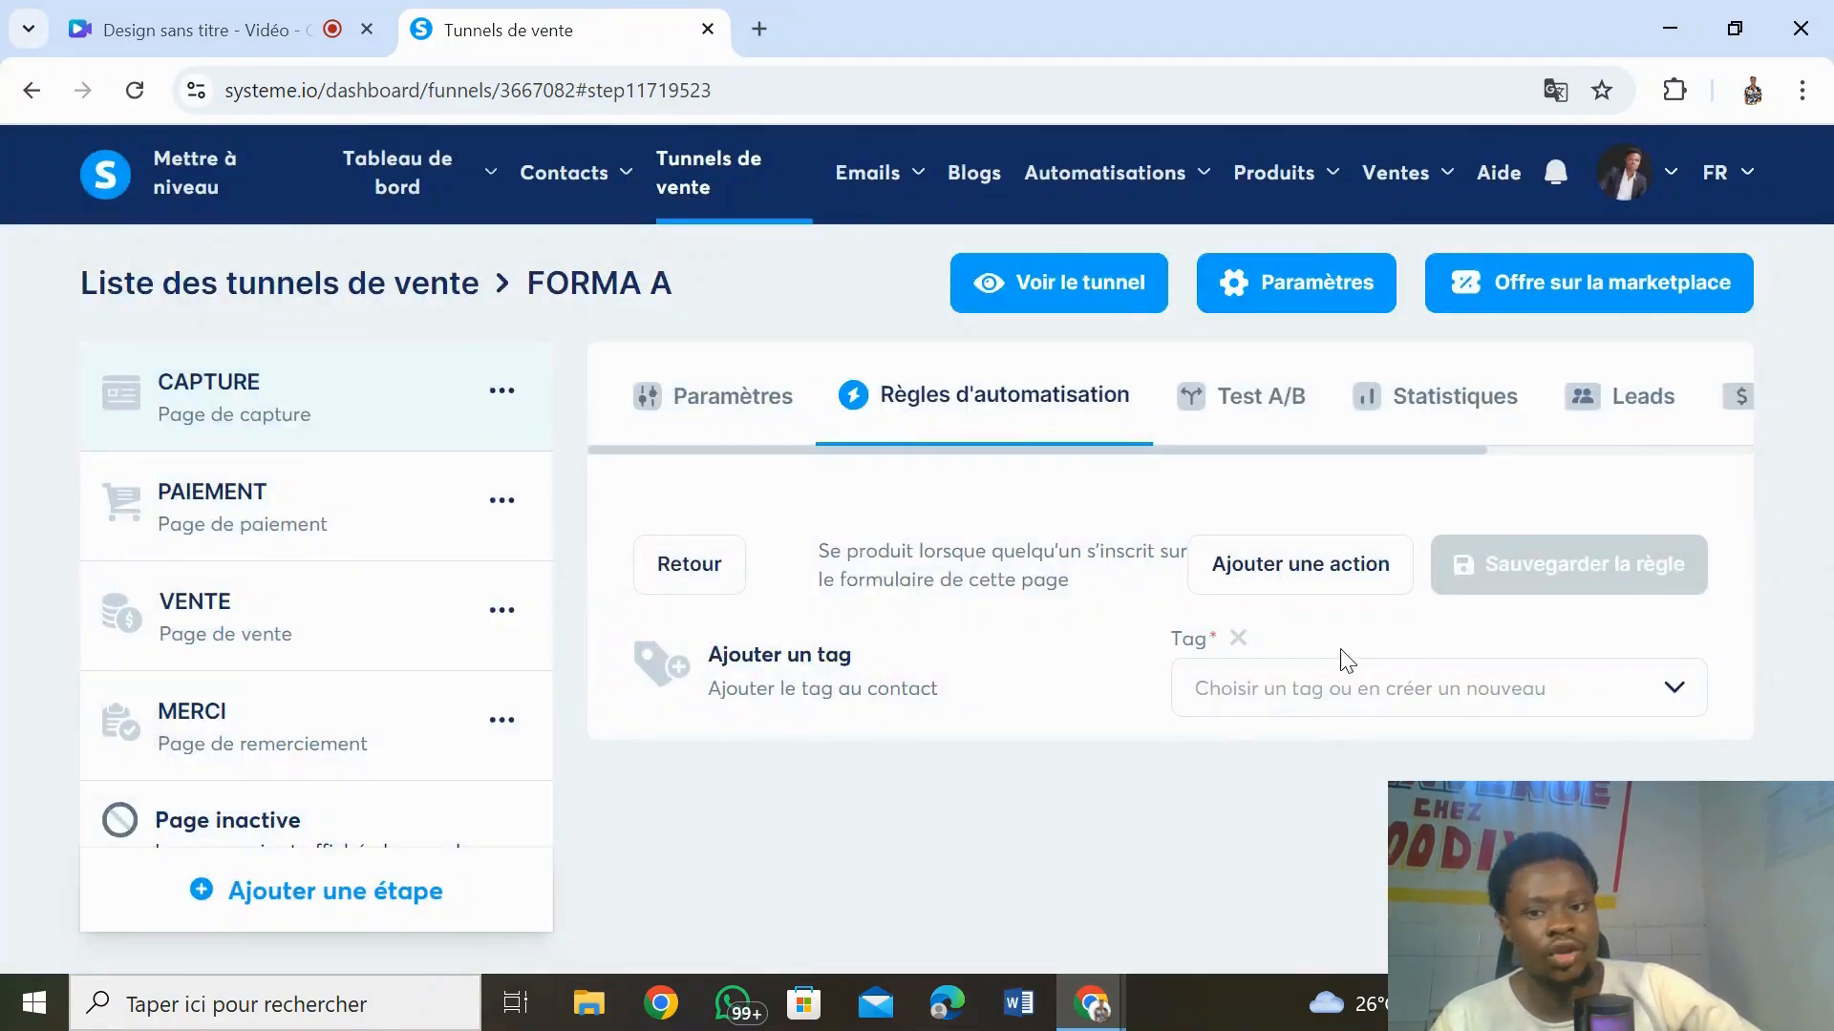
click(1256, 691)
click(1252, 752)
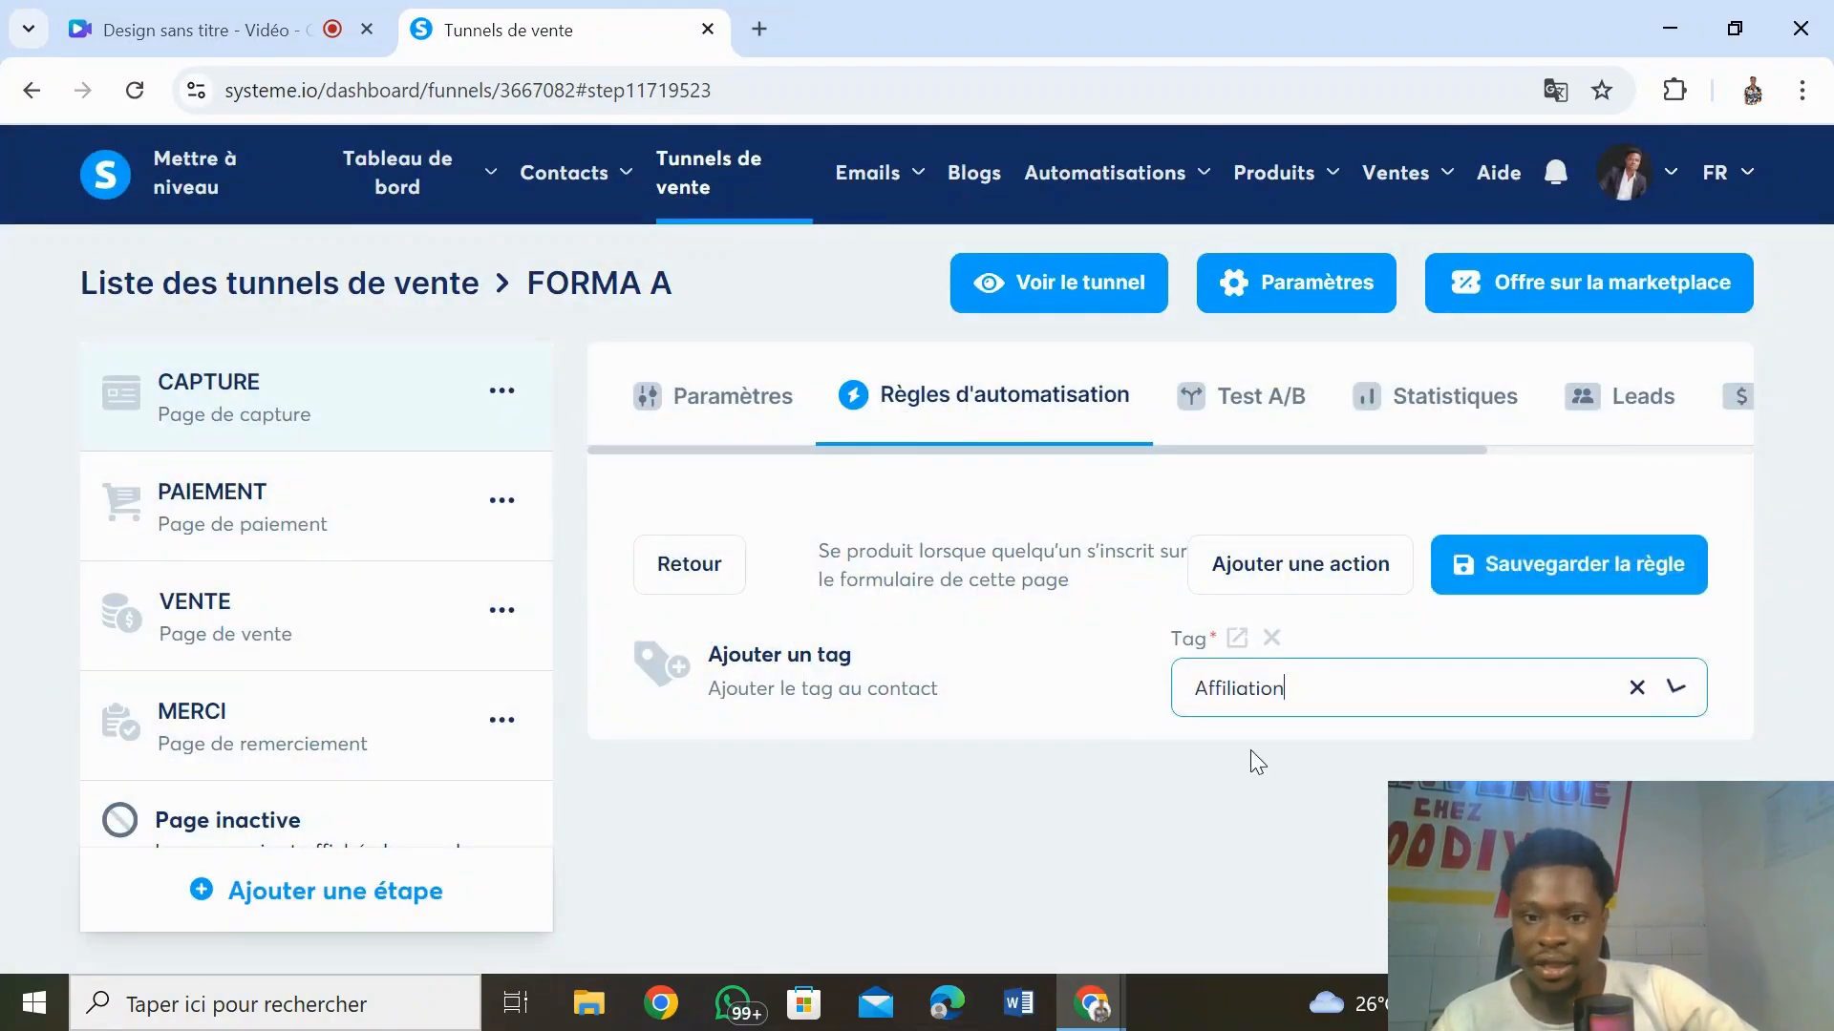
- Add an "Envoyer un email" action that sends the EXEMPLE email to the optin rule
click(1240, 590)
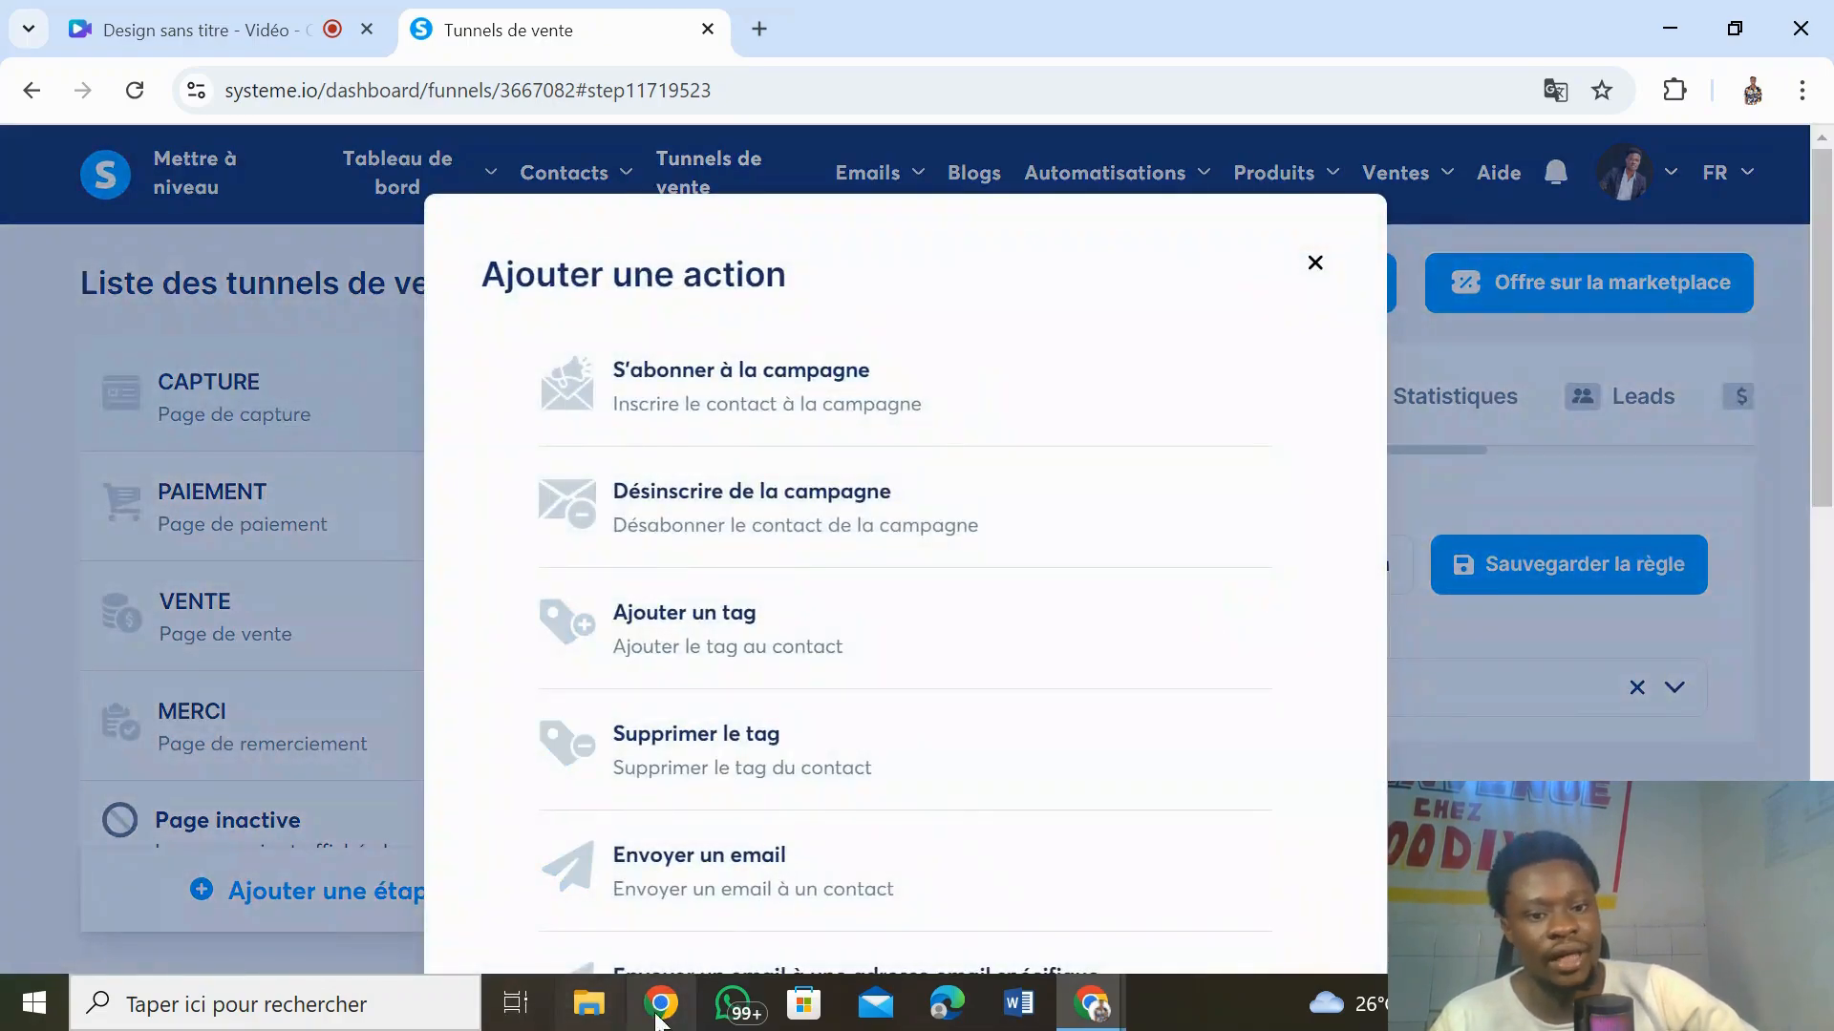
click(729, 887)
click(1404, 809)
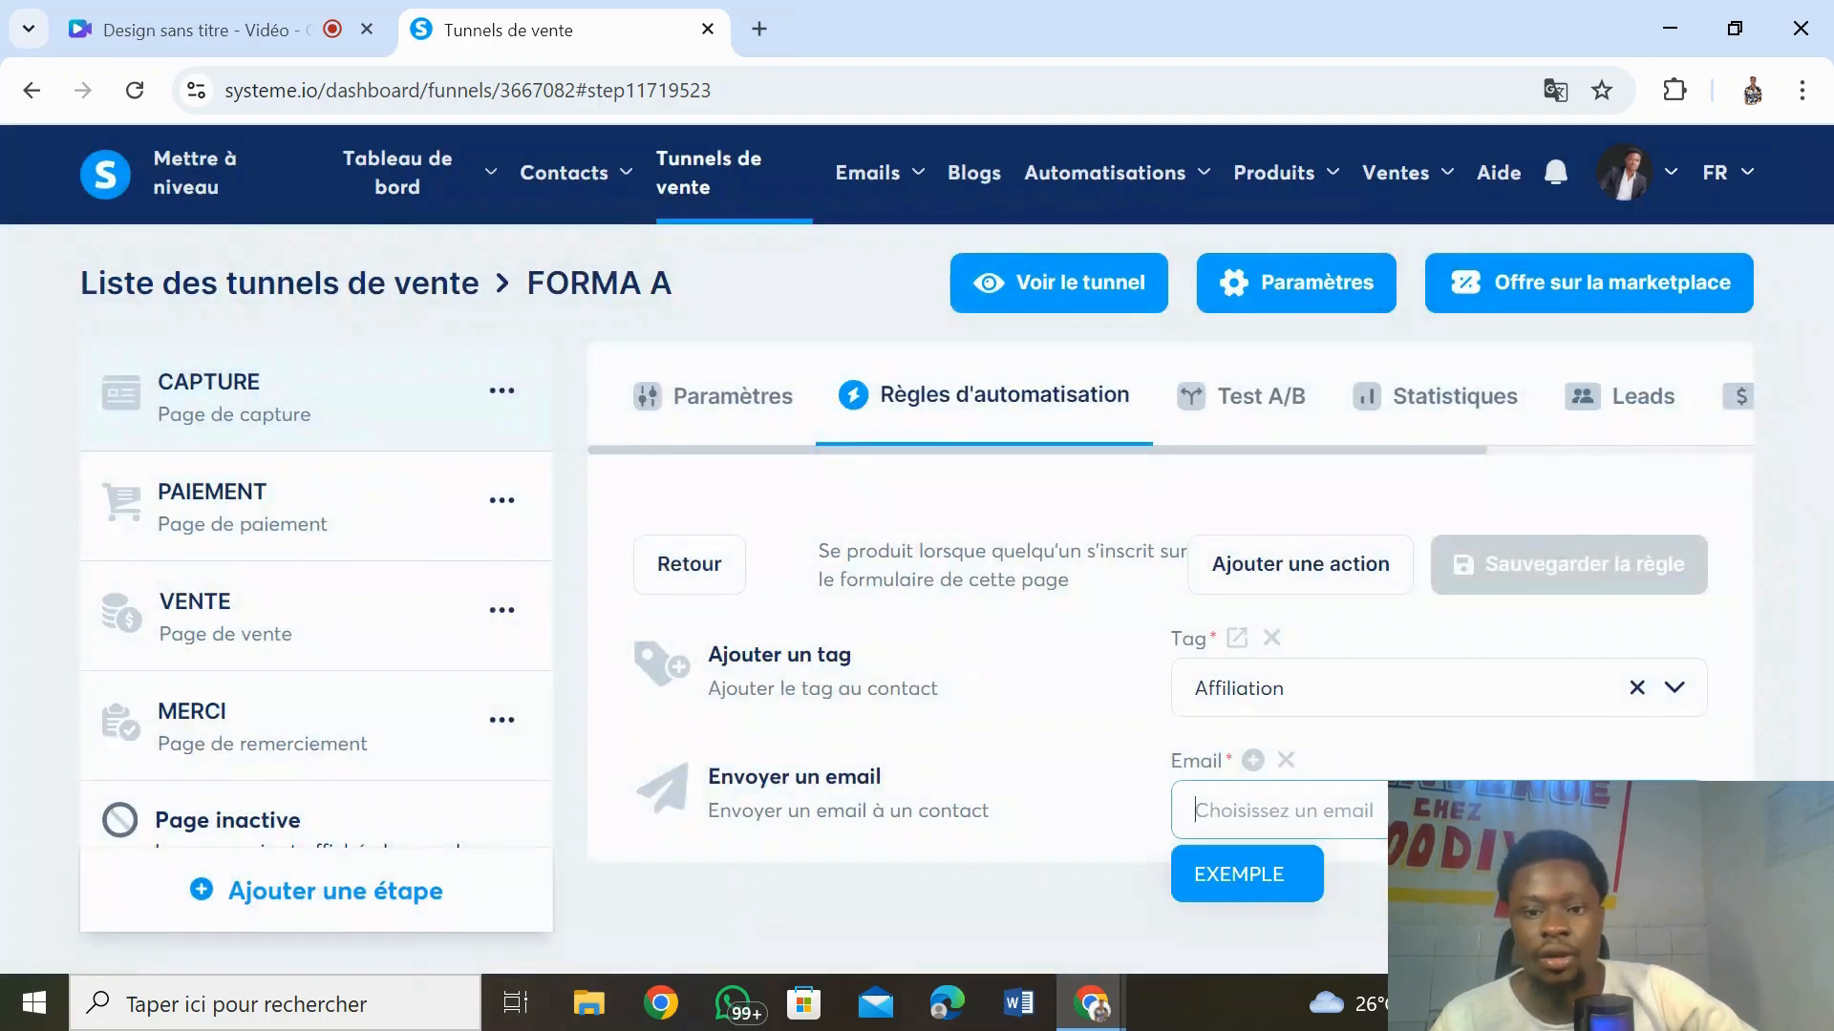
click(1320, 884)
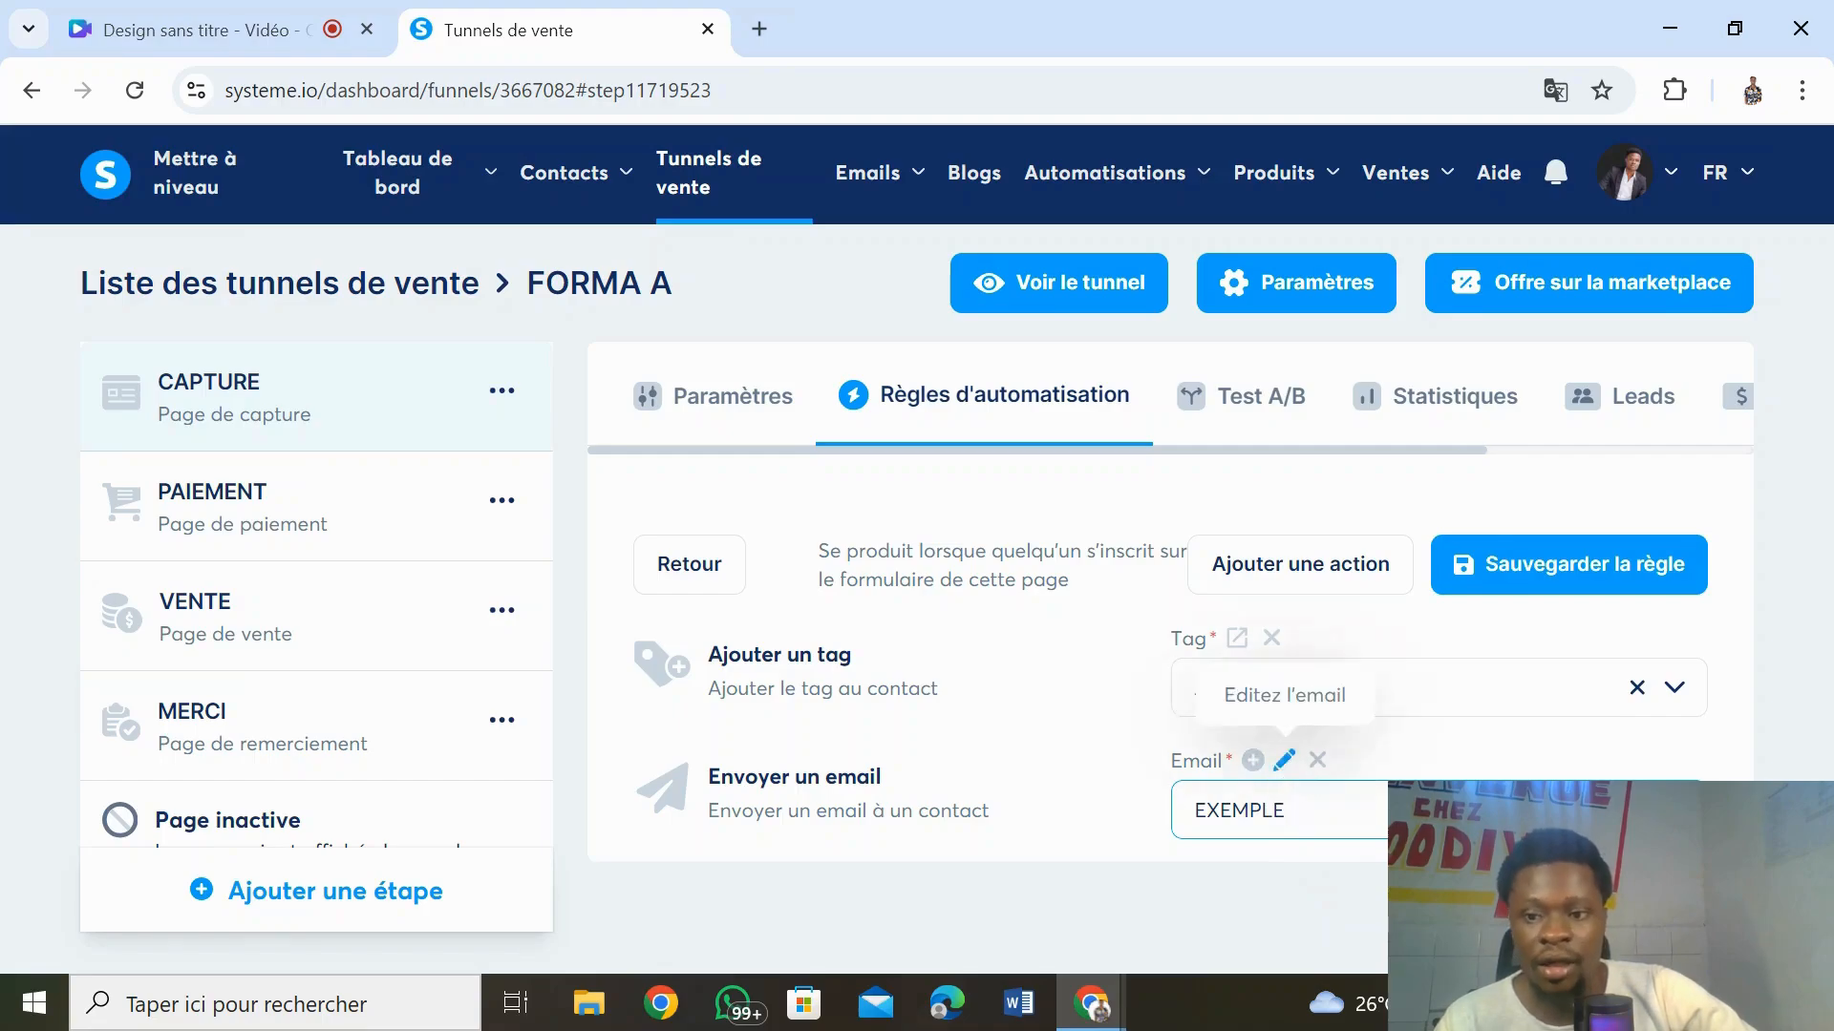
- Add a "S'abonner à la campagne" action with the SIO campaign to the CAPTURE step's rule and save it
click(1337, 558)
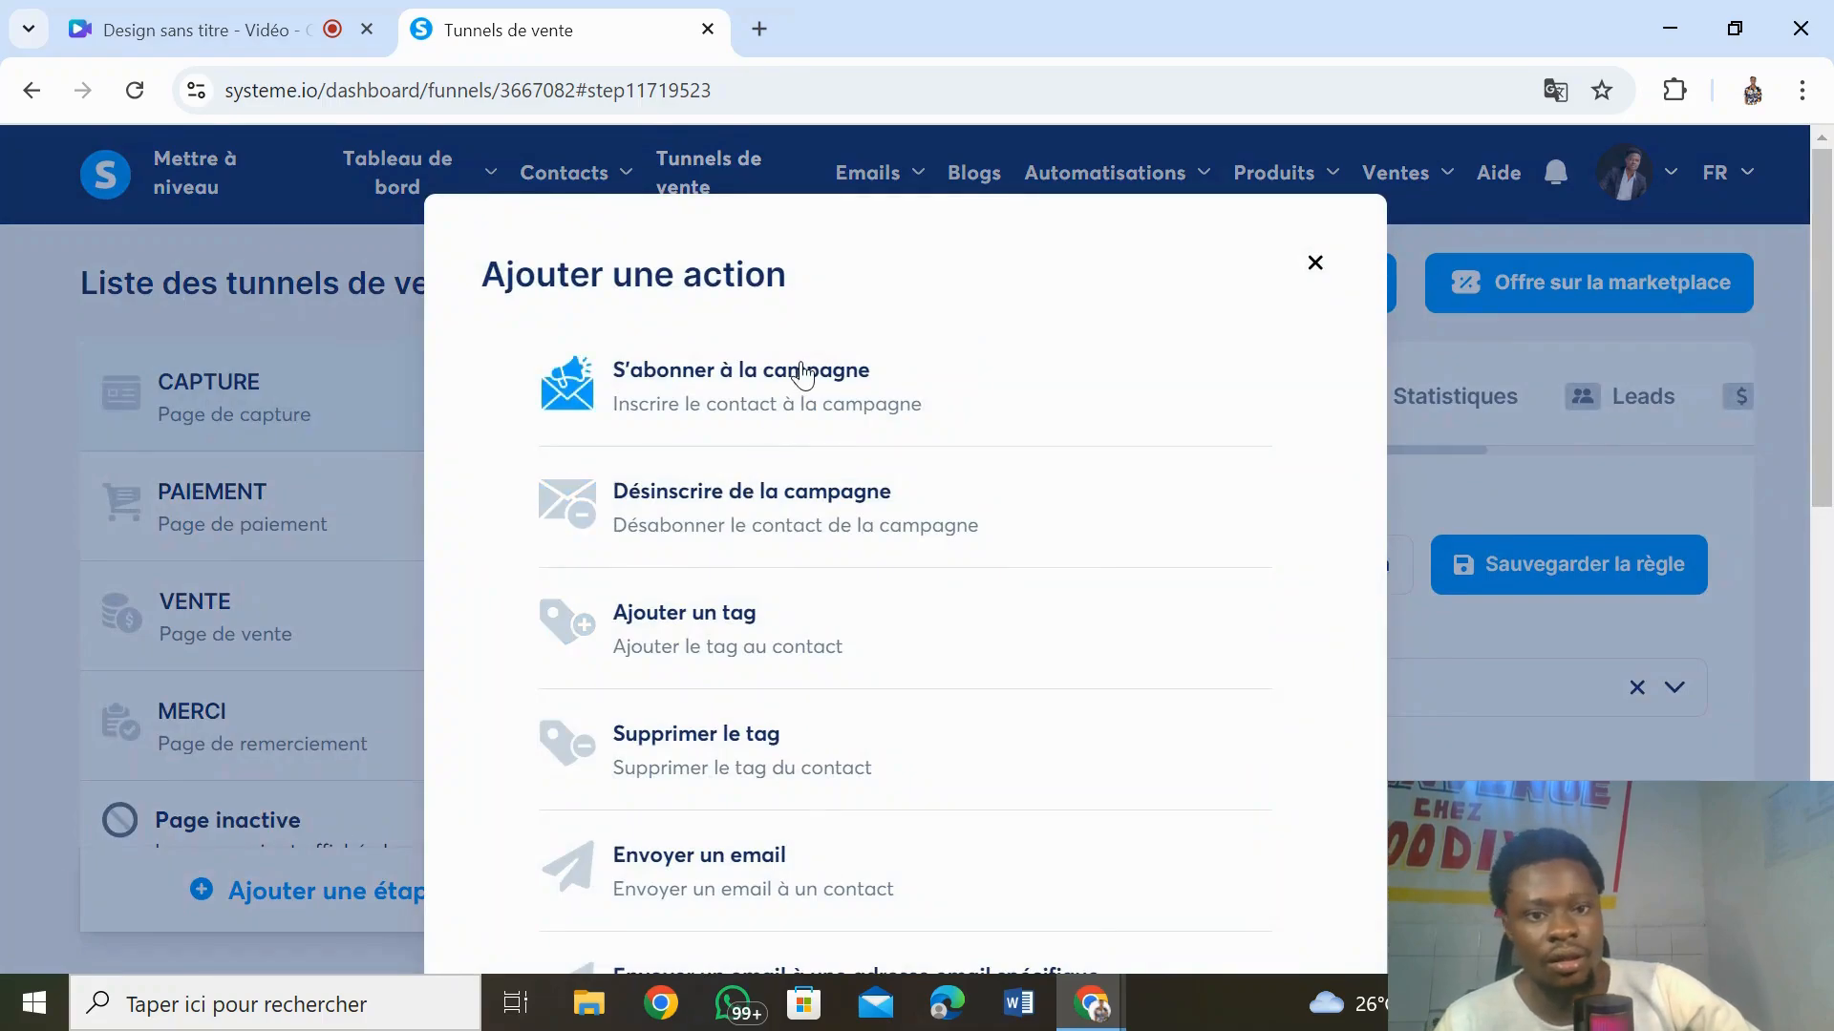
click(799, 371)
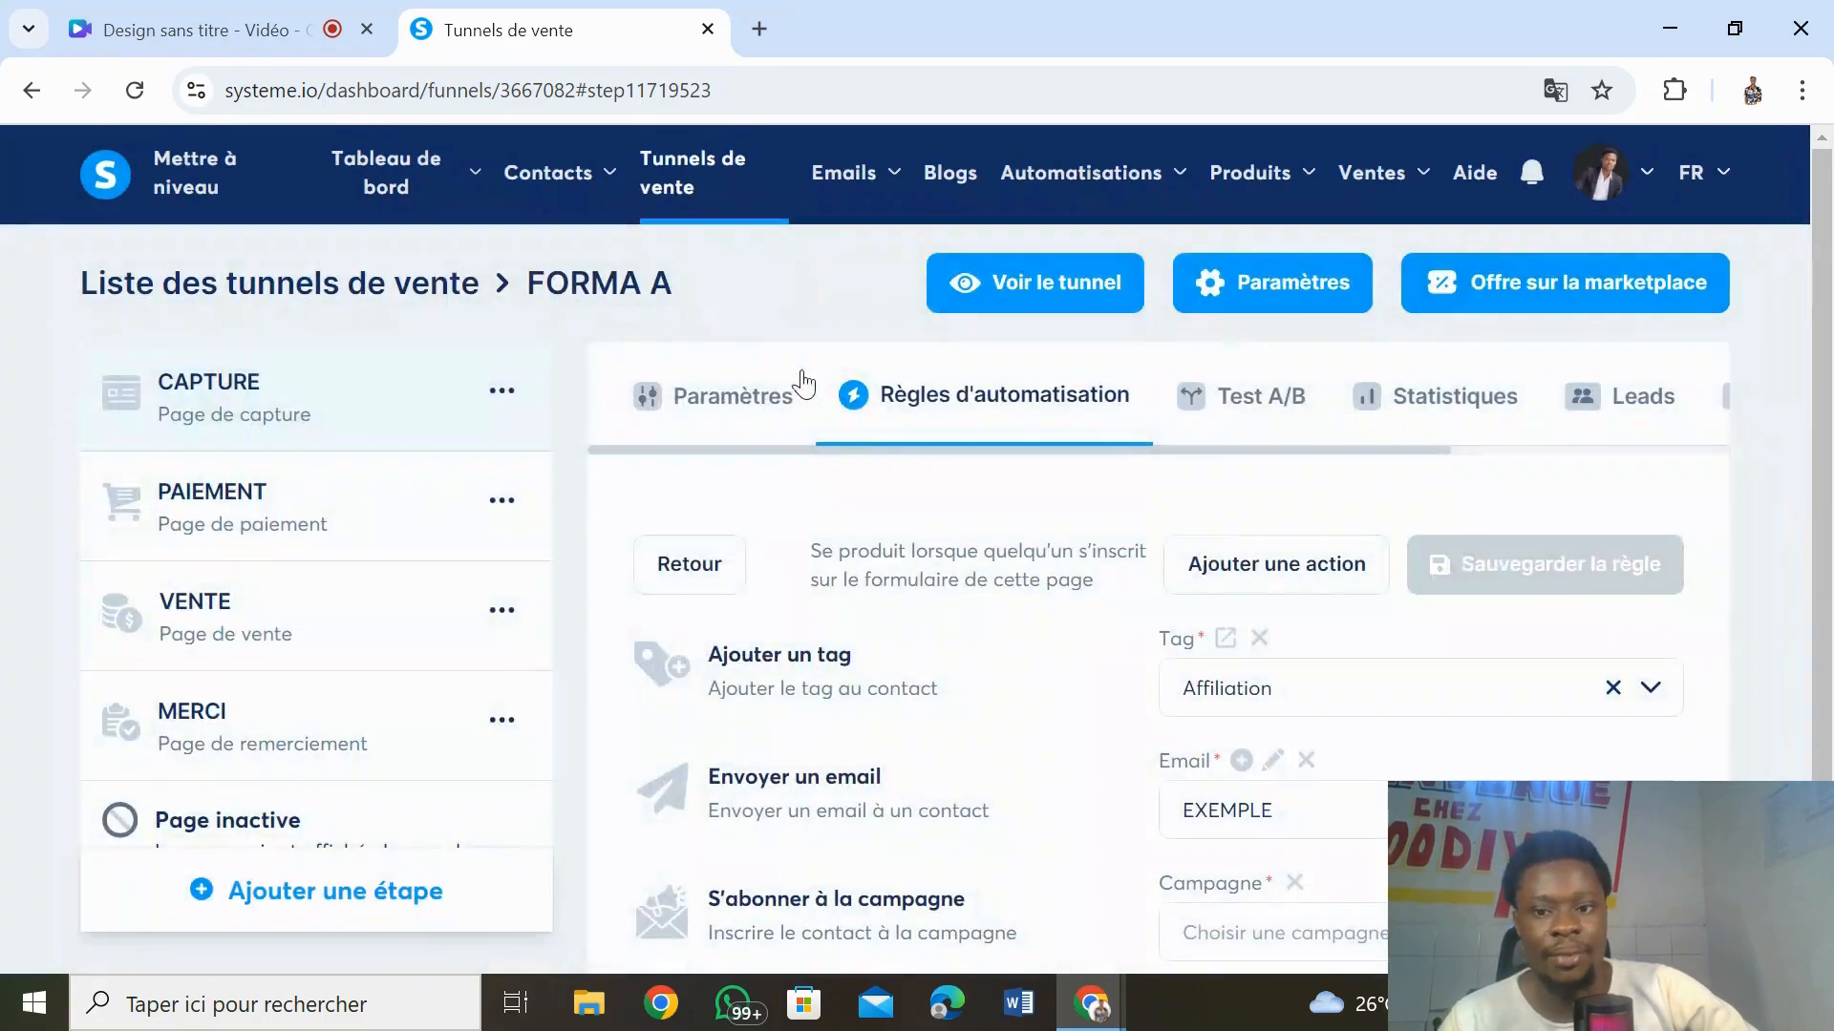
click(1378, 951)
click(1246, 959)
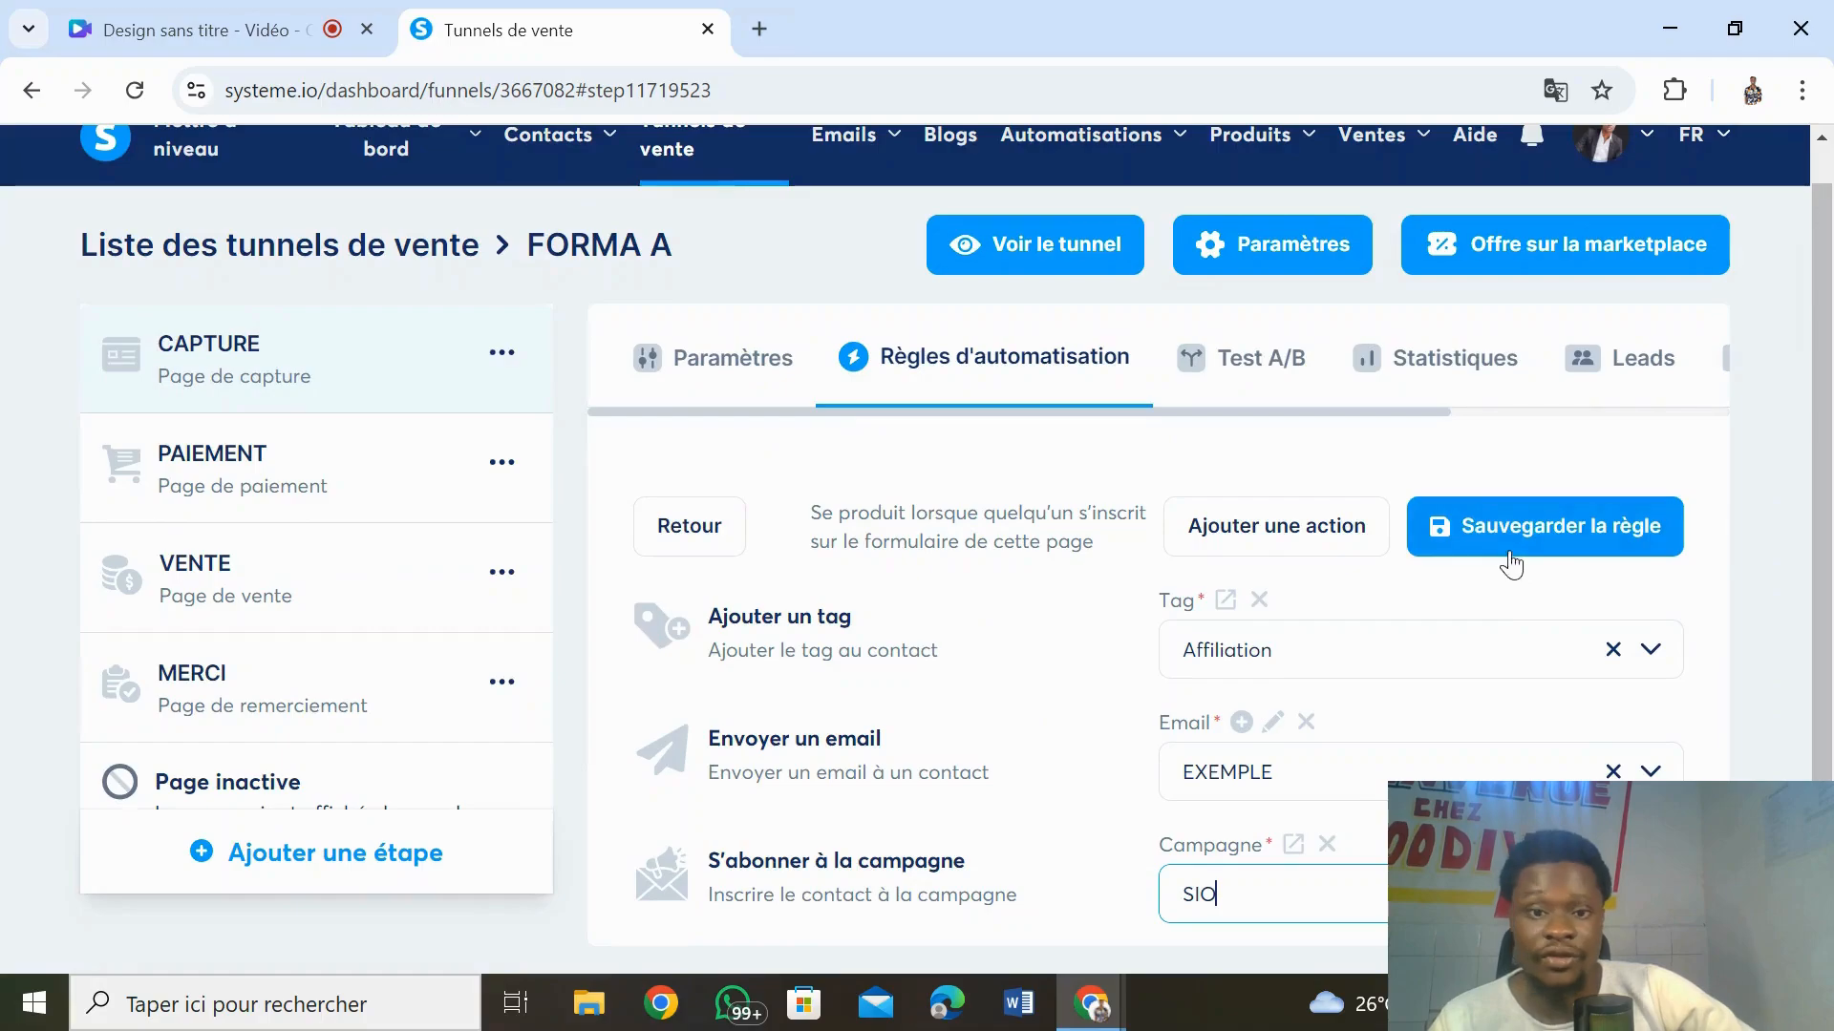
click(1532, 525)
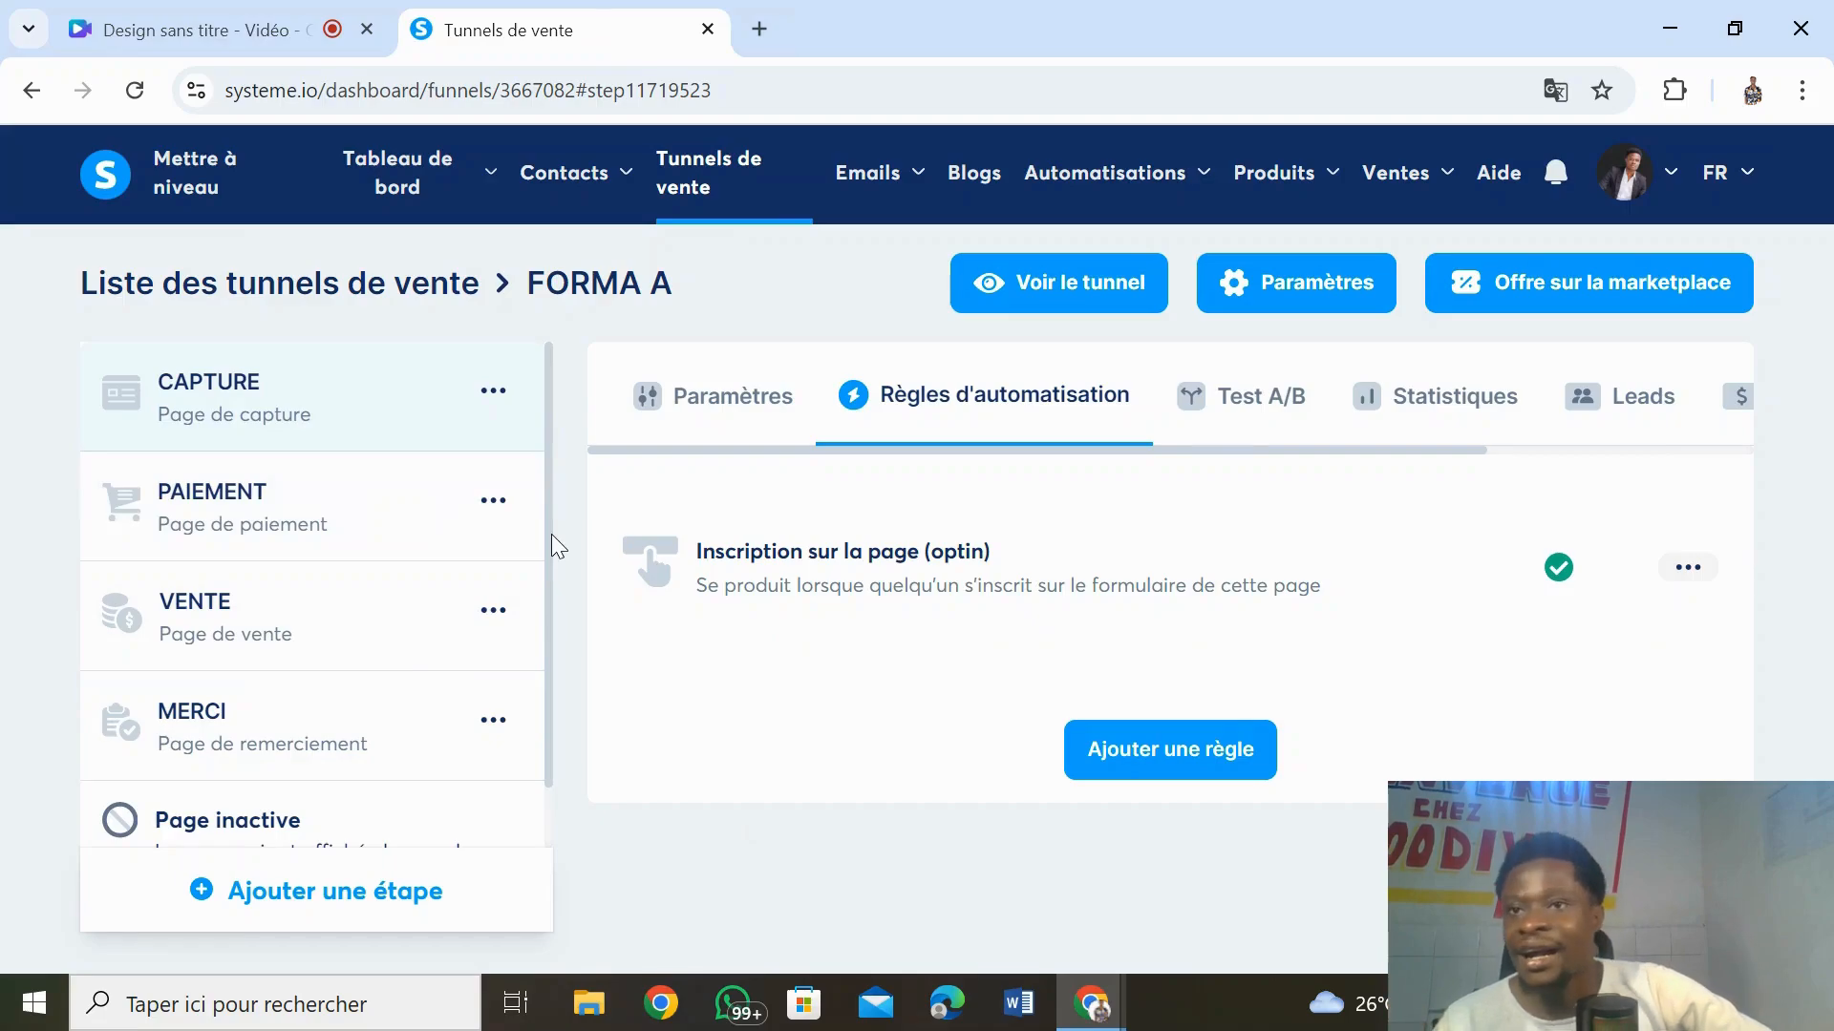
- Open the automation rules of the funnel's PAIEMENT step
scroll(545, 611, down, 1)
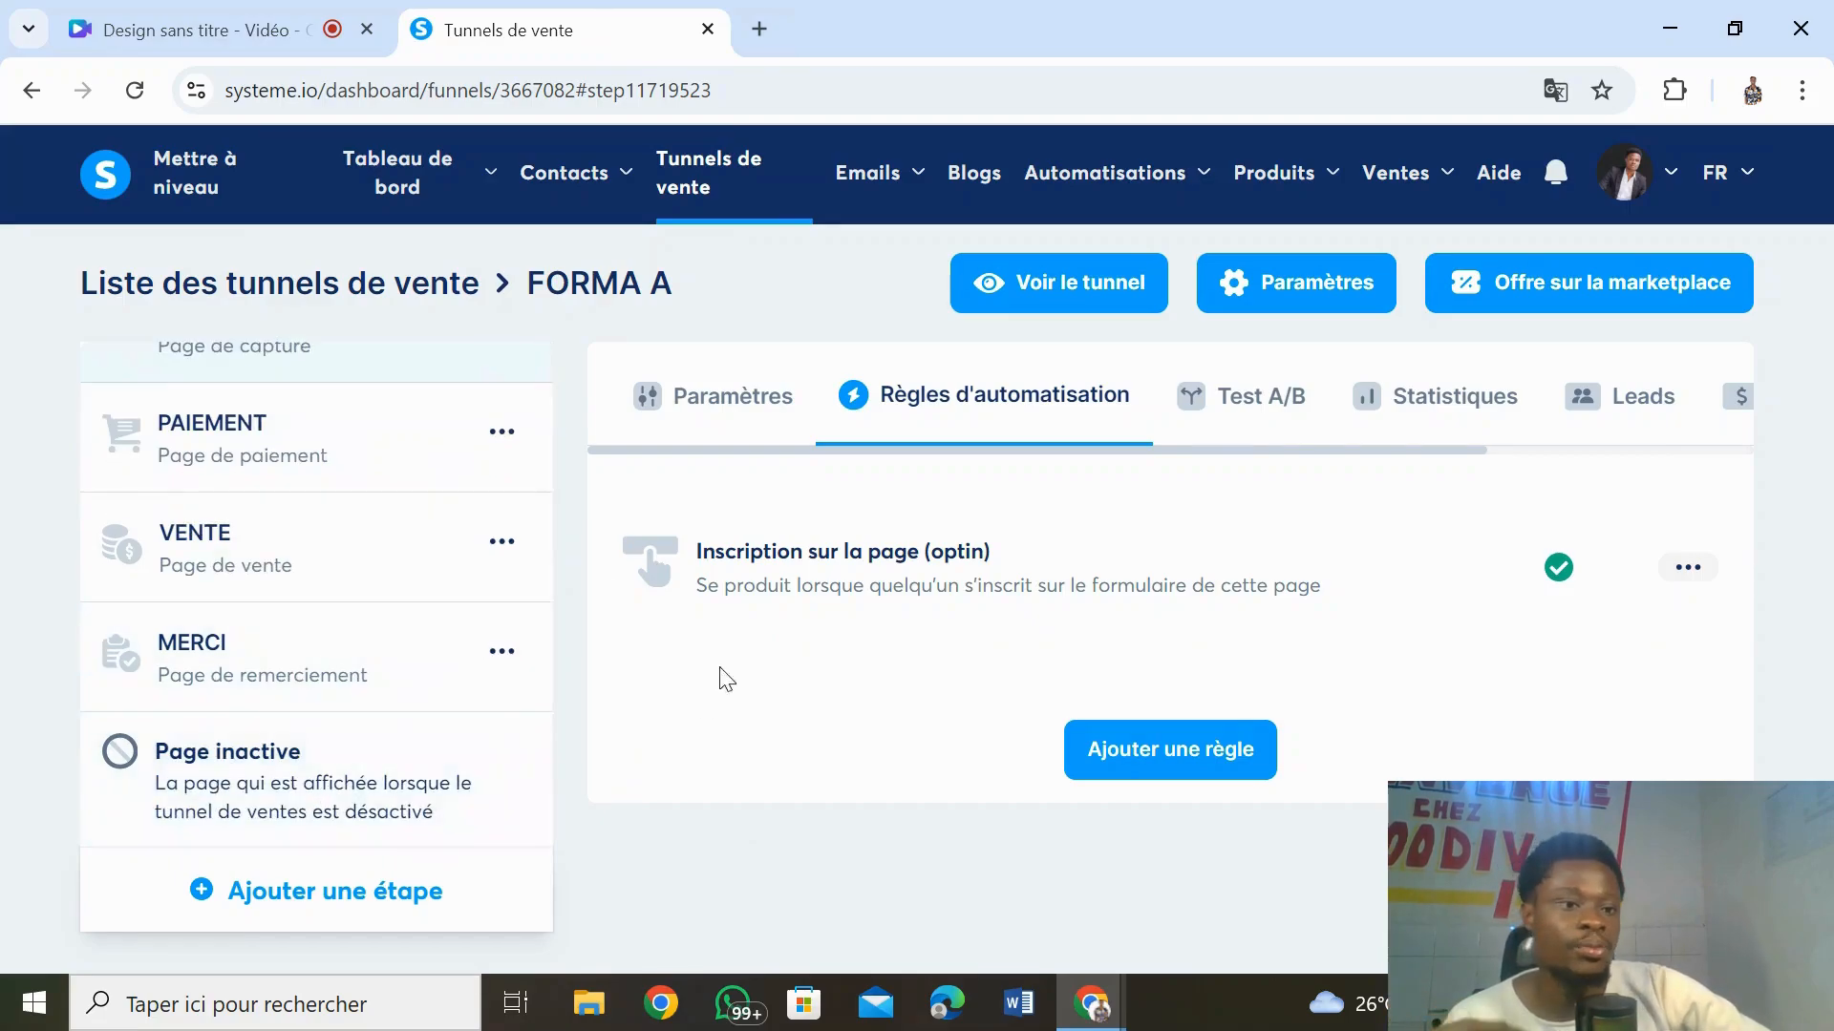
click(293, 426)
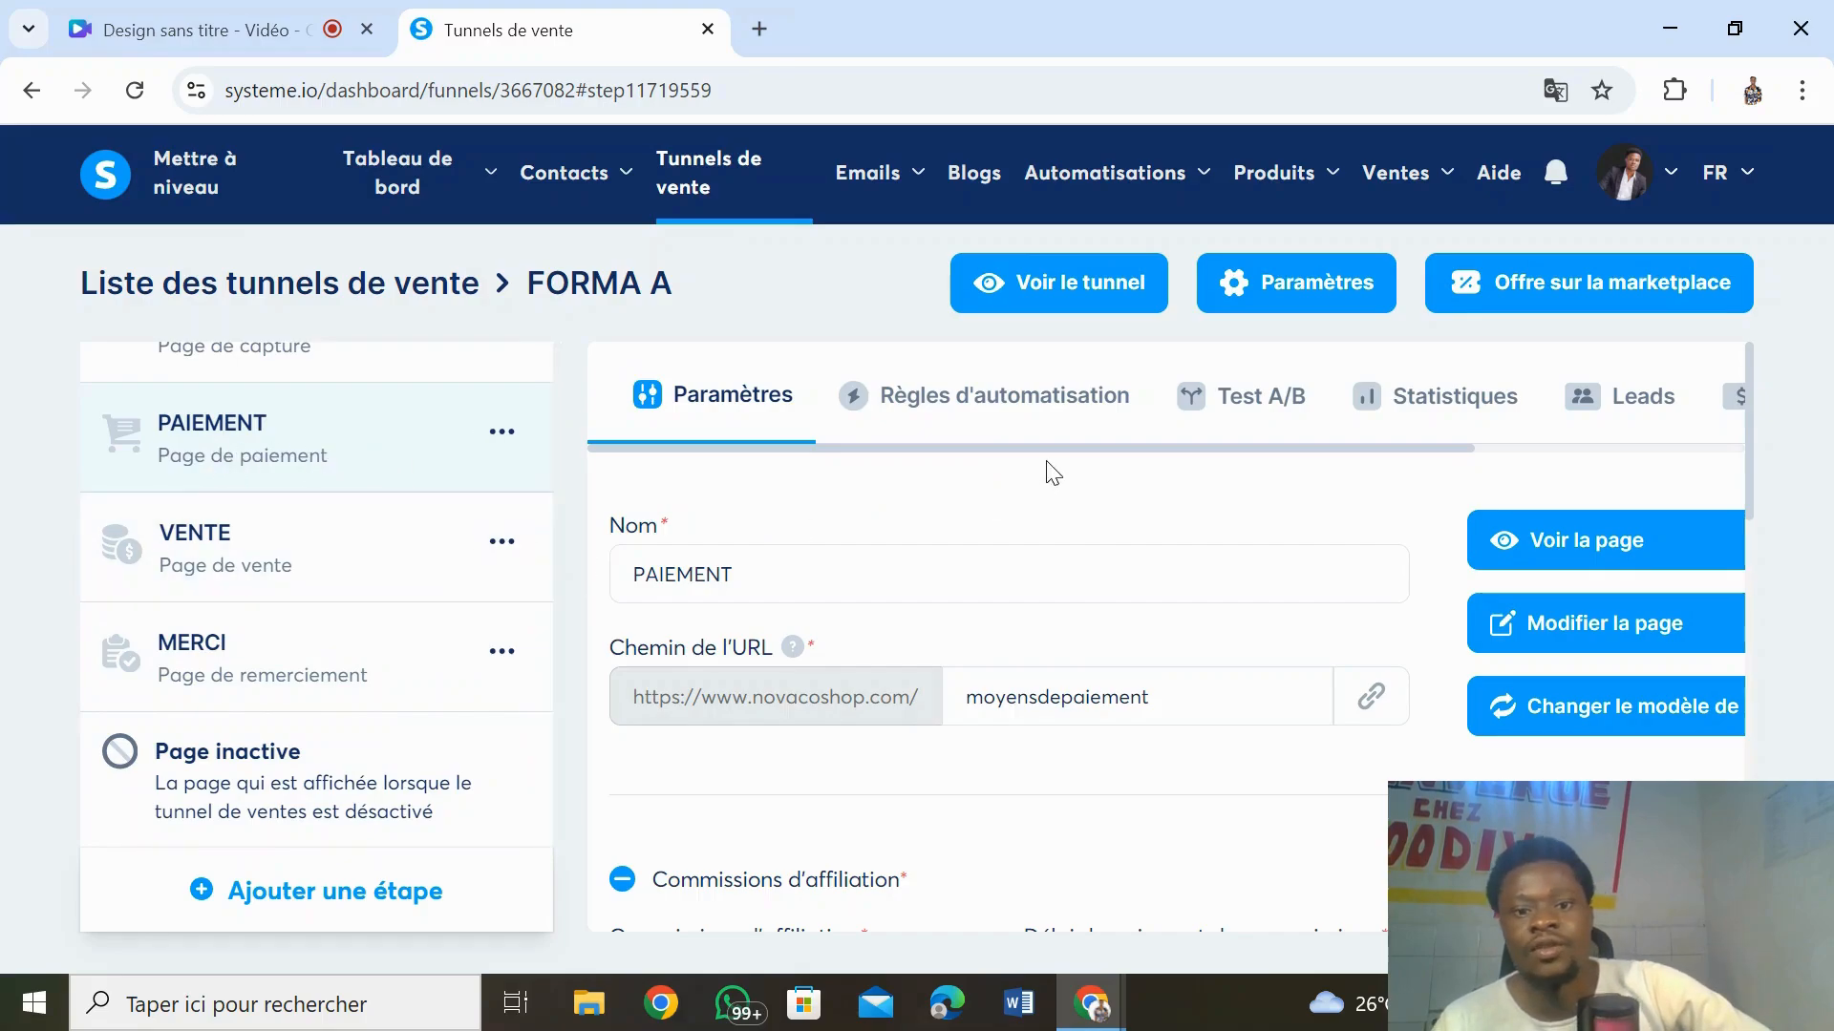
click(1058, 415)
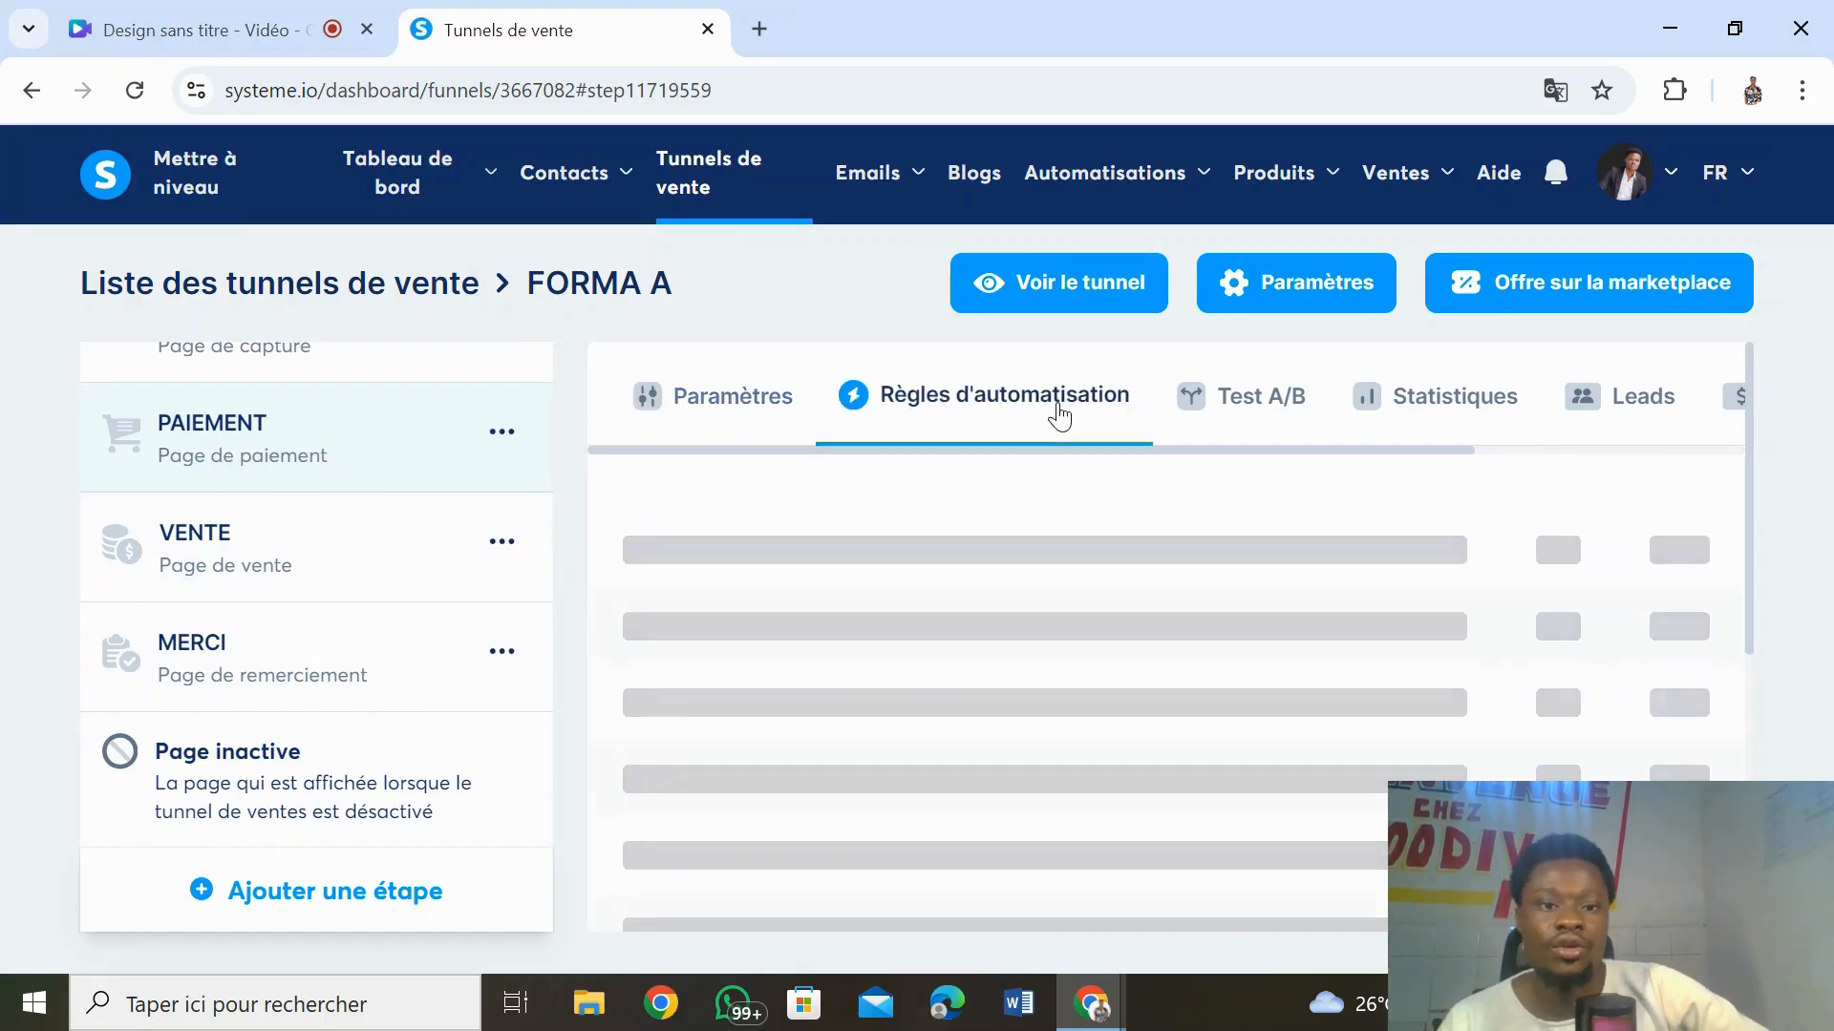